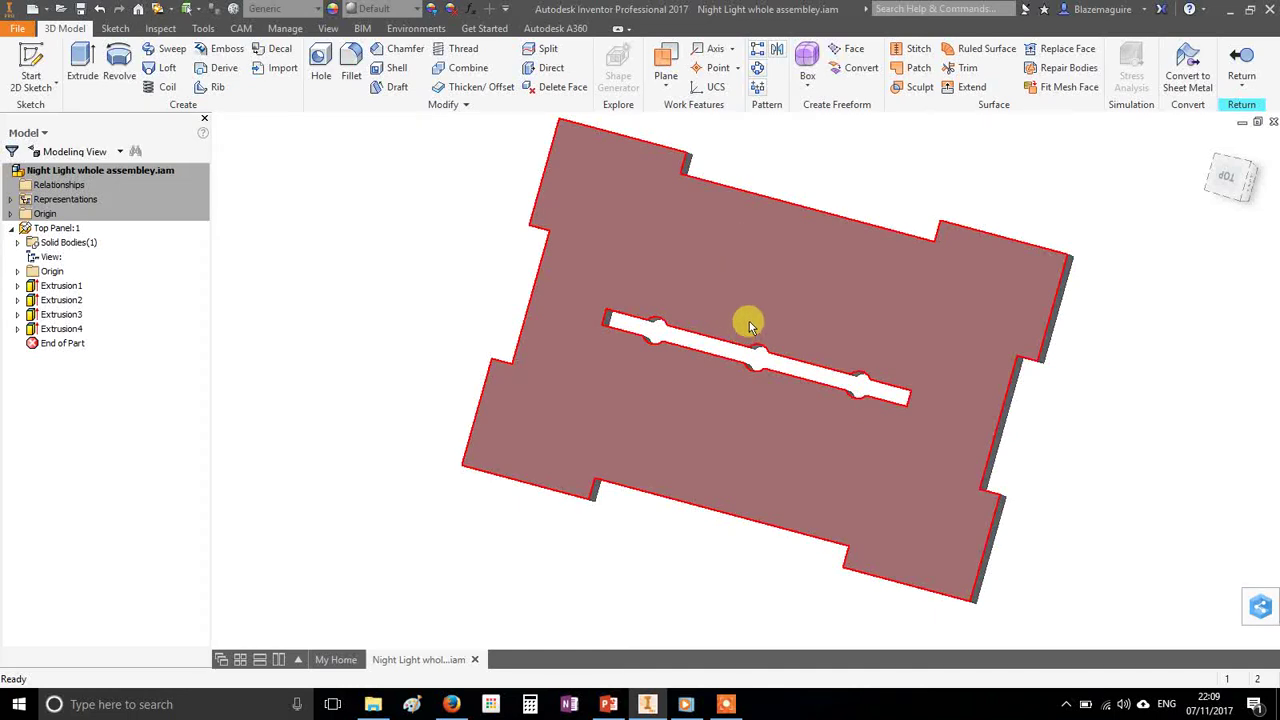
# - Orbit the top panel to inspect it from several angles, then bring up the dimensions slide
pyautogui.keyDown('shift'); pyautogui.moveTo(749, 321); pyautogui.dragTo(953, 474, button='middle'); pyautogui.keyUp('shift')
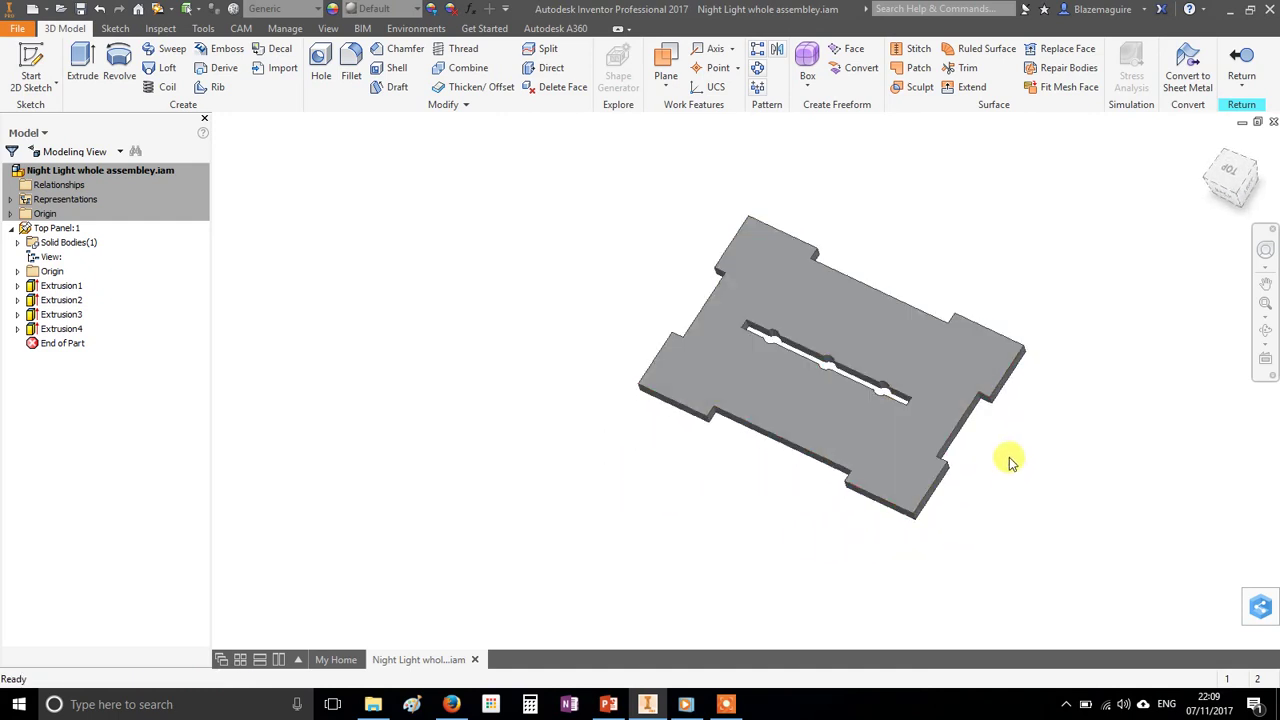
pyautogui.keyDown('shift'); pyautogui.moveTo(1021, 460); pyautogui.dragTo(776, 548, button='middle'); pyautogui.keyUp('shift')
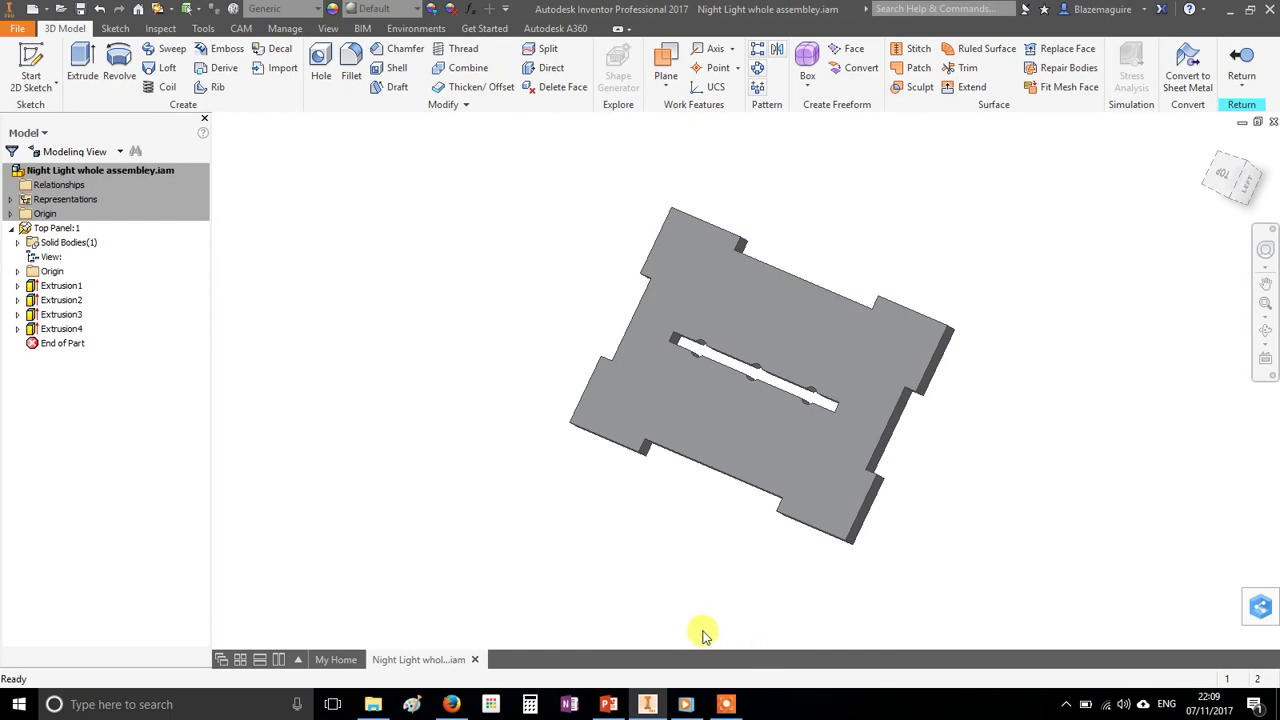
pyautogui.click(729, 706)
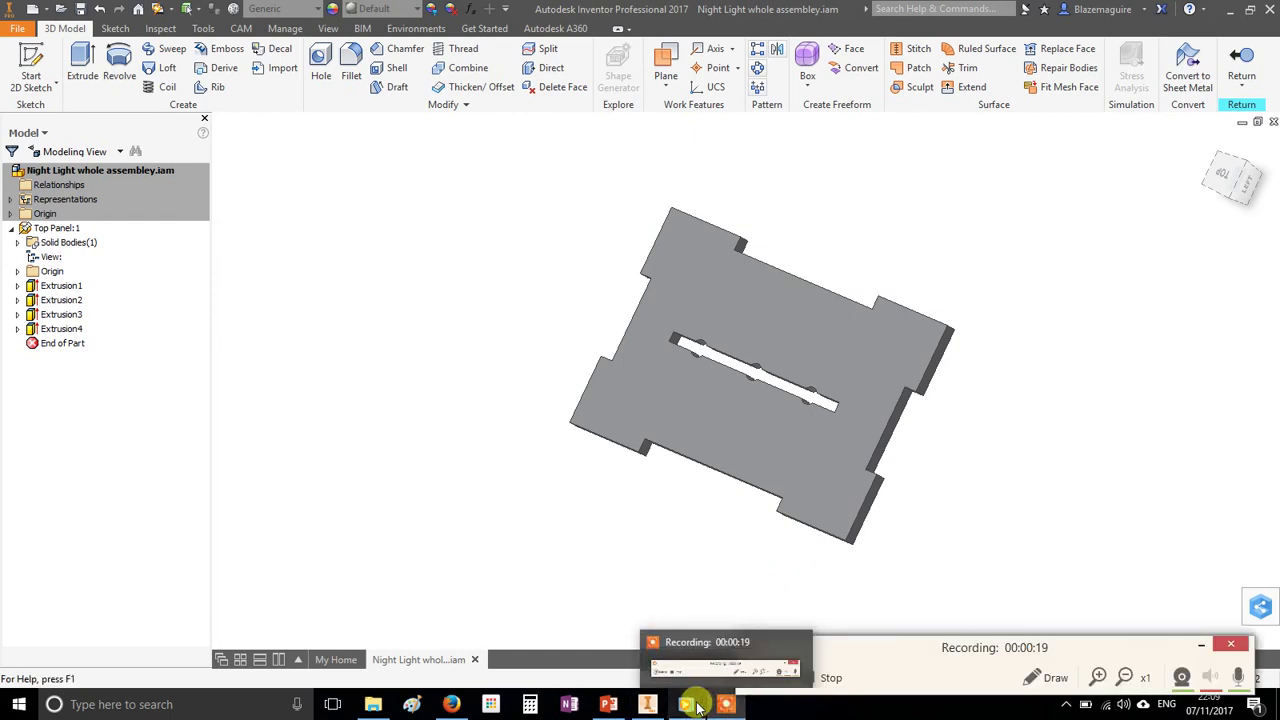
# - Review the Short Side Panel (x2) slide: 65 × 25 panel with 25, 20 and 4 tab dimensions
pyautogui.click(608, 704)
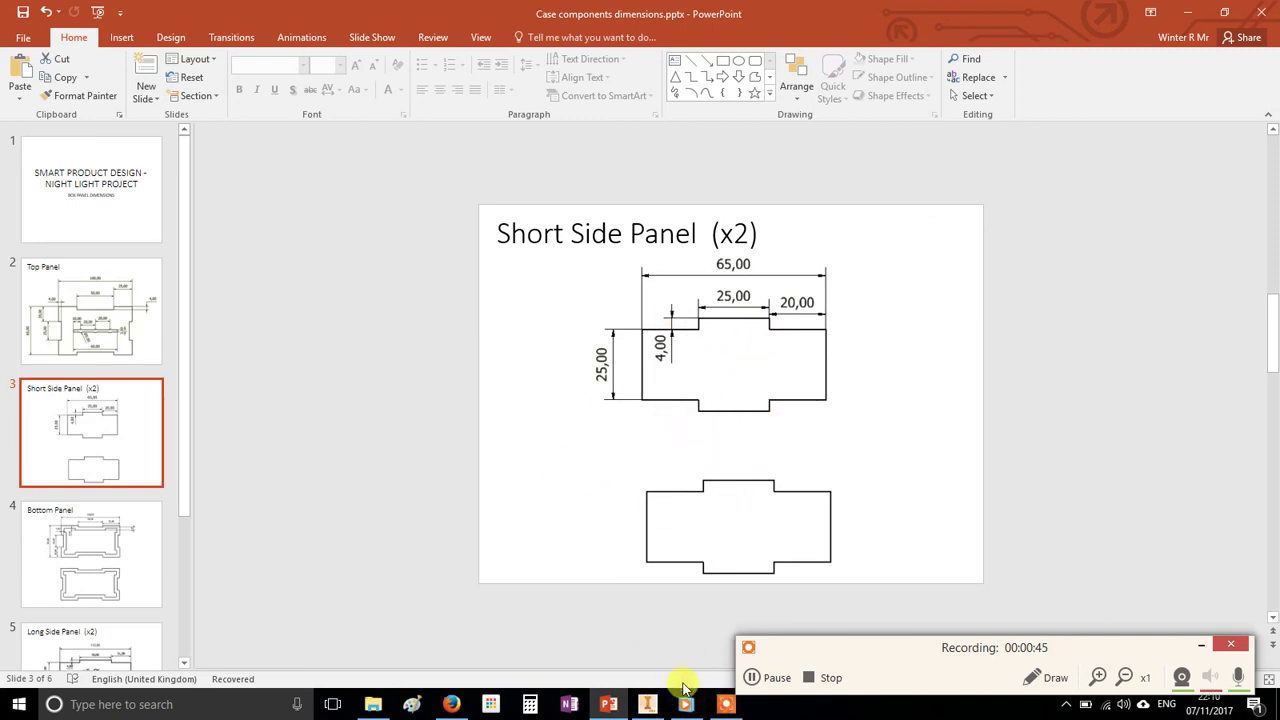
# - Back in Inventor, zoom out and exit Top Panel editing to the Night Light assembly
pyautogui.click(649, 705)
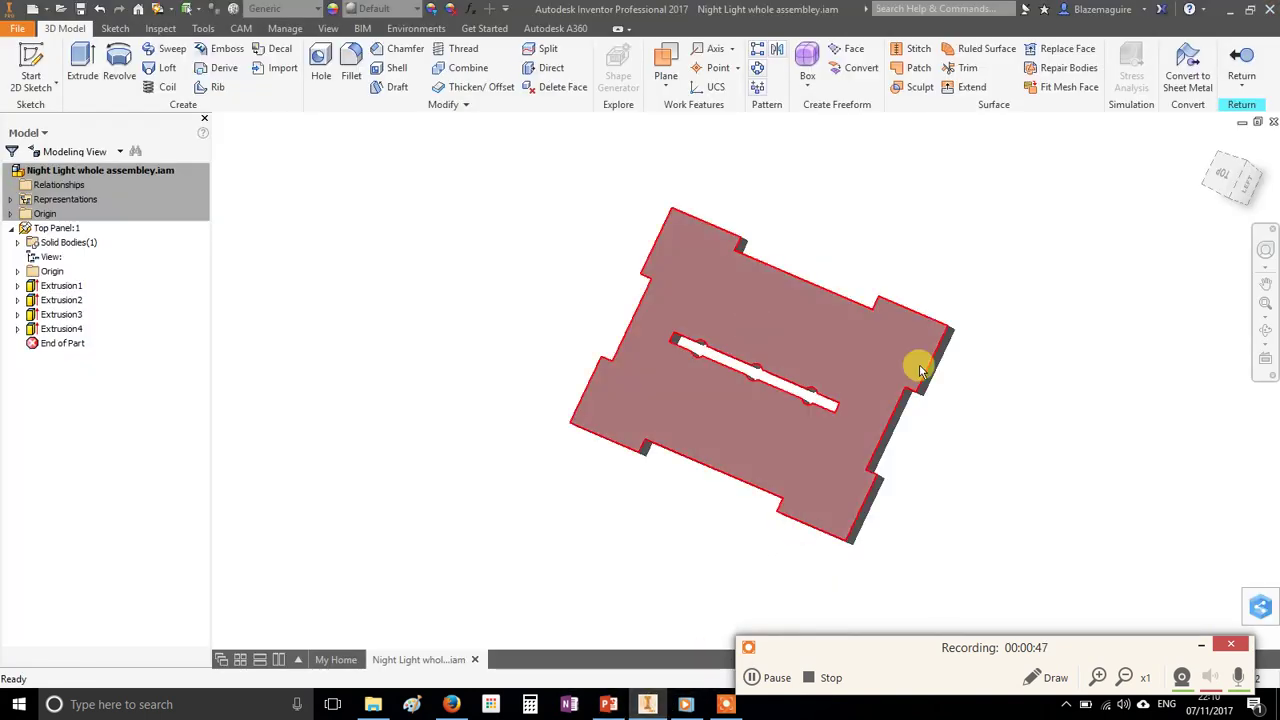
pyautogui.scroll(-2, 929, 343)
pyautogui.moveTo(929, 343); pyautogui.dragTo(573, 345, button='middle')
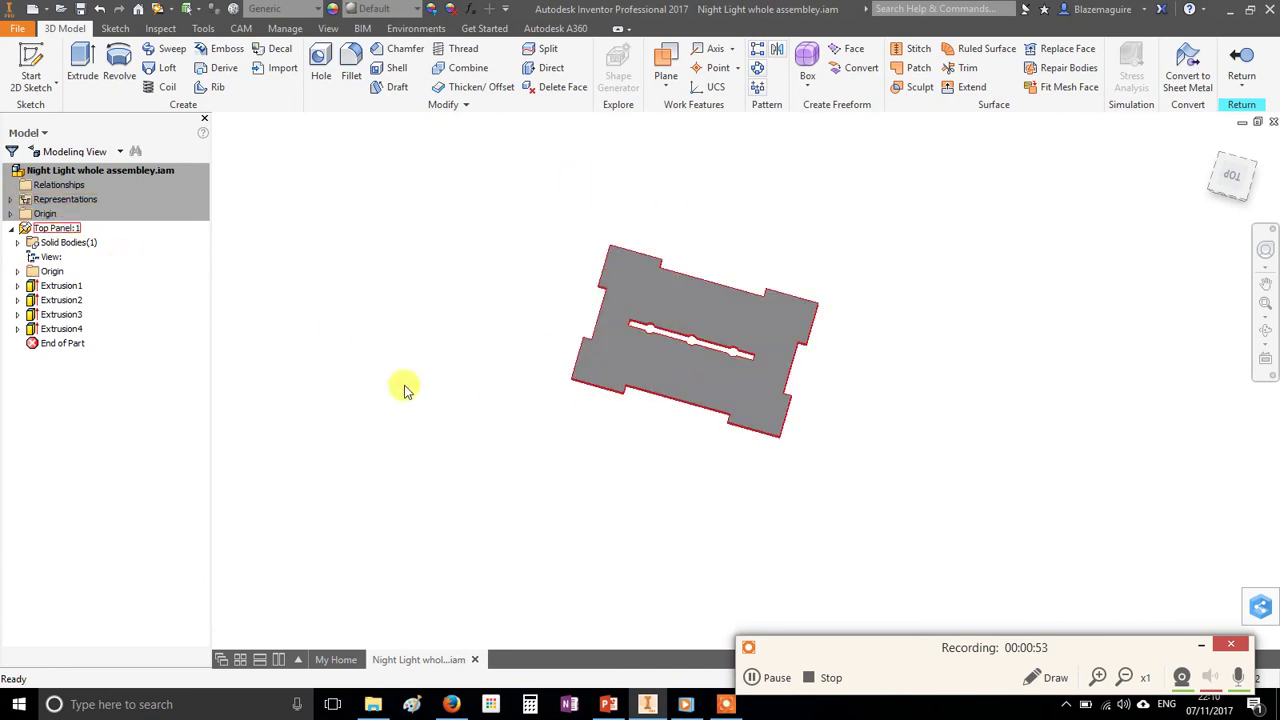
pyautogui.click(1242, 68)
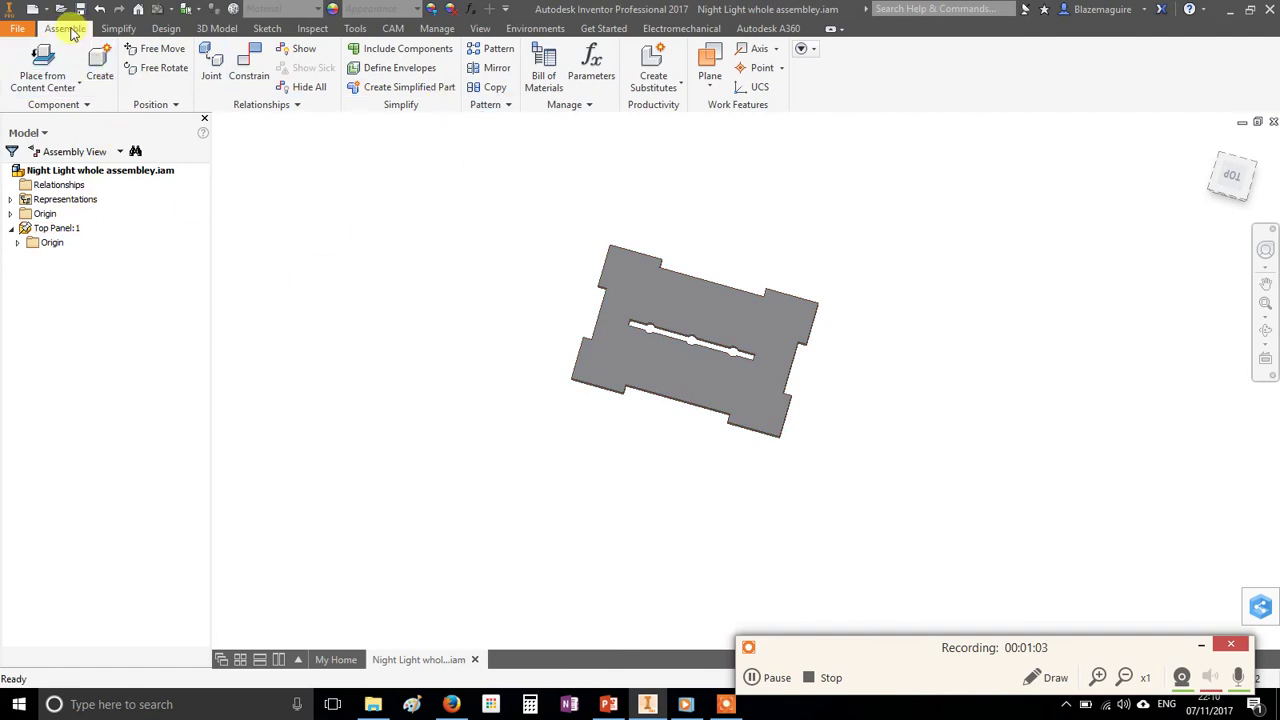
# - Create an in-place part named Small Side panel in the assembly and start a 2D sketch
pyautogui.click(100, 72)
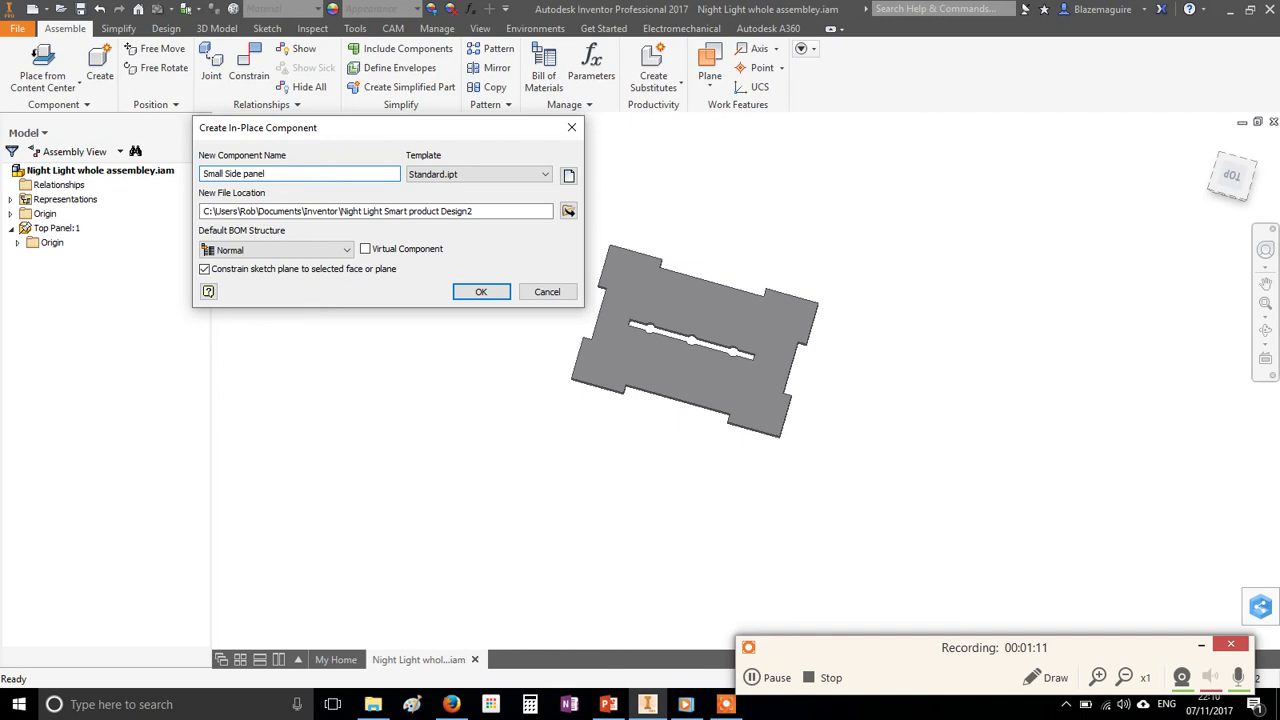
pyautogui.click(482, 296)
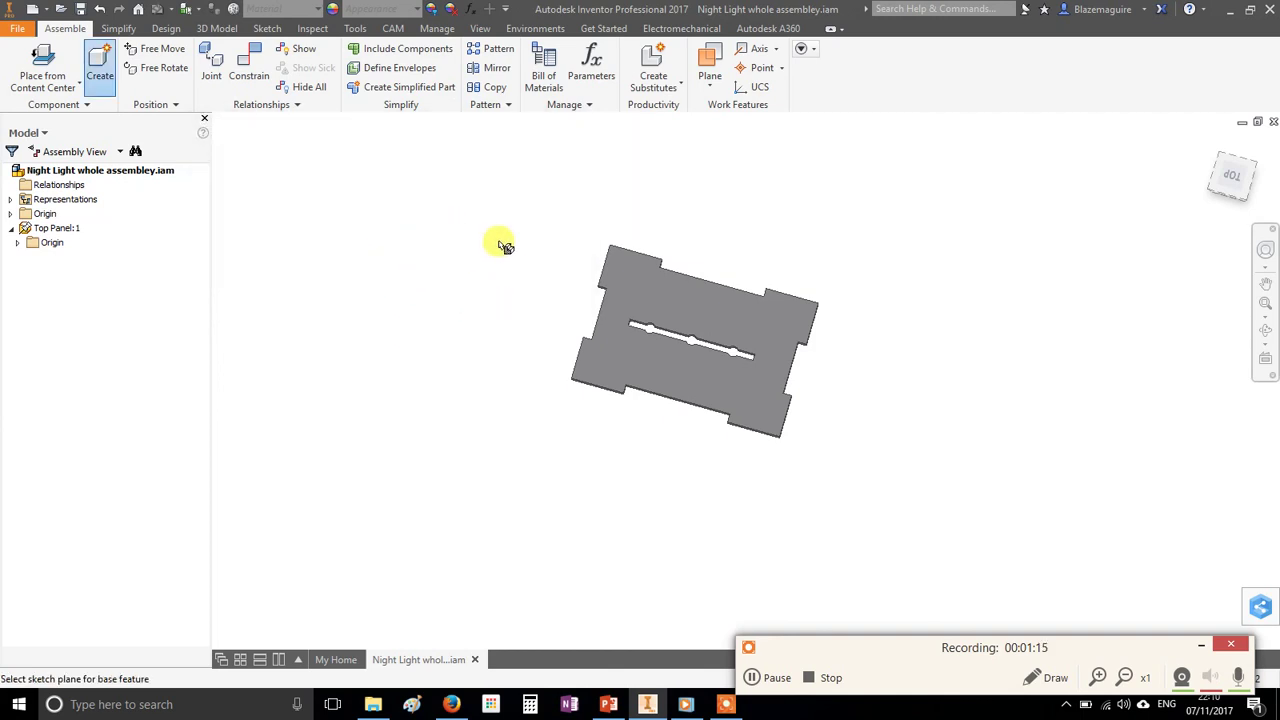
pyautogui.click(430, 274)
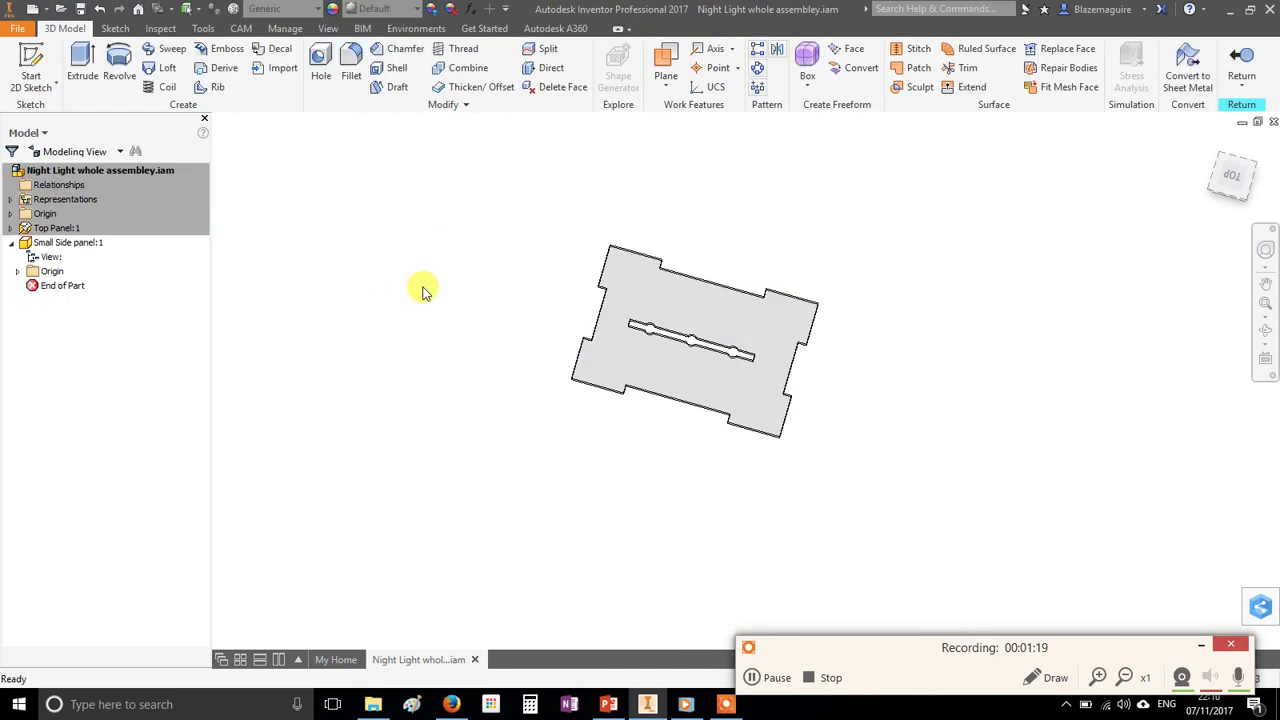
pyautogui.click(33, 62)
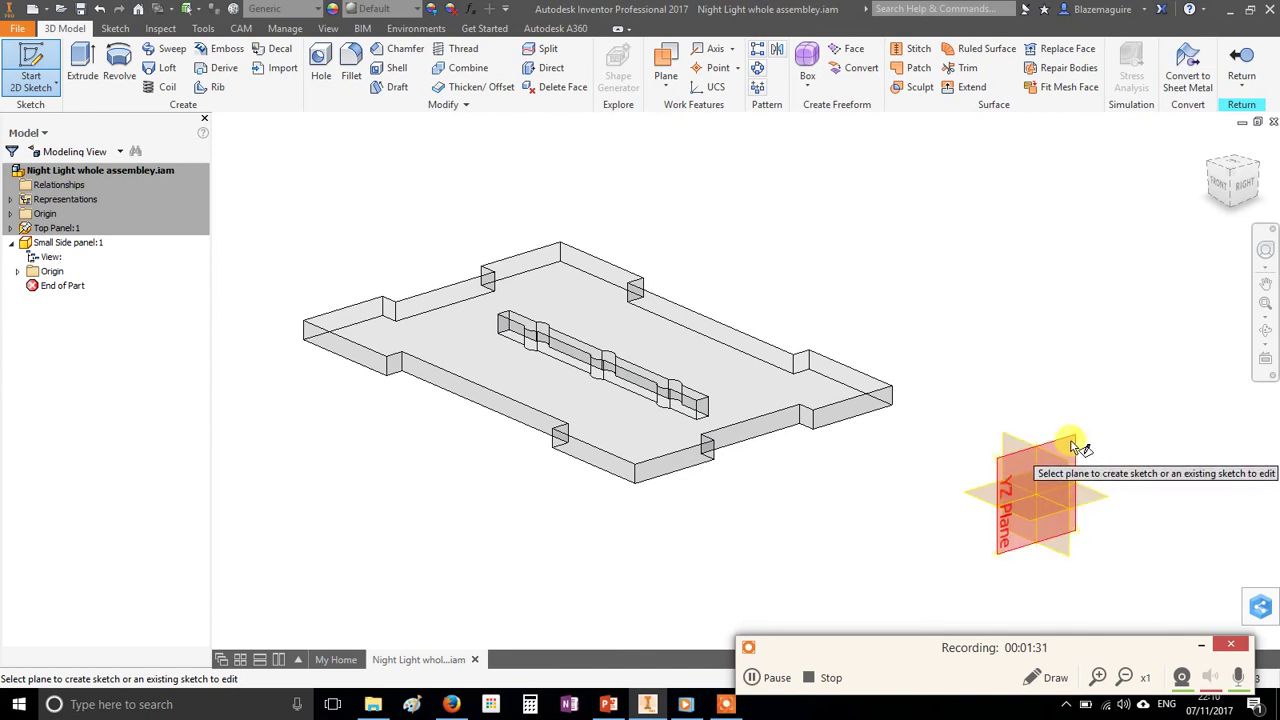
# - On the YZ plane, draw a 65 × 25 mm rectangle from the axis and finish the sketch
pyautogui.click(1073, 445)
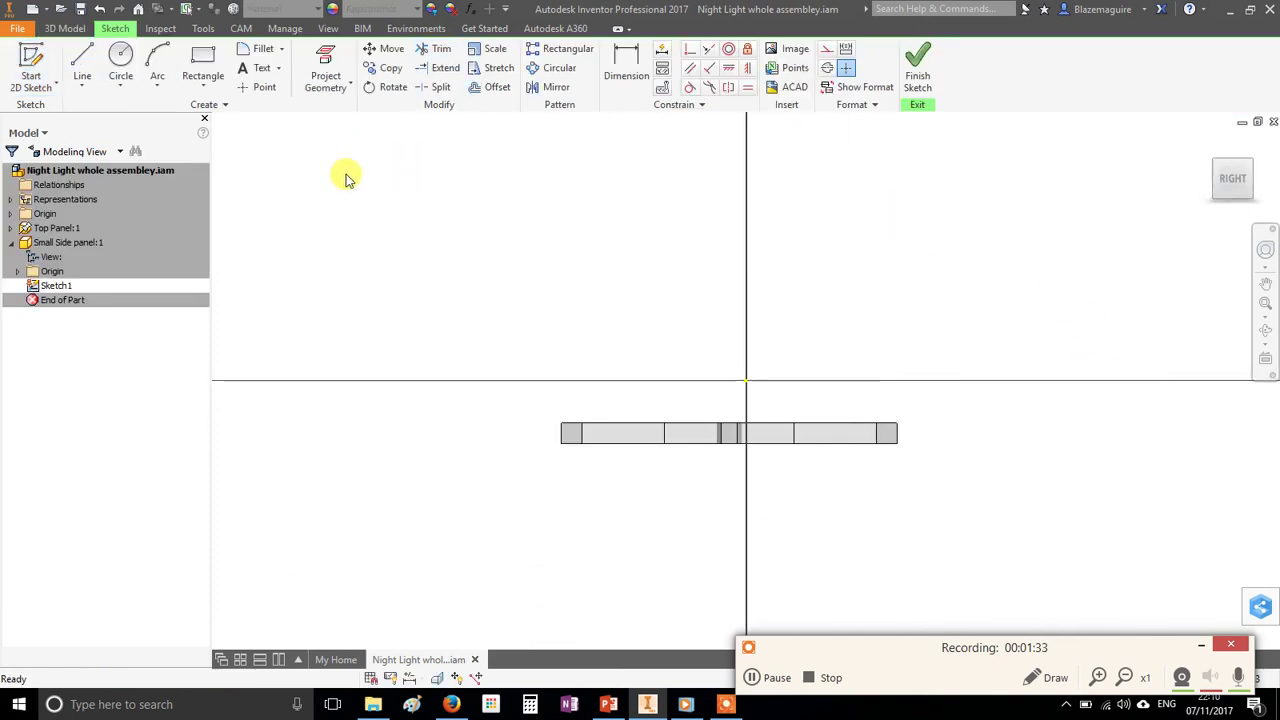
pyautogui.click(608, 704)
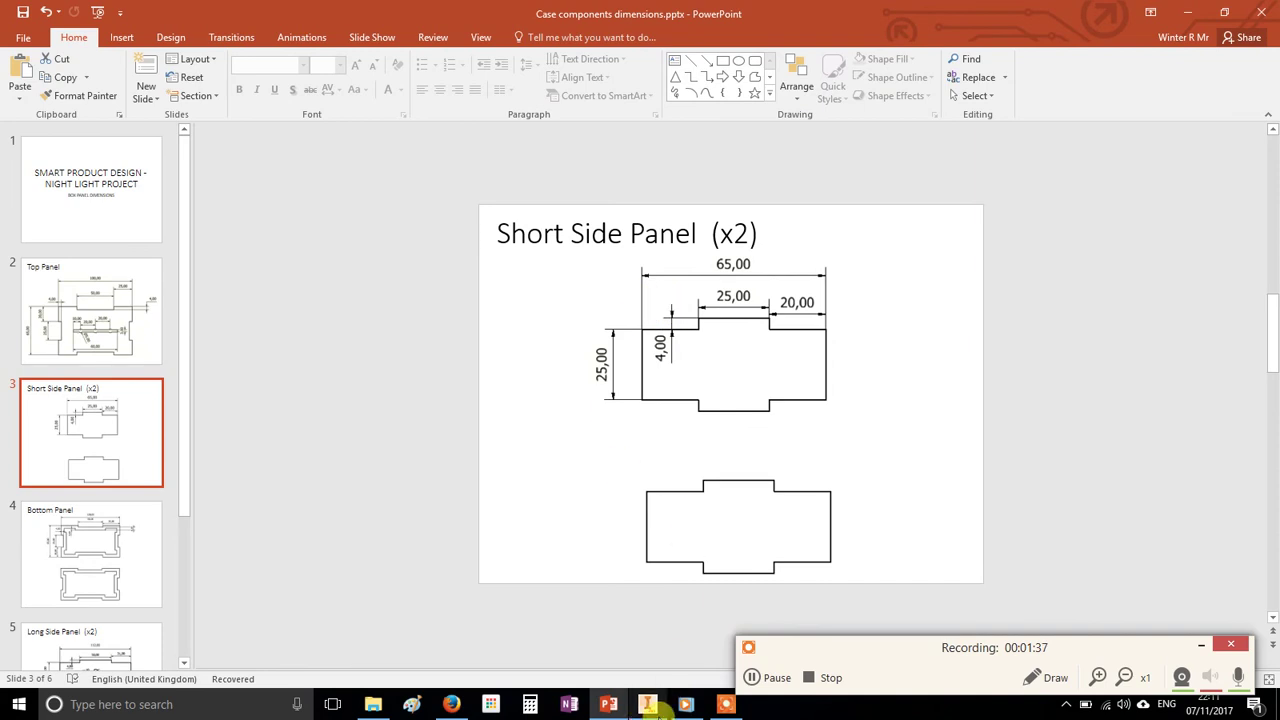
pyautogui.click(647, 704)
pyautogui.click(201, 70)
pyautogui.click(531, 380)
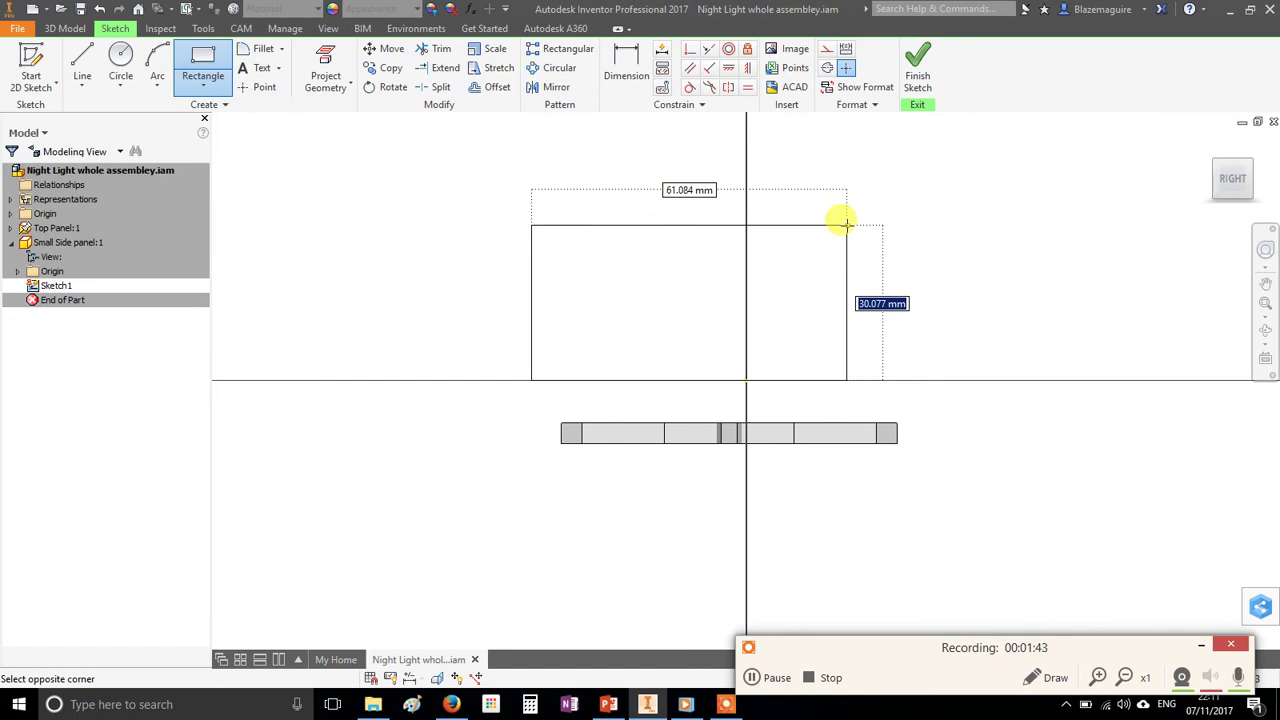
pyautogui.press('Tab')
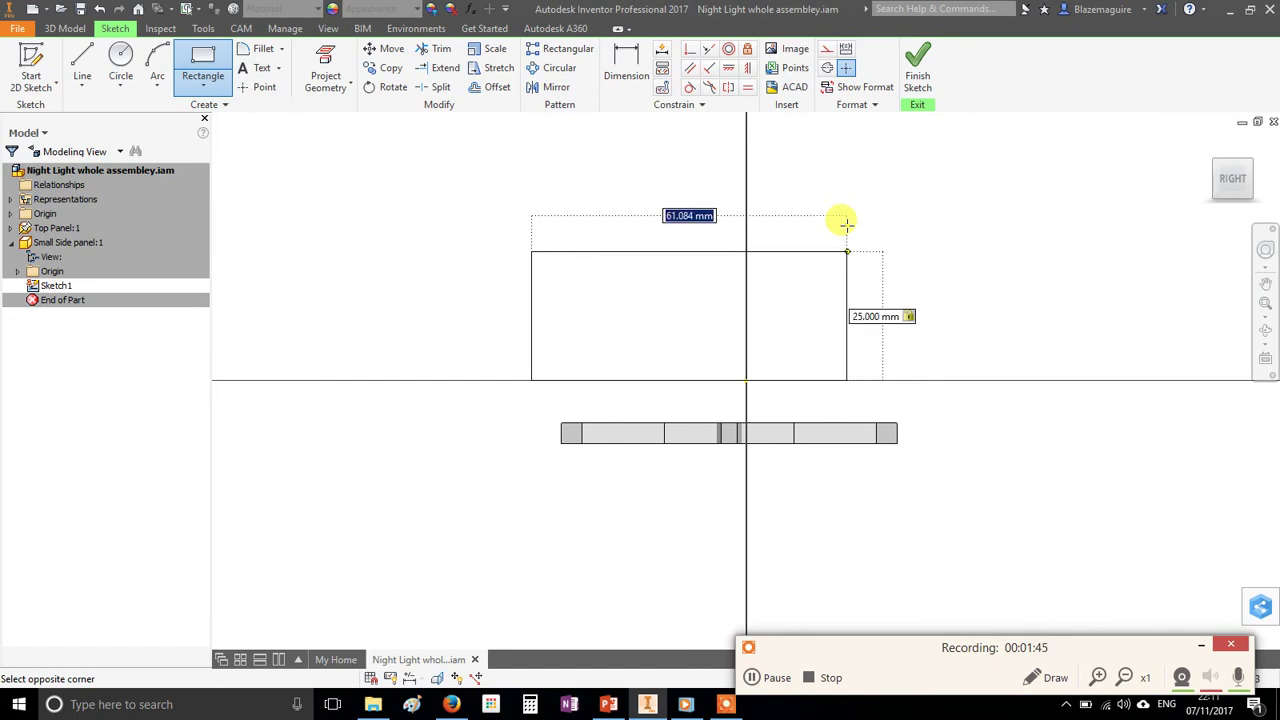
pyautogui.press('Return')
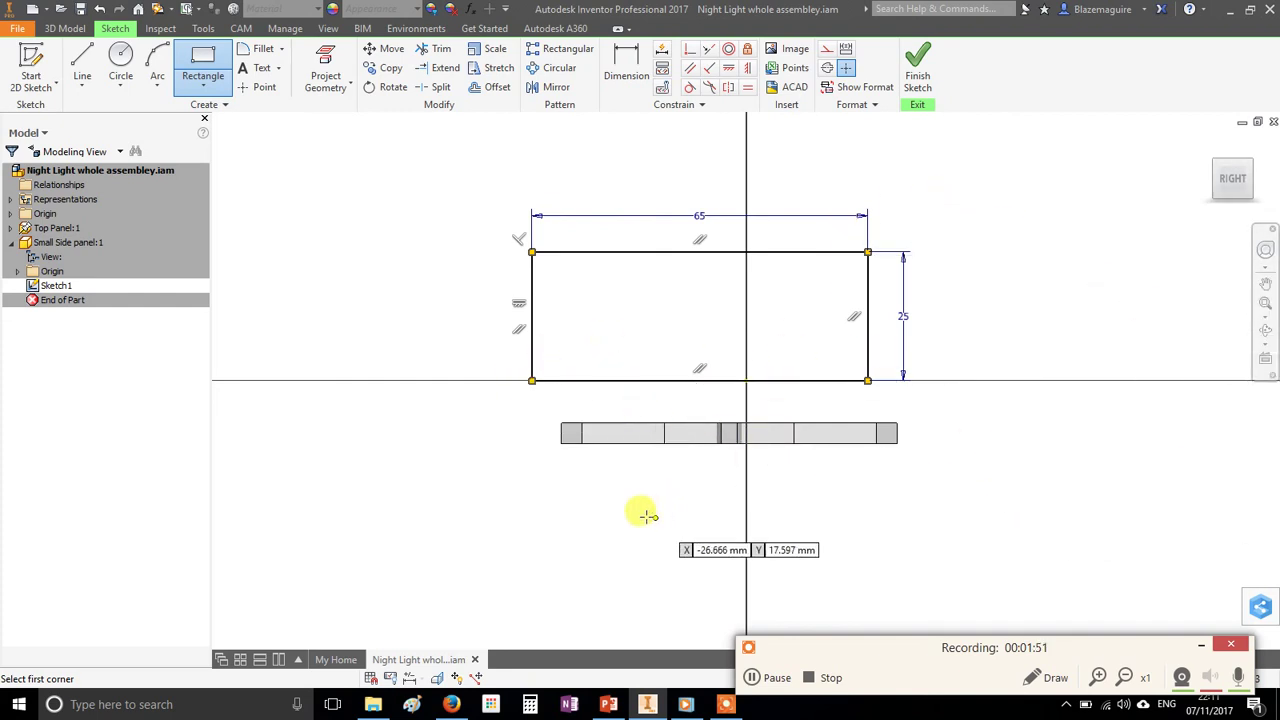
pyautogui.click(917, 62)
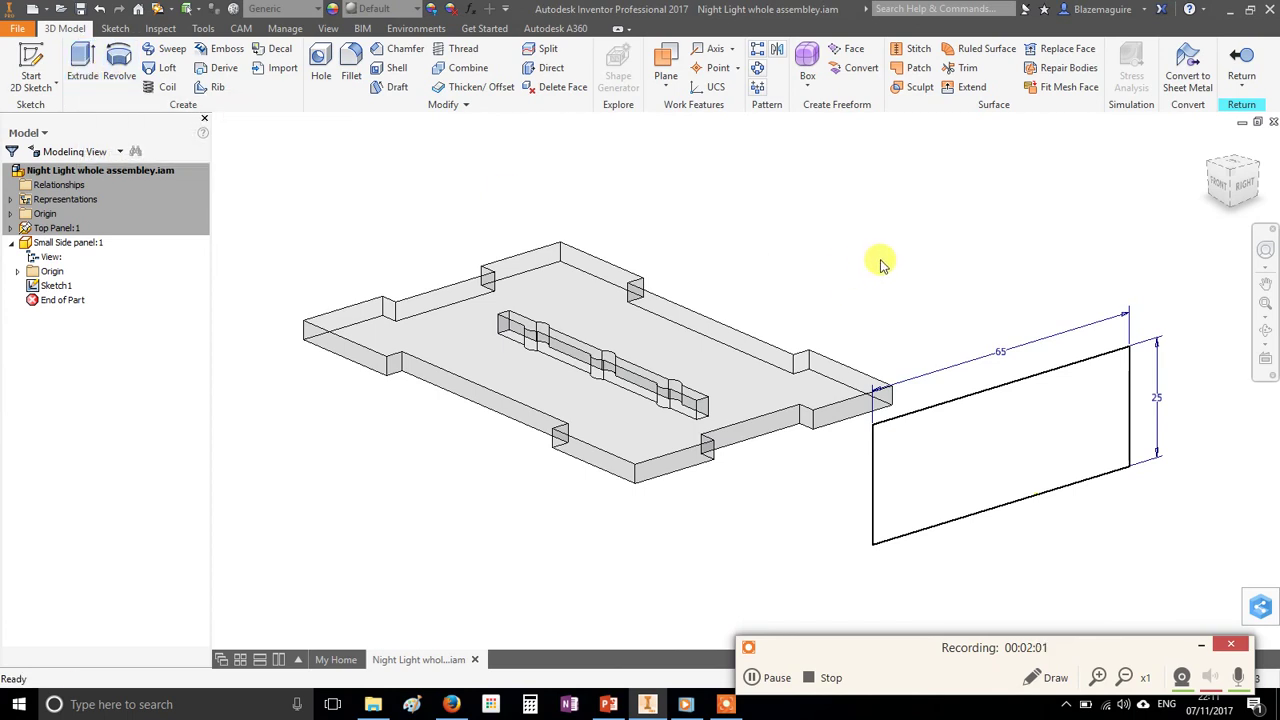
# - Extrude the rectangle 4 mm into a solid plate, then recheck the dimensions slide
pyautogui.press('e')
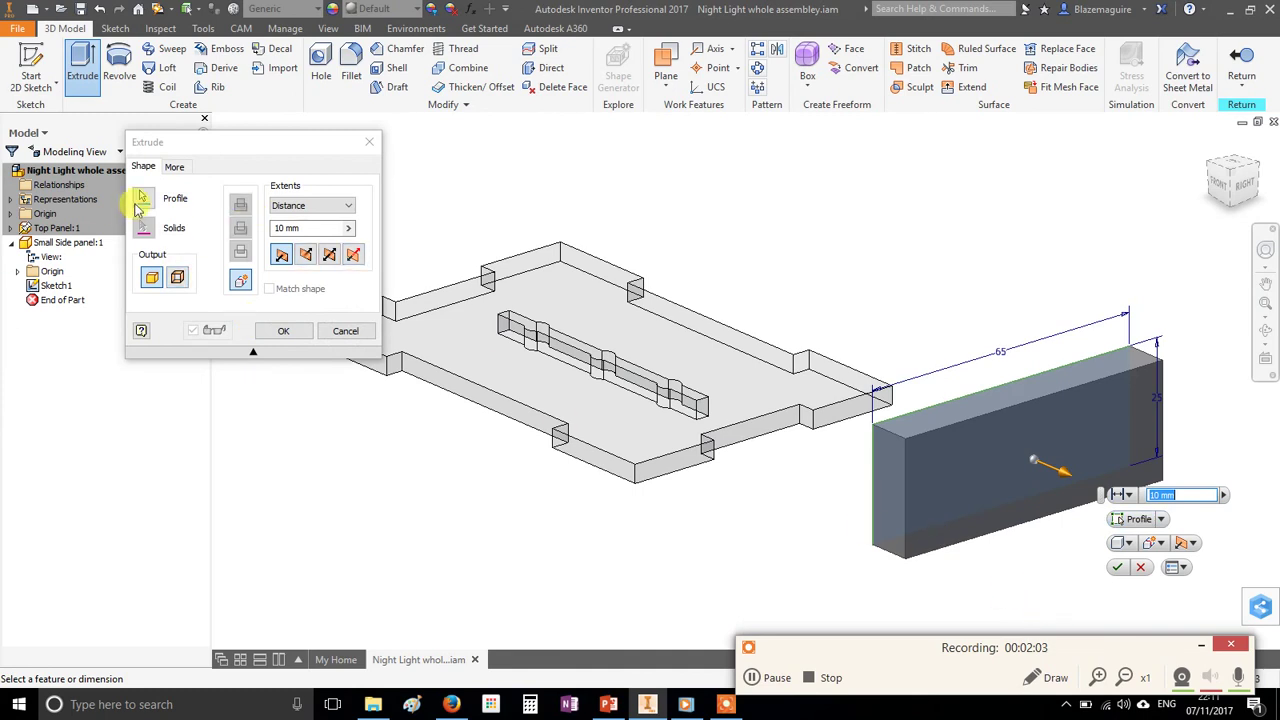
pyautogui.click(320, 228)
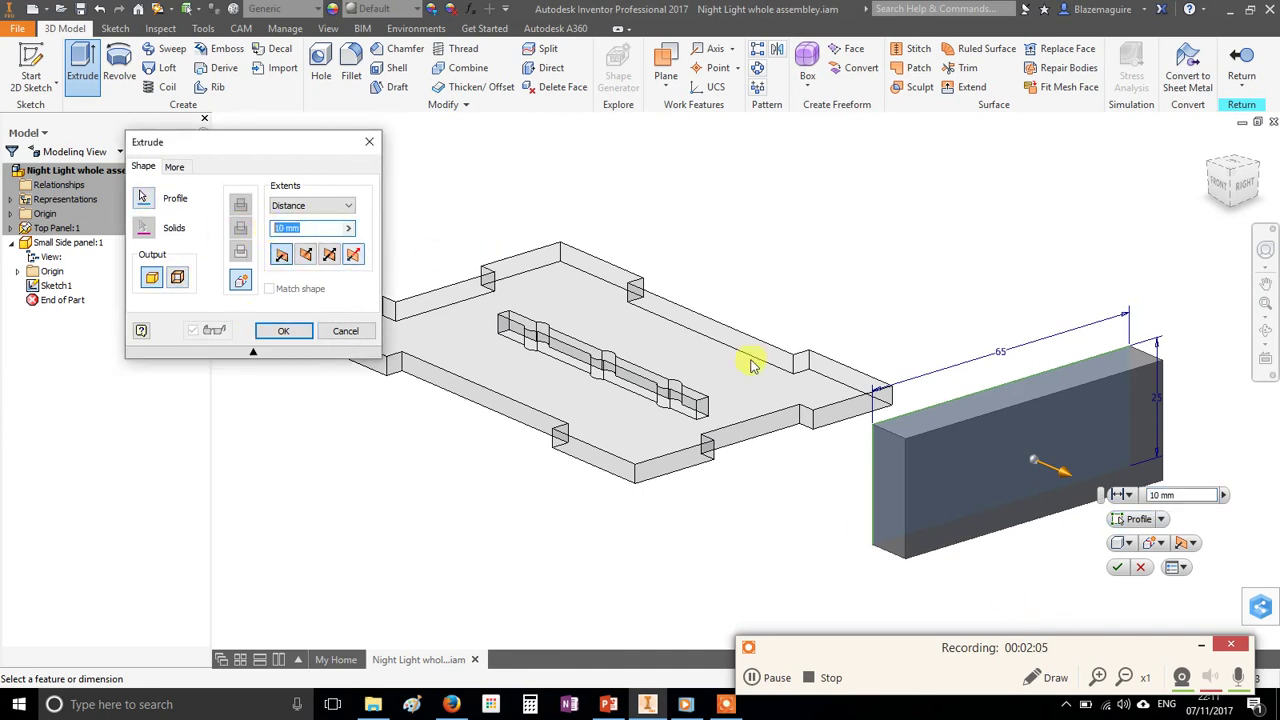
pyautogui.write('5')
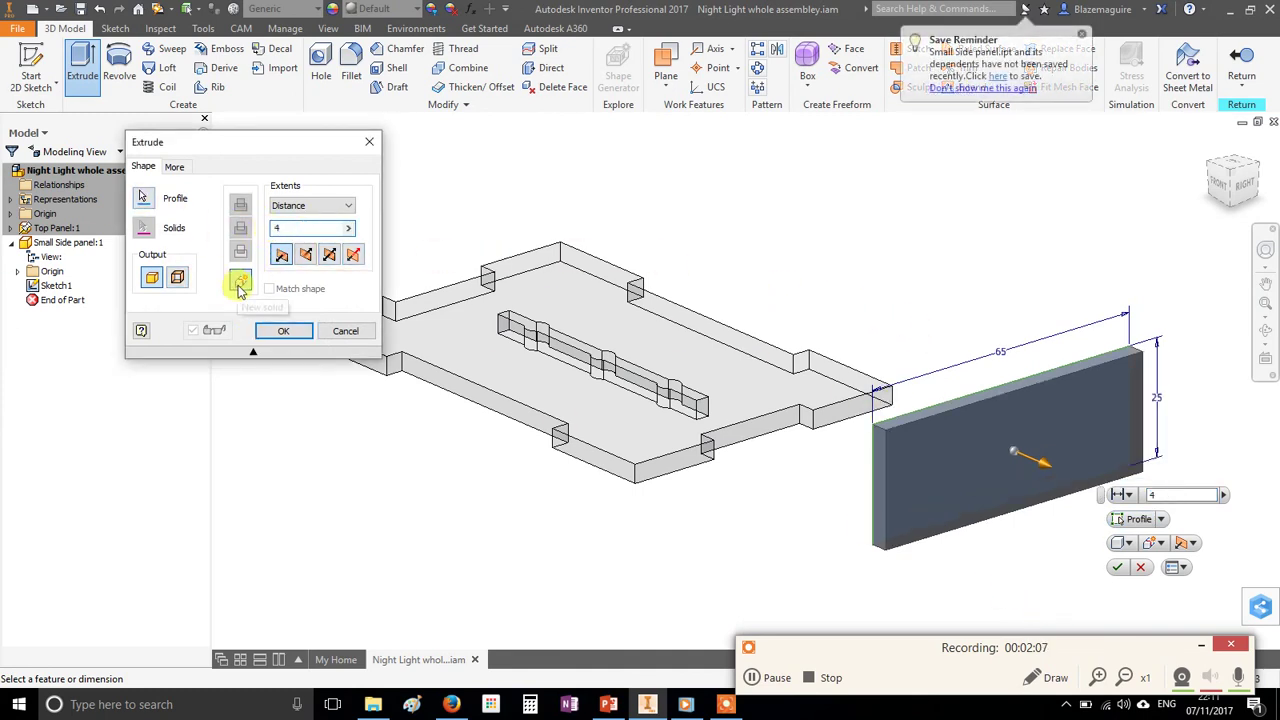
pyautogui.click(283, 330)
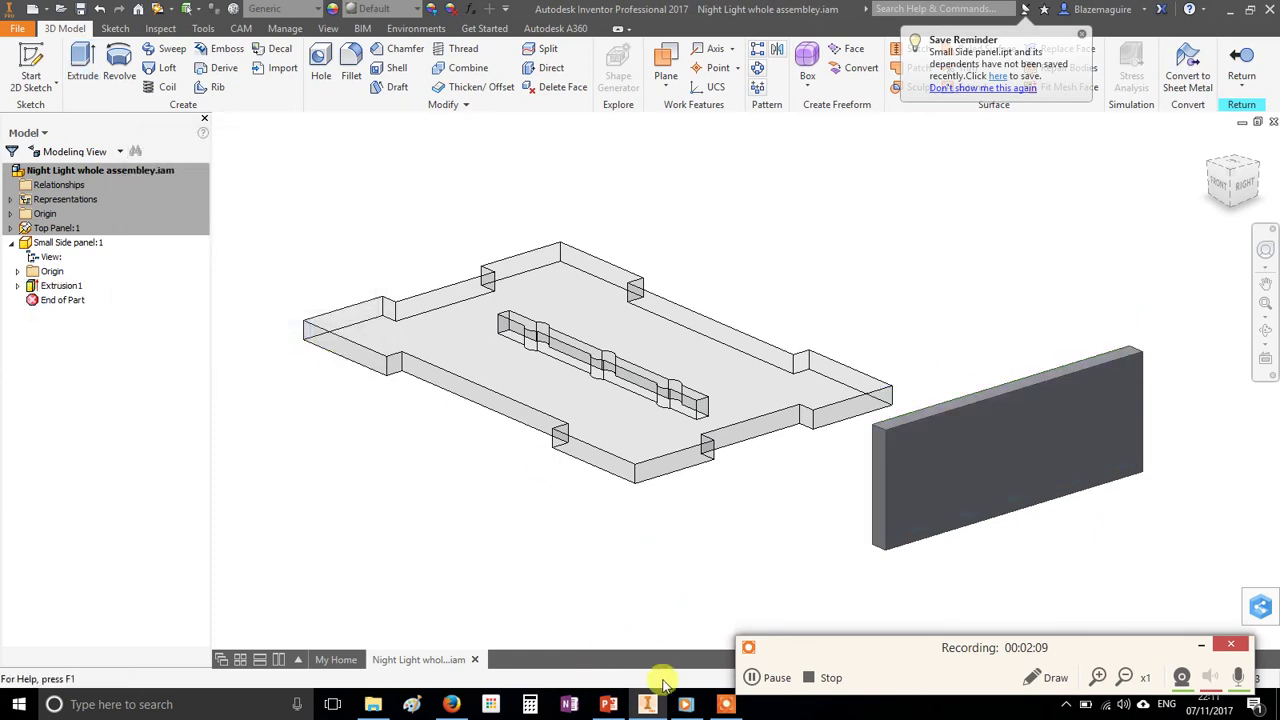
pyautogui.click(608, 704)
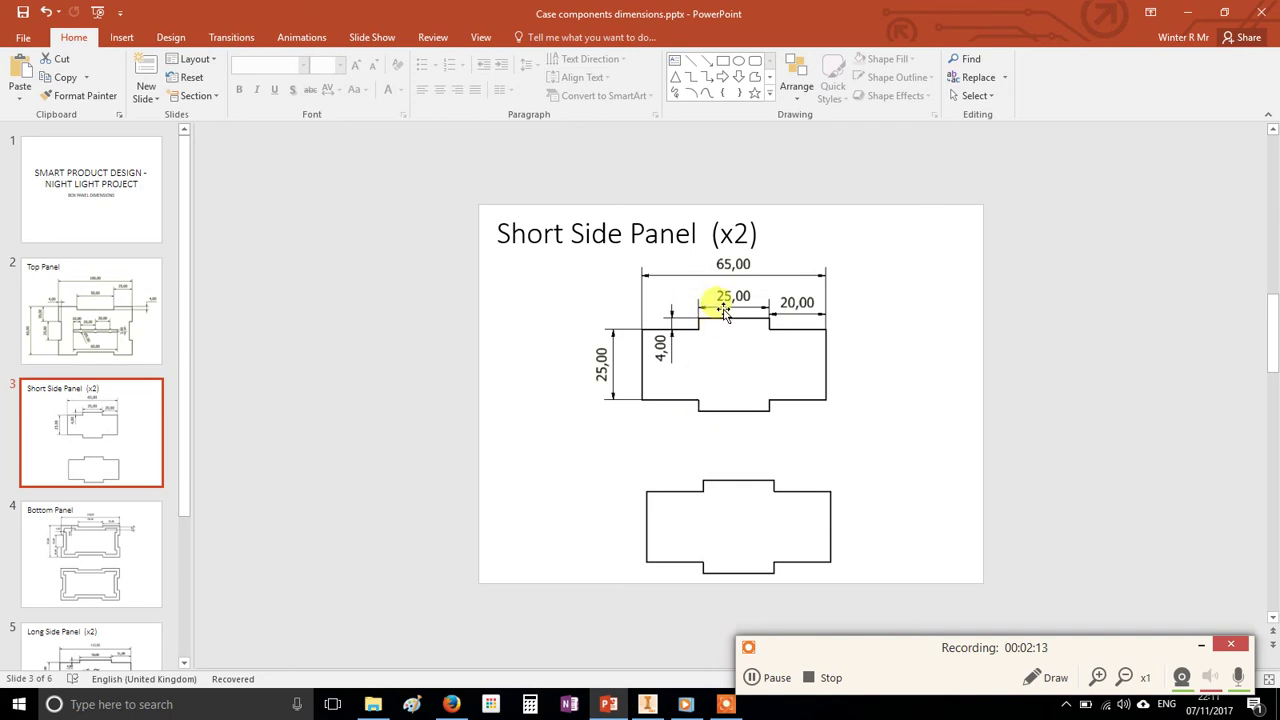
# - Start a sketch on the panel's front face and draw a 25 × 4 mm tab rectangle above it
pyautogui.click(650, 698)
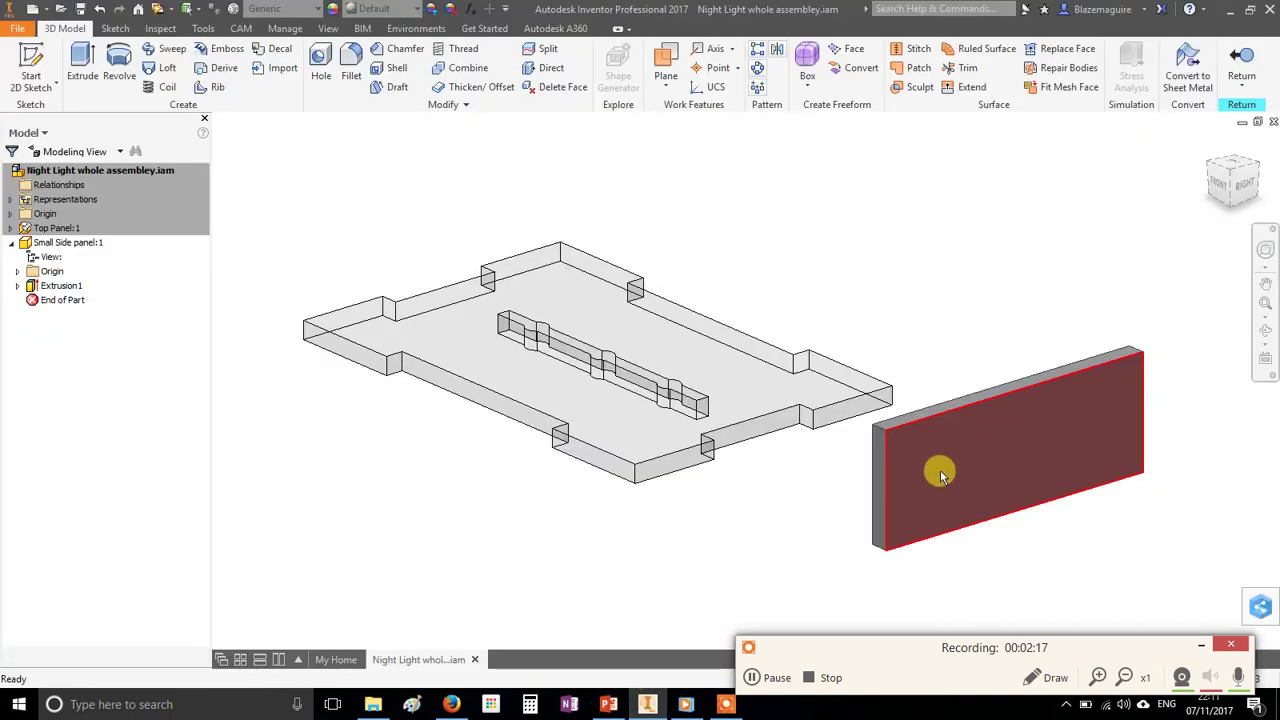
pyautogui.click(28, 62)
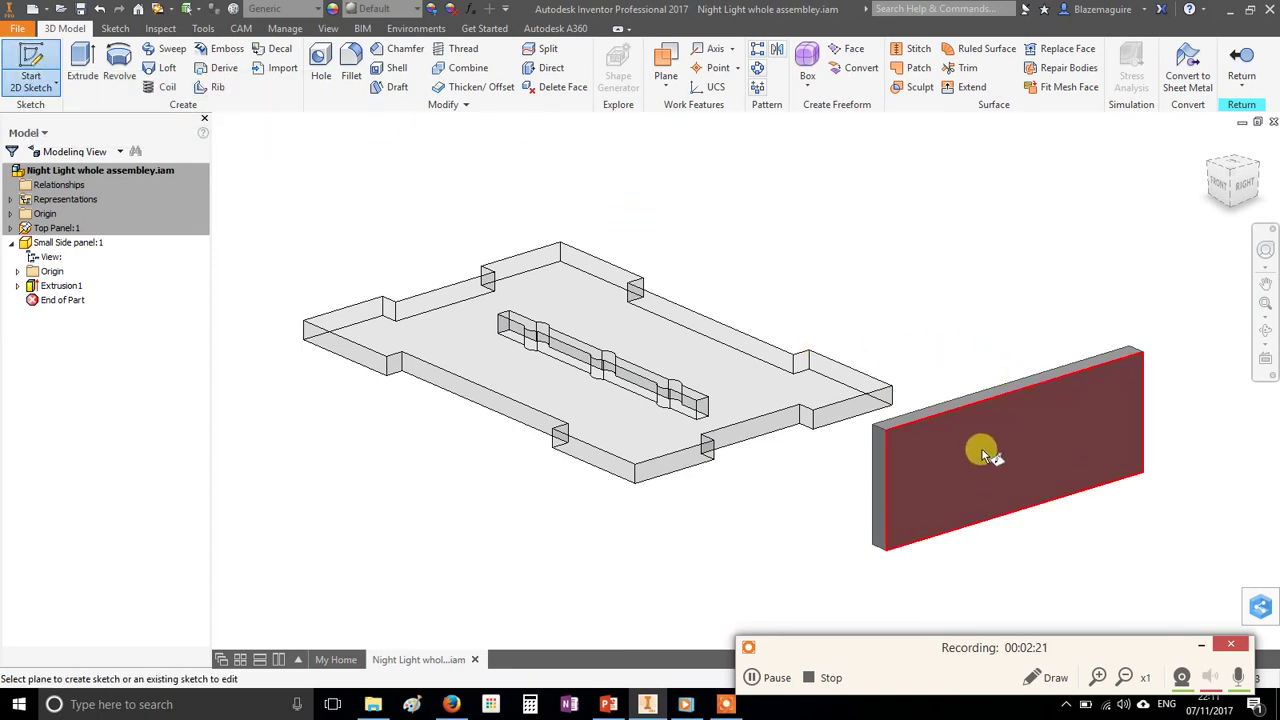
pyautogui.click(1037, 448)
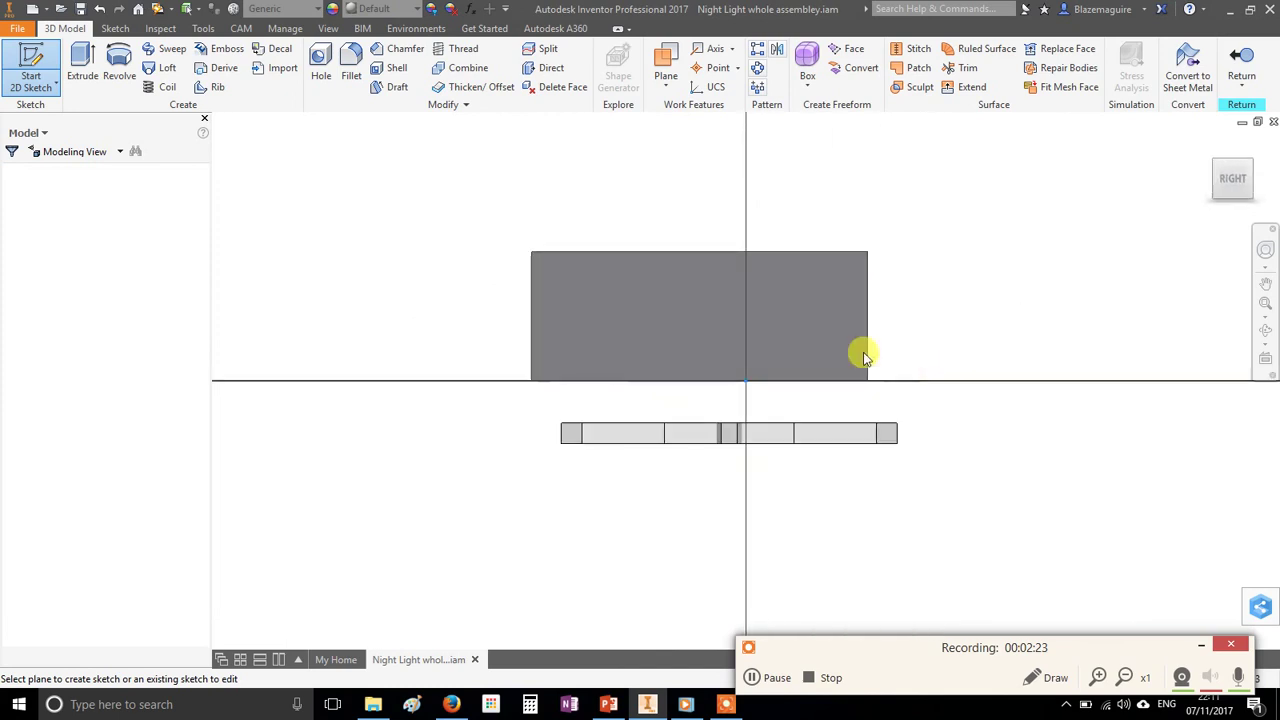
pyautogui.click(202, 58)
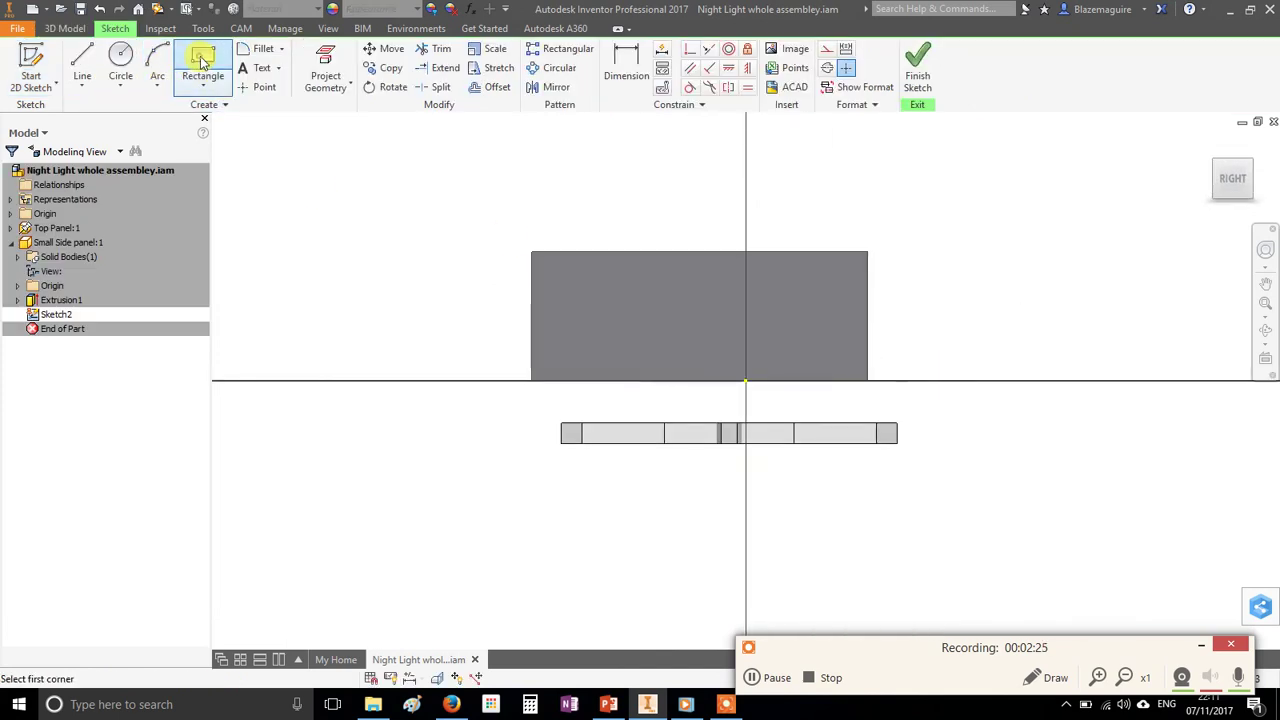
pyautogui.click(629, 225)
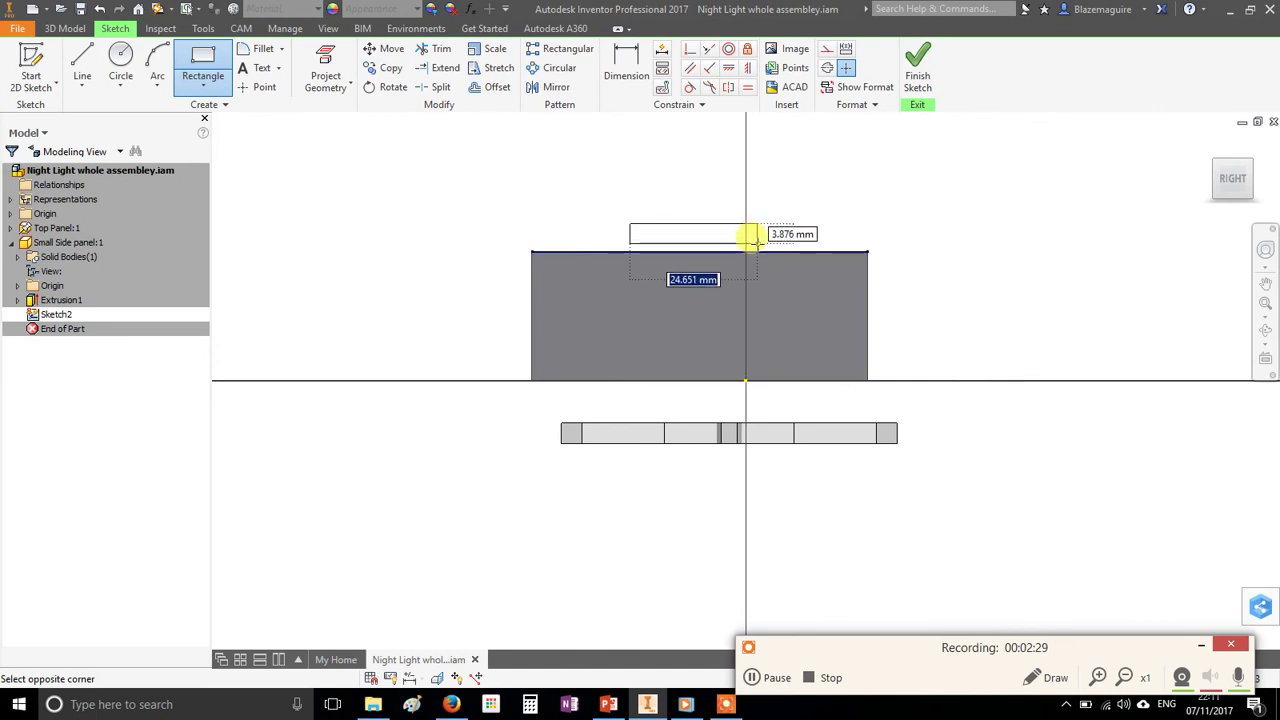
pyautogui.press('Tab')
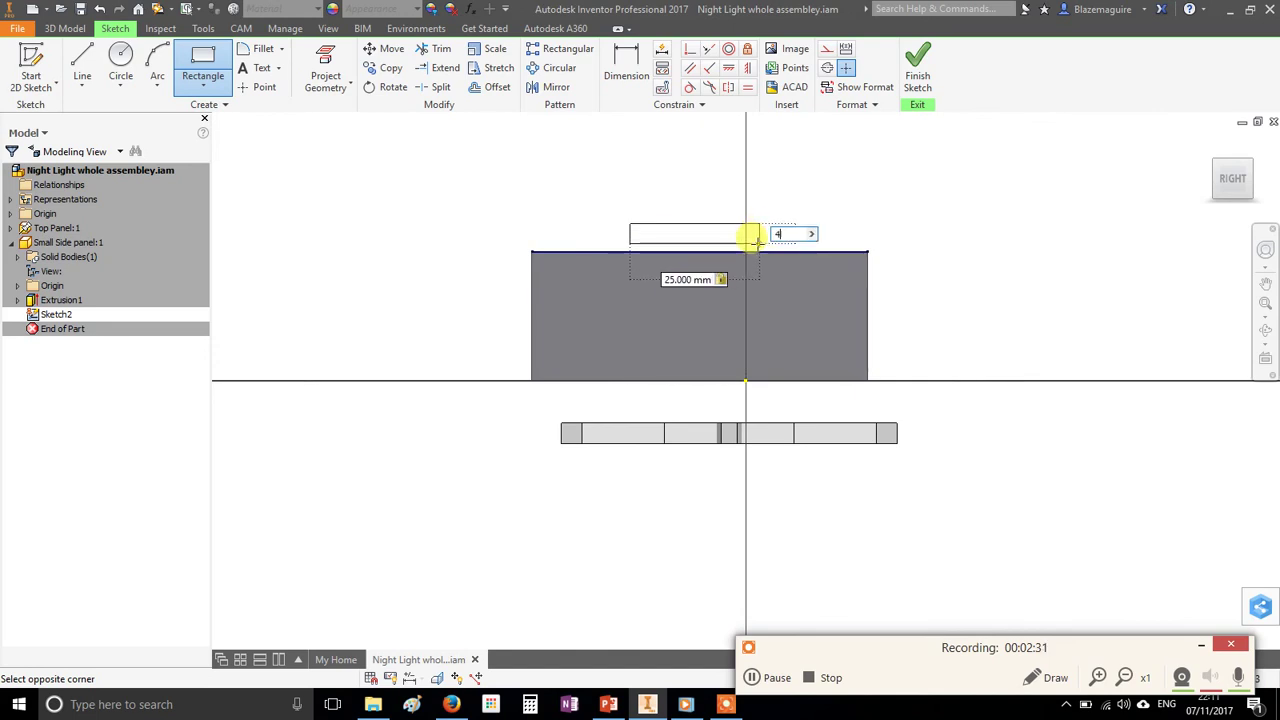
pyautogui.write('4')
pyautogui.press('Return')
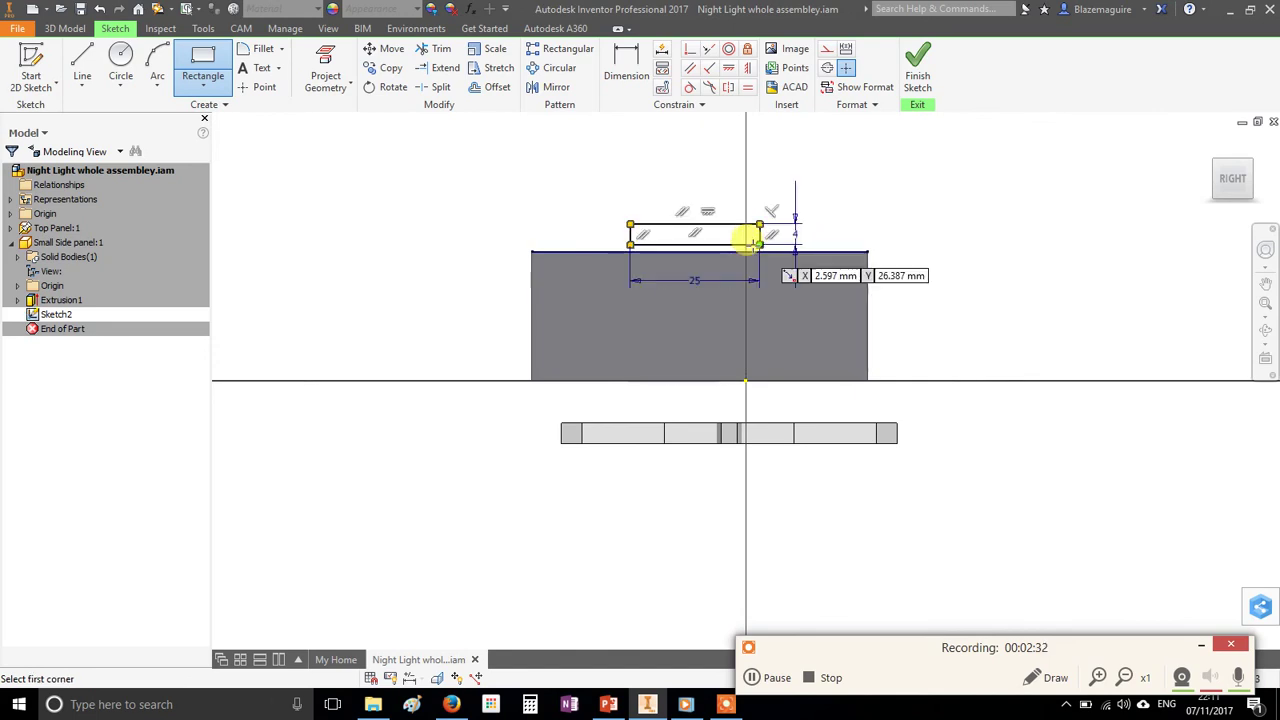
# - Make the upper tab's bottom edge collinear with the panel top and dimension it 20 mm from the right edge
pyautogui.click(710, 50)
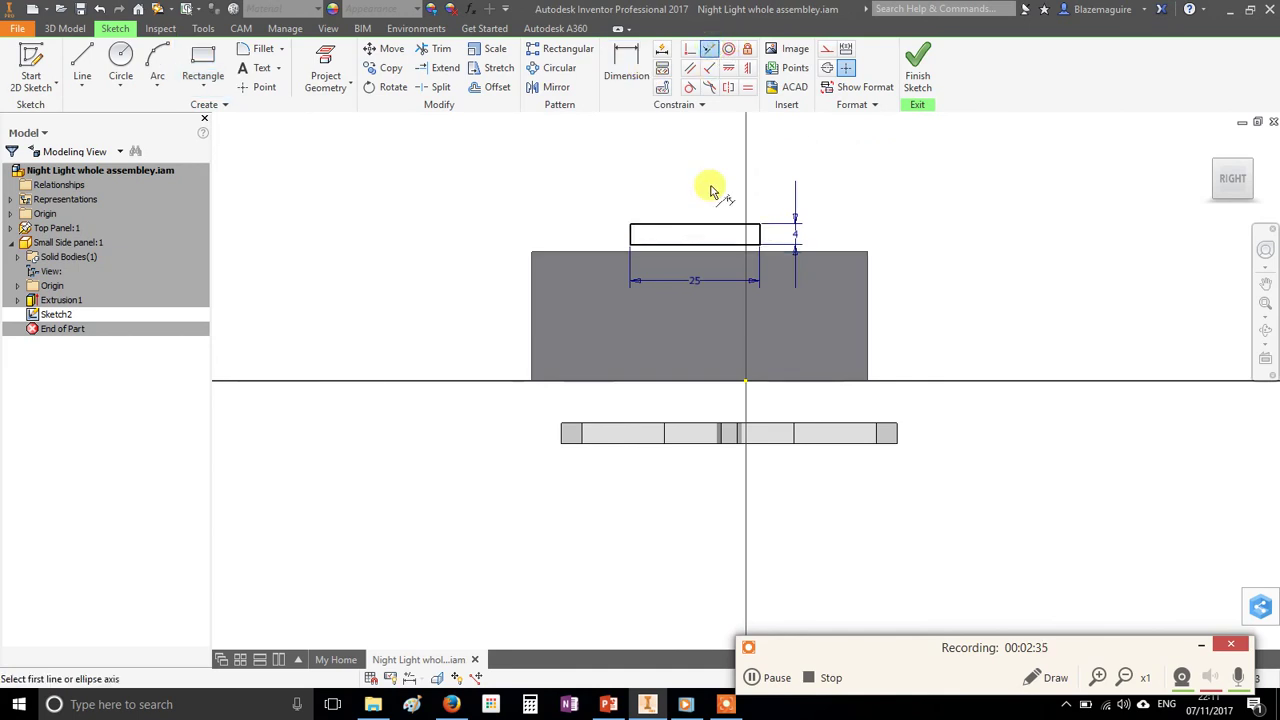
pyautogui.click(709, 245)
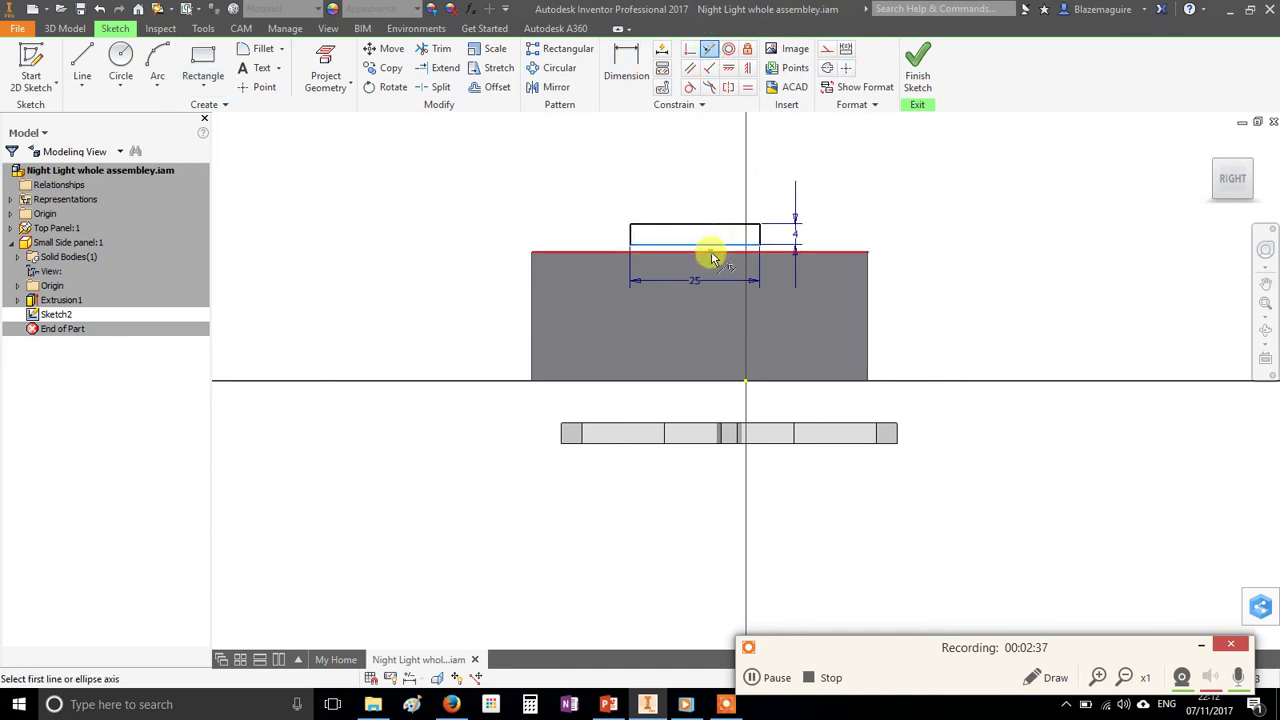
pyautogui.click(709, 252)
pyautogui.click(624, 56)
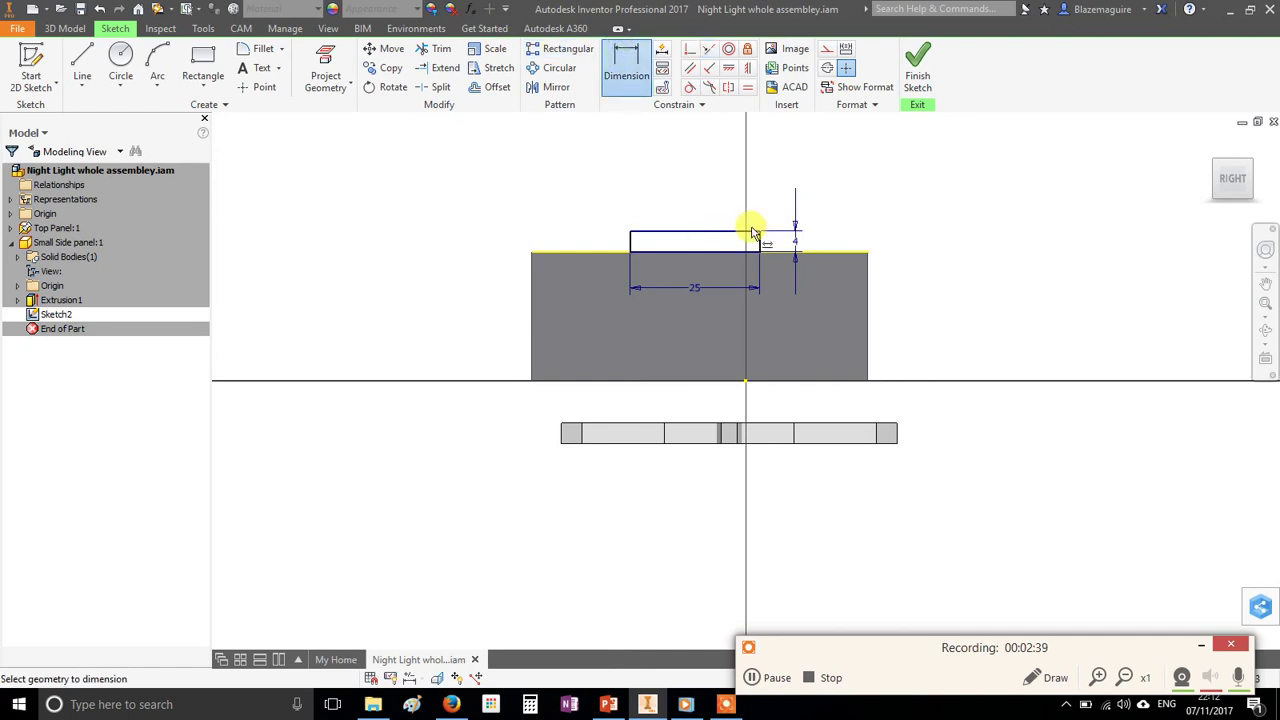
pyautogui.click(760, 245)
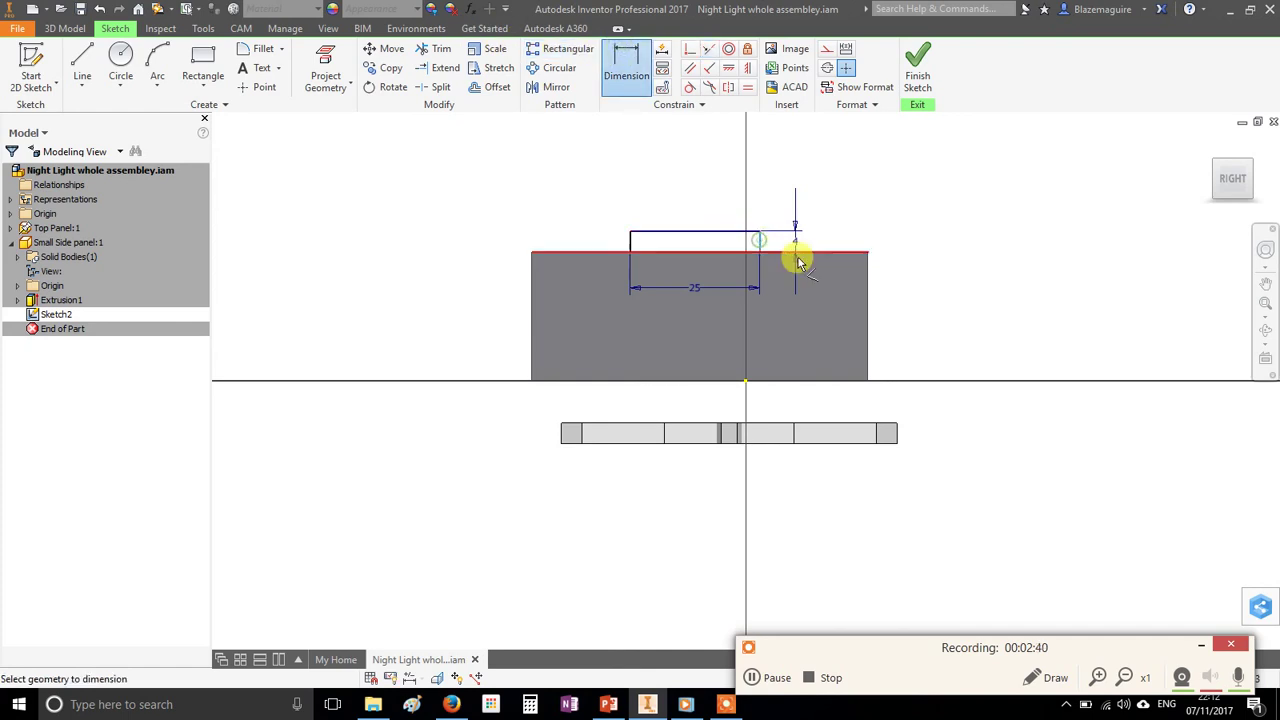
pyautogui.click(868, 305)
pyautogui.click(839, 176)
pyautogui.write('20')
pyautogui.press('Return')
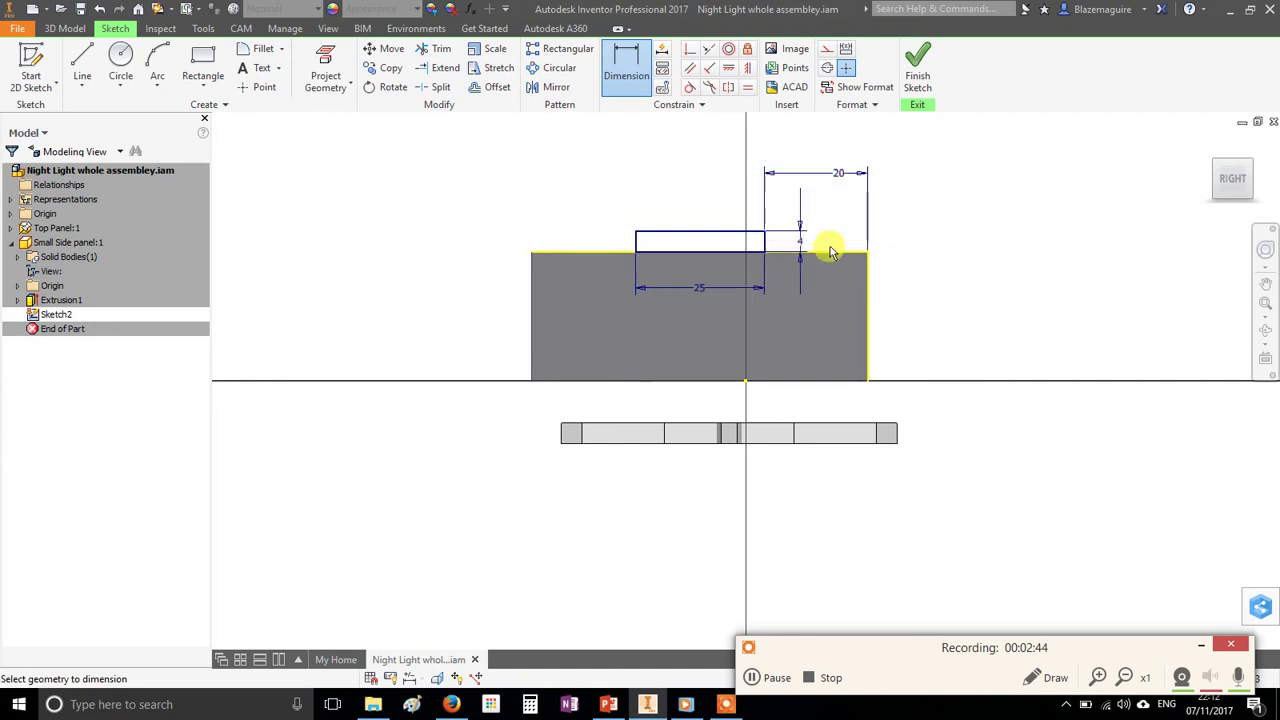
# - Draw a second 25 × 4 mm tab rectangle below the panel
pyautogui.click(203, 70)
pyautogui.click(615, 409)
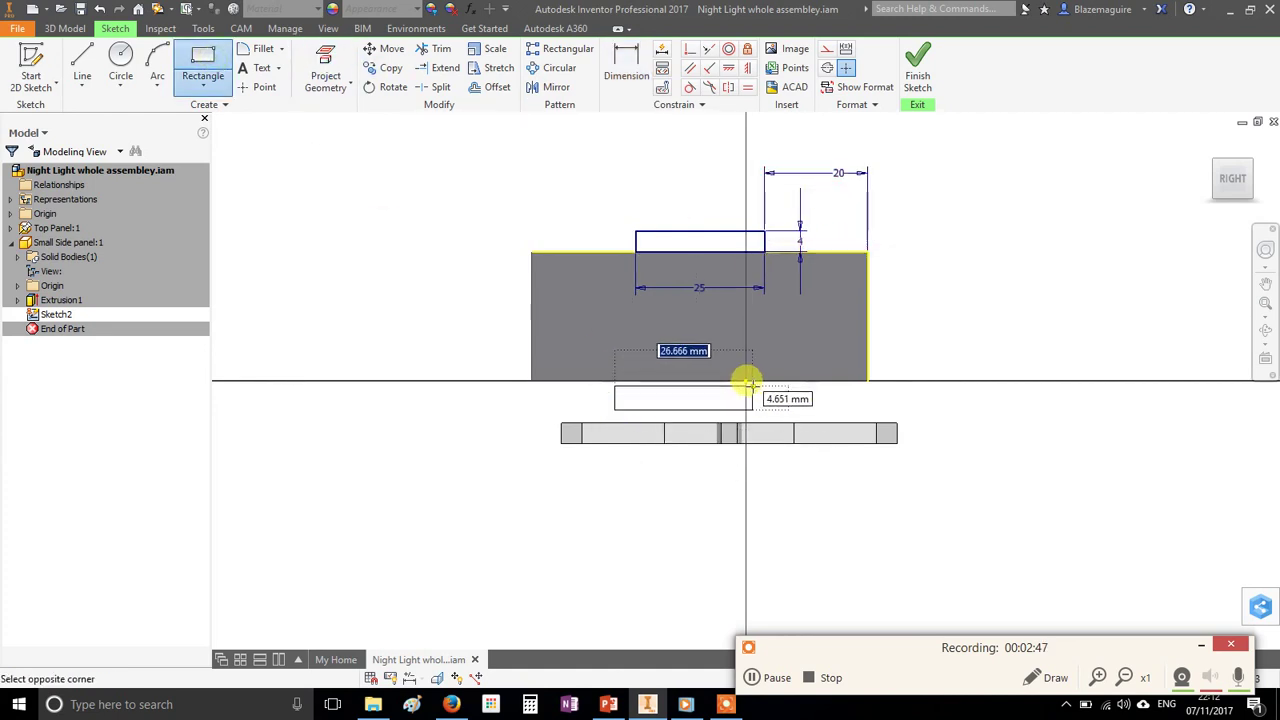
pyautogui.press('Tab')
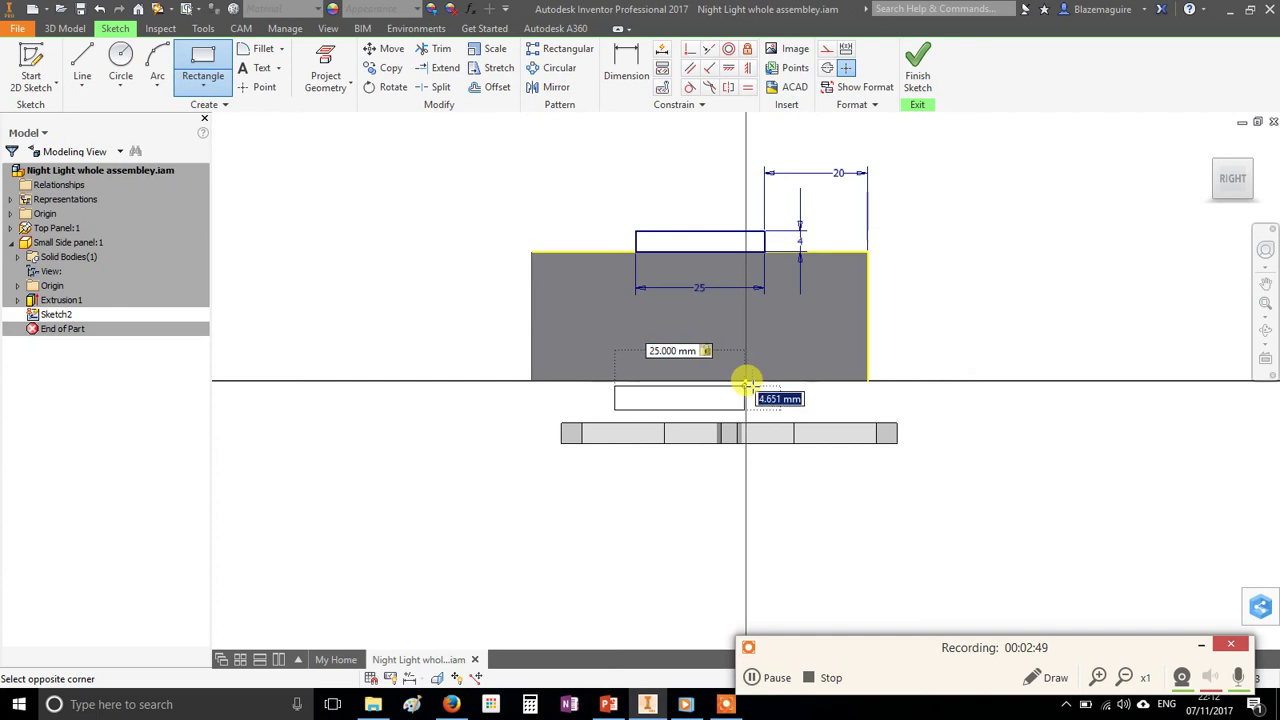
pyautogui.write('4')
pyautogui.press('Return')
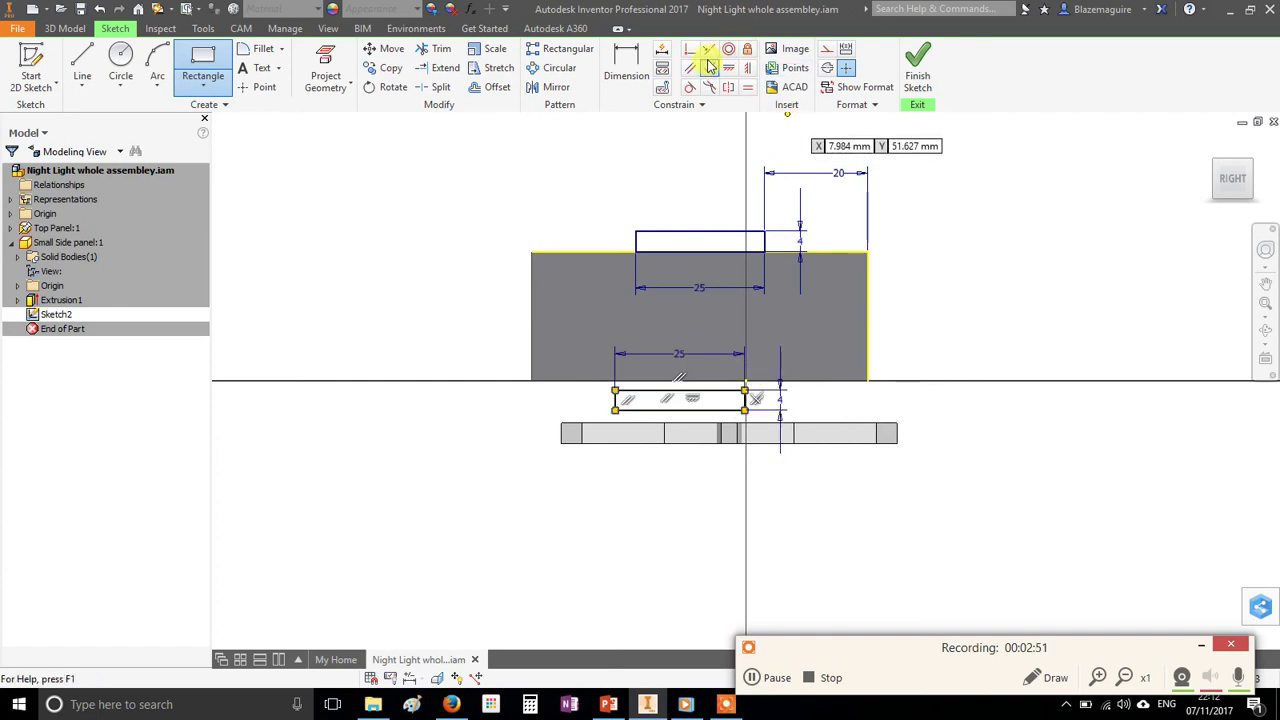
# - Make the lower tab collinear with the panel's bottom edge and offset it 20 mm from the right edge
pyautogui.click(708, 50)
pyautogui.click(714, 390)
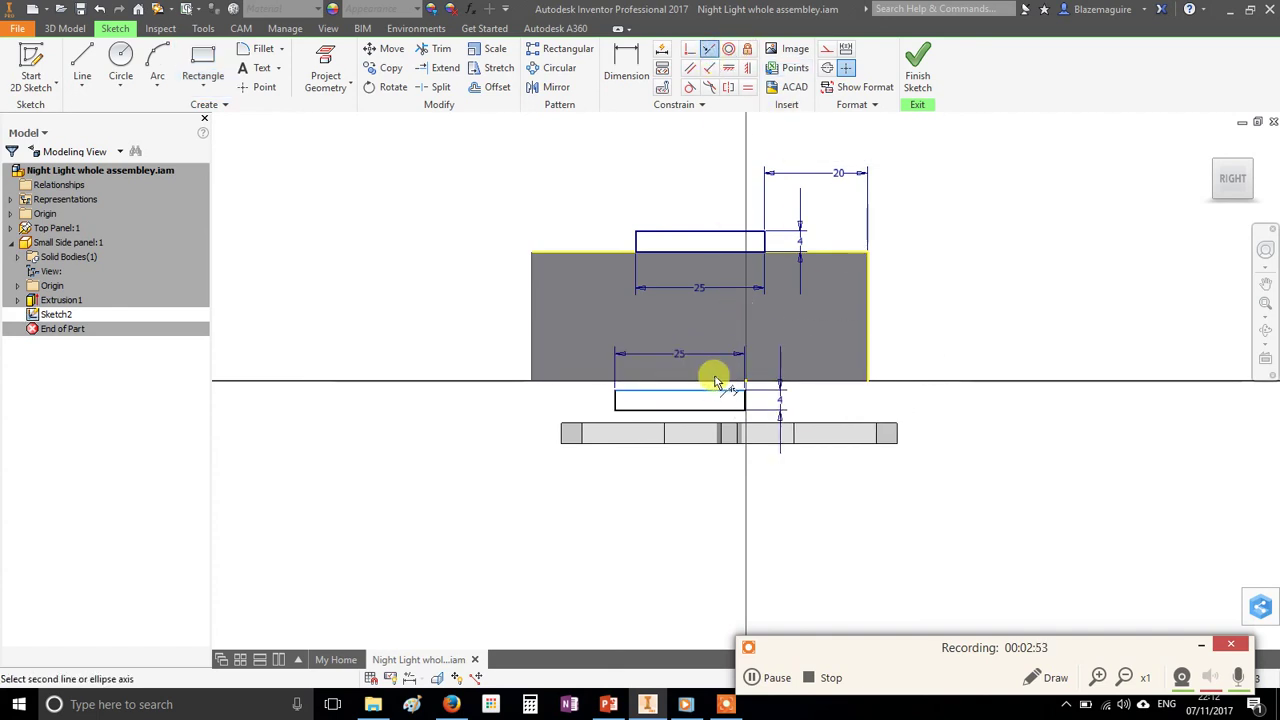
pyautogui.click(712, 380)
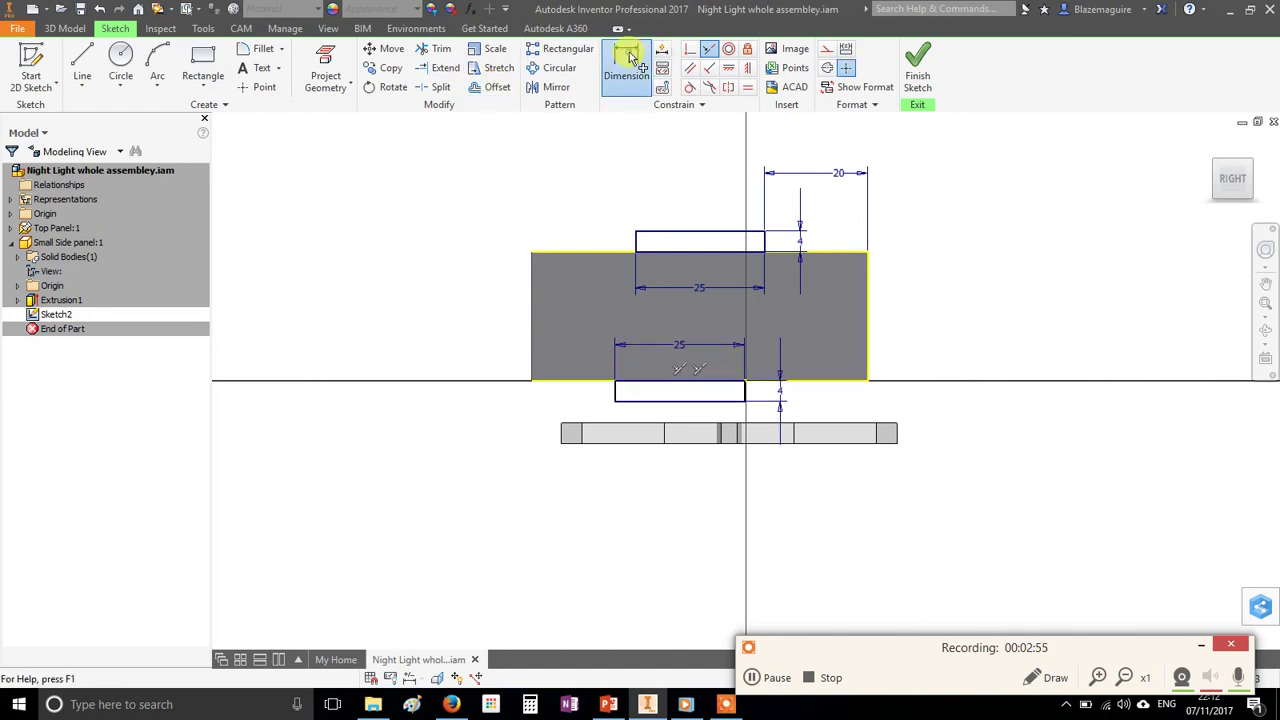
pyautogui.click(626, 62)
pyautogui.click(744, 392)
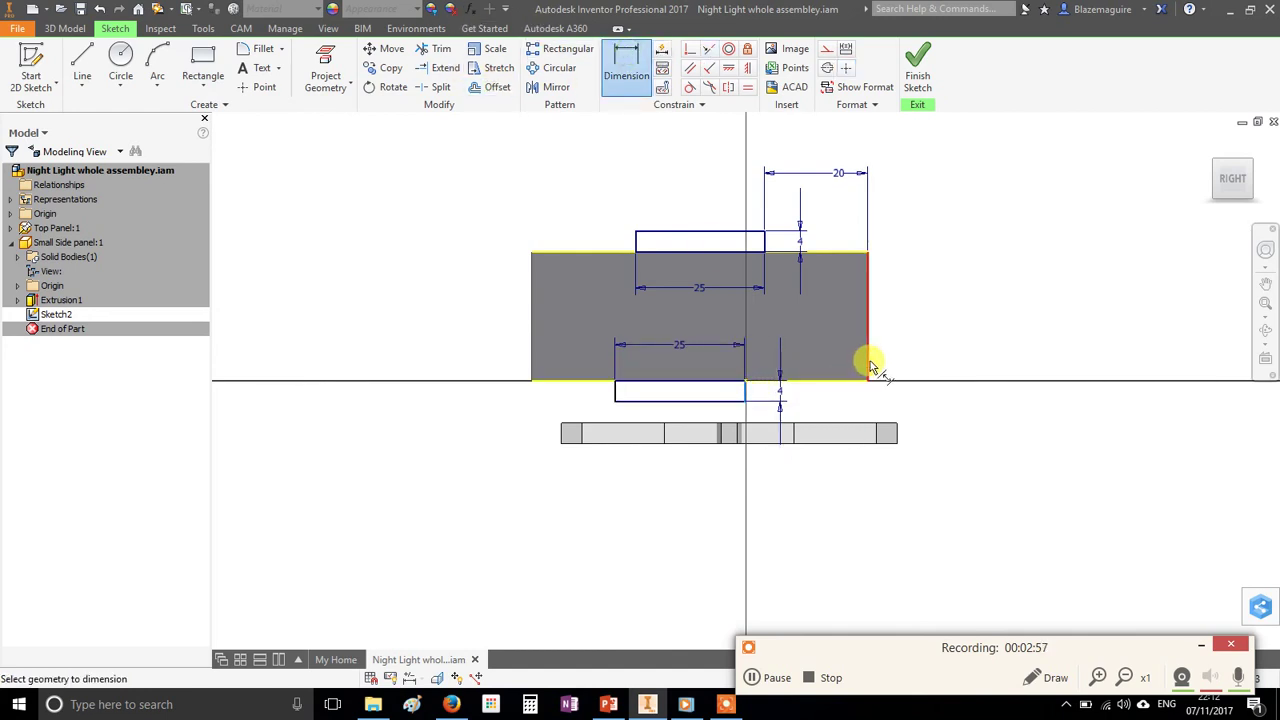
pyautogui.click(869, 366)
pyautogui.click(840, 401)
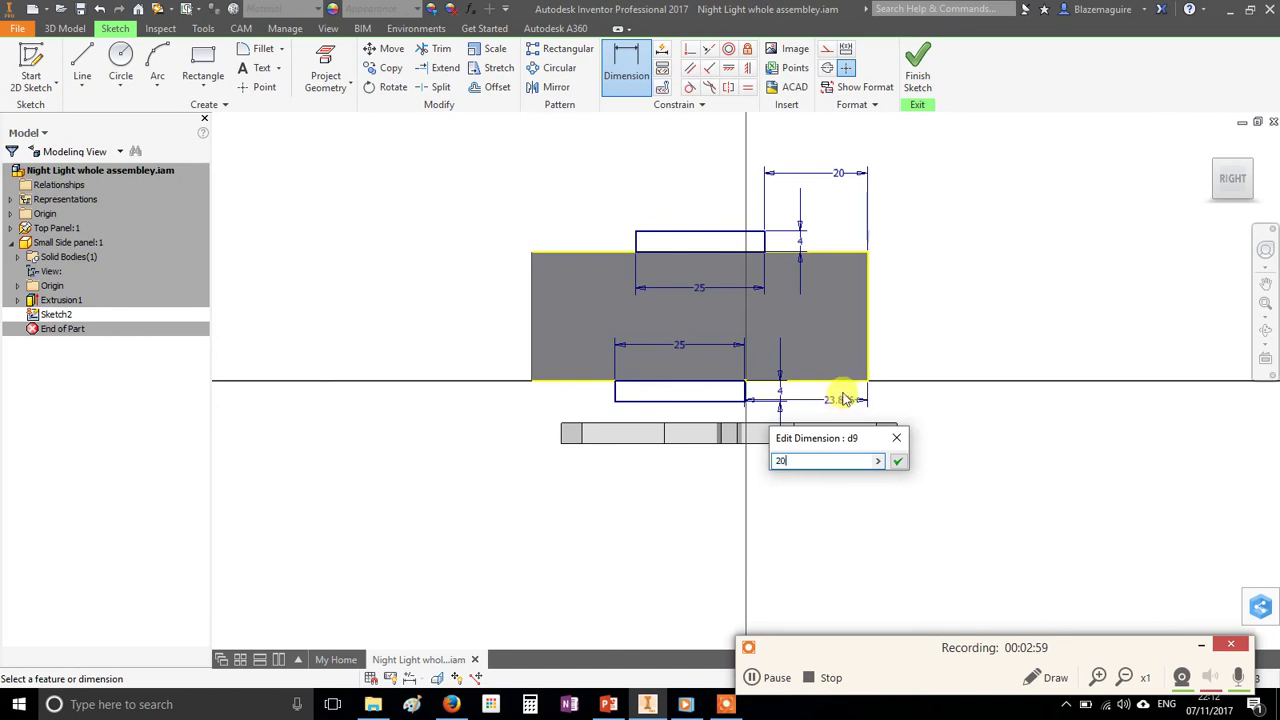
pyautogui.press('Return')
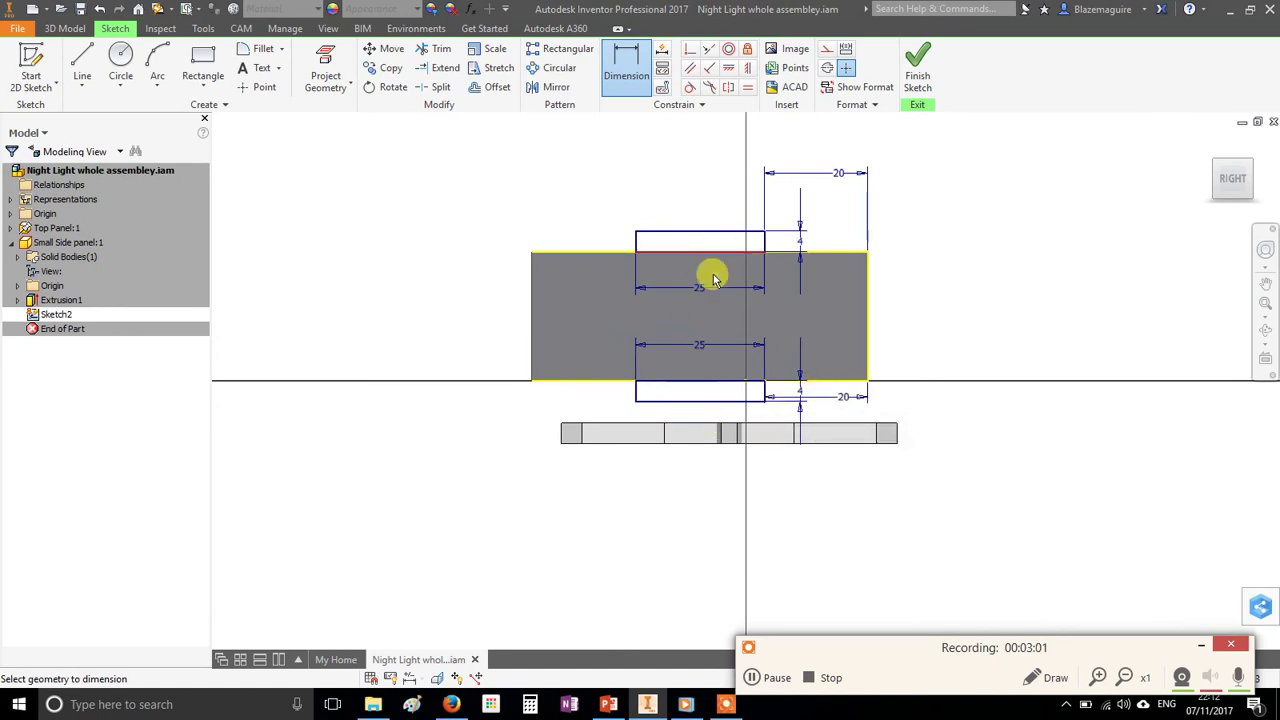
# - Finish the tab sketch and select both tab profiles for extrusion
pyautogui.click(918, 66)
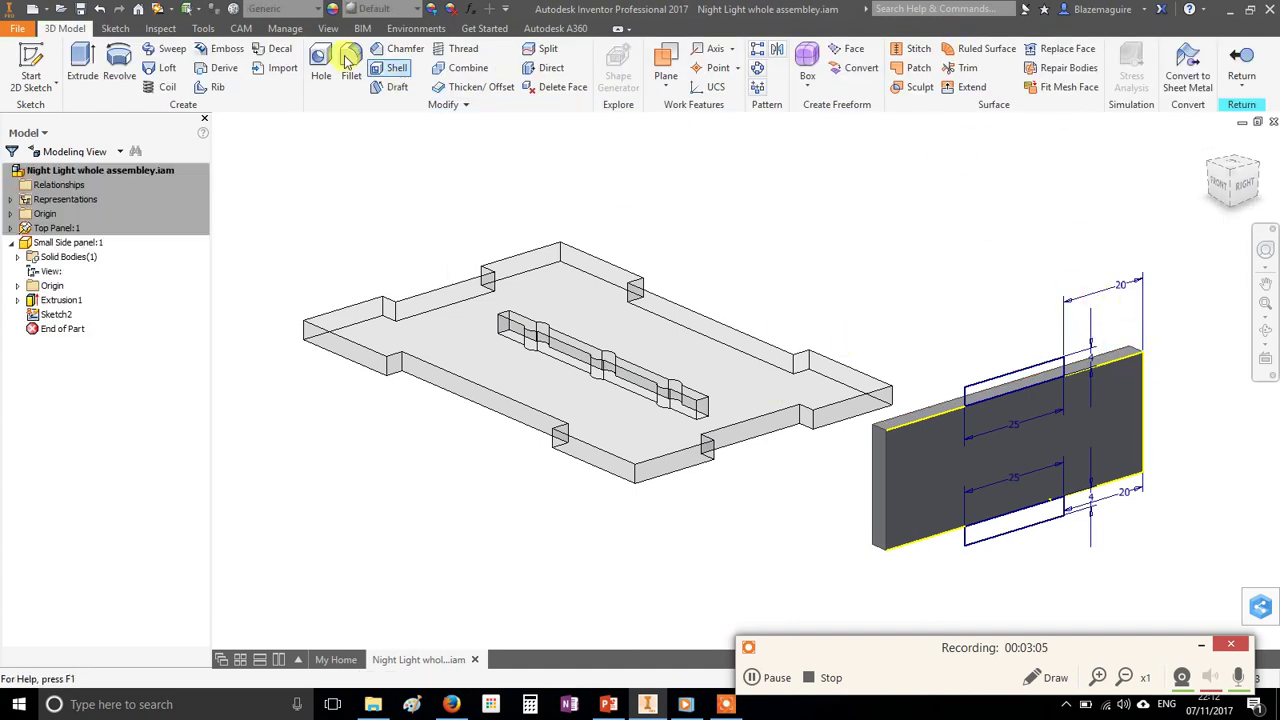
pyautogui.click(90, 65)
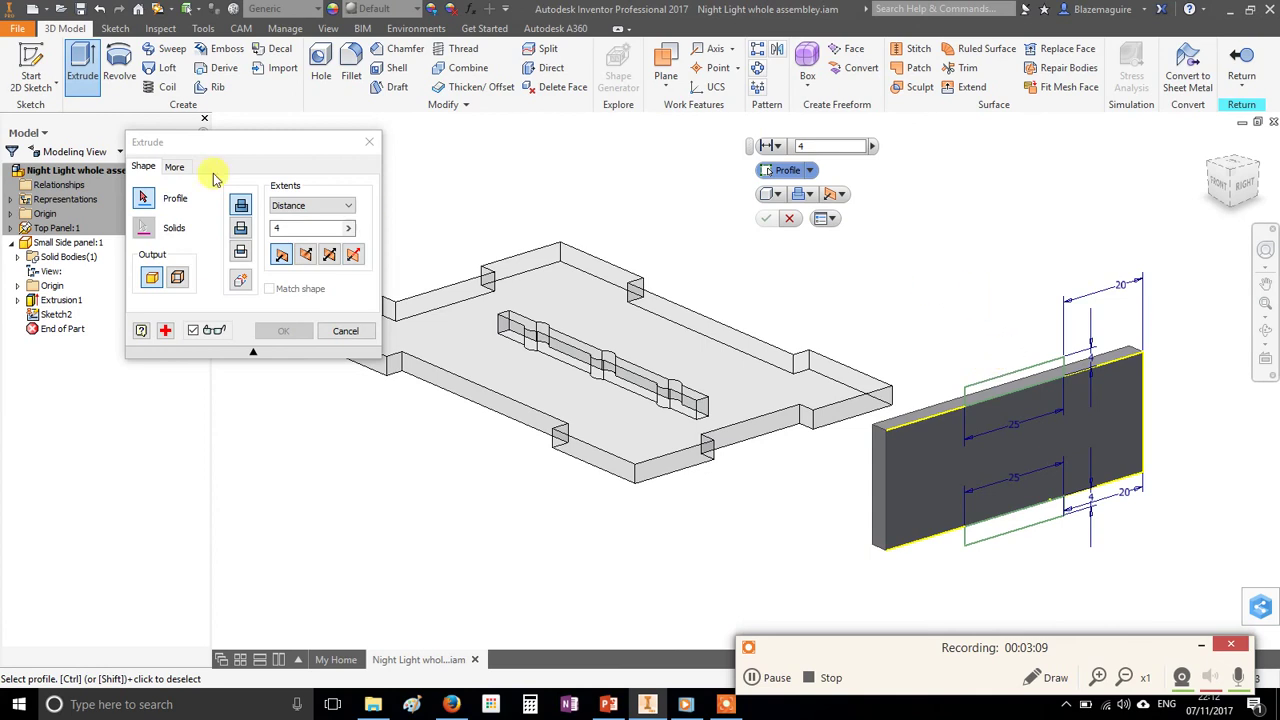
pyautogui.click(985, 538)
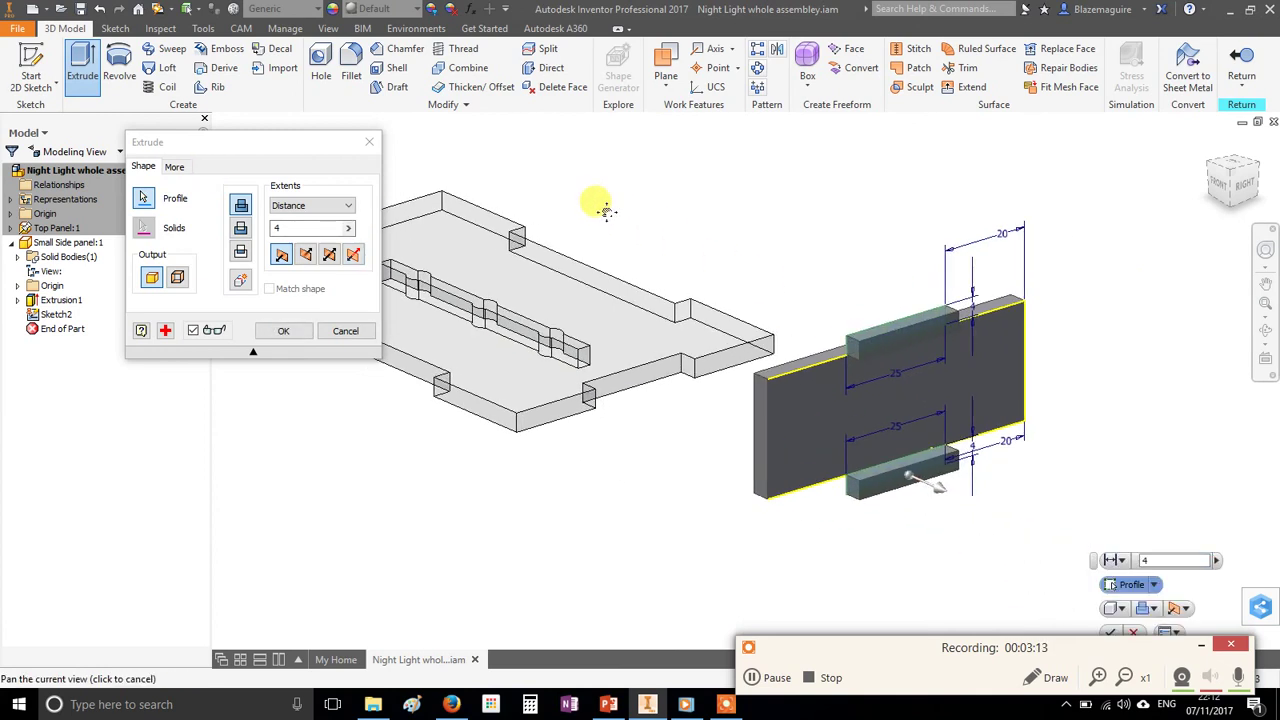
pyautogui.keyDown('shift'); pyautogui.moveTo(724, 421); pyautogui.dragTo(892, 362, button='middle'); pyautogui.keyUp('shift')
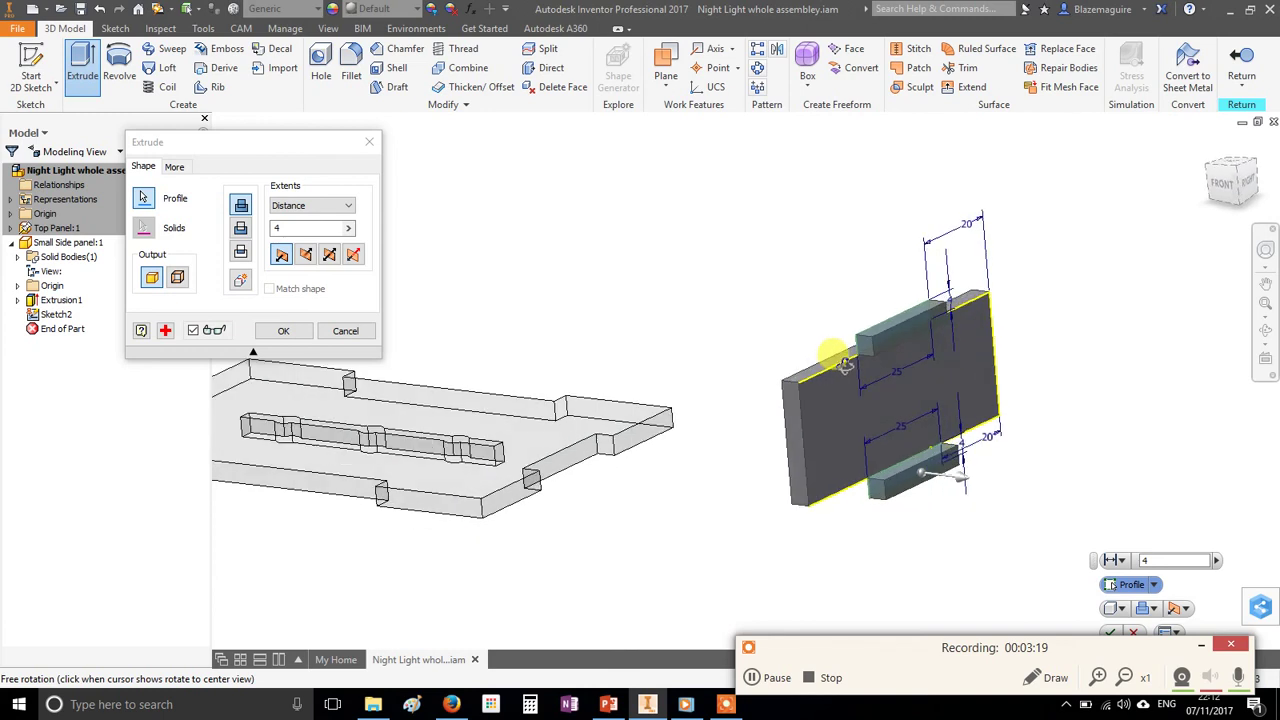
pyautogui.moveTo(848, 365); pyautogui.dragTo(866, 363)
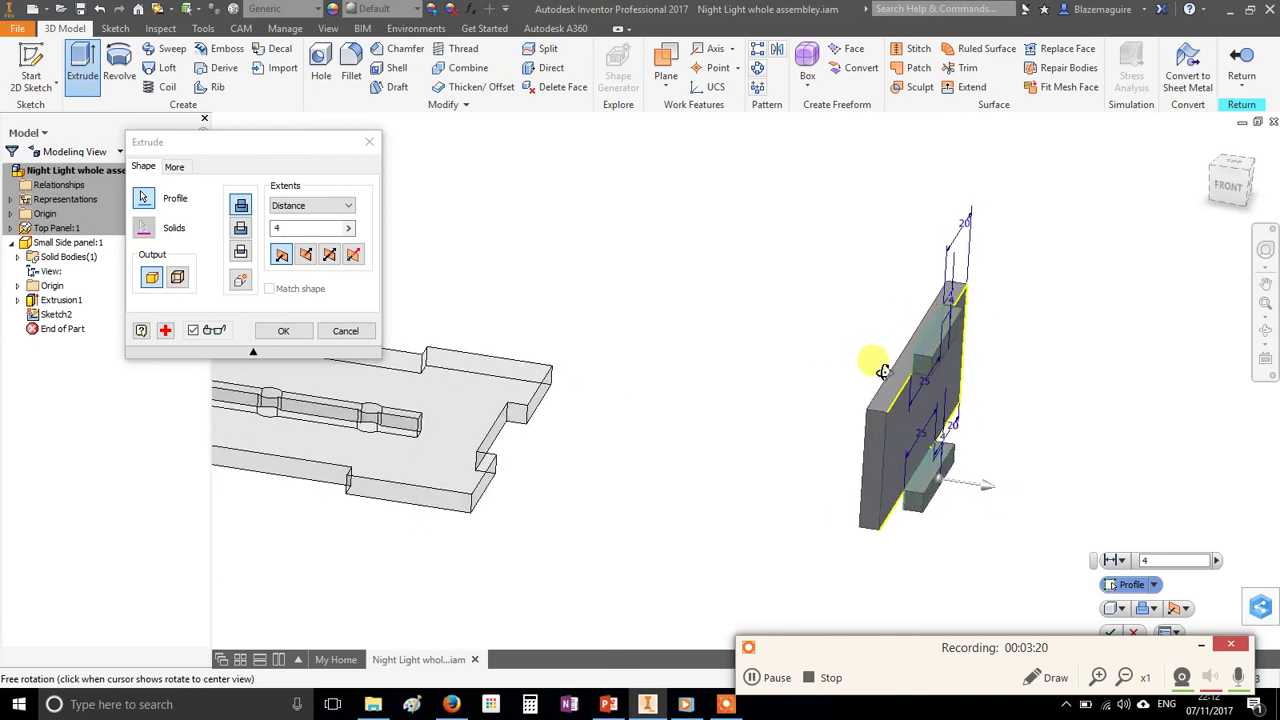
# - Try the direction options, then extrude the tabs 4 mm in the opposite direction
pyautogui.click(305, 258)
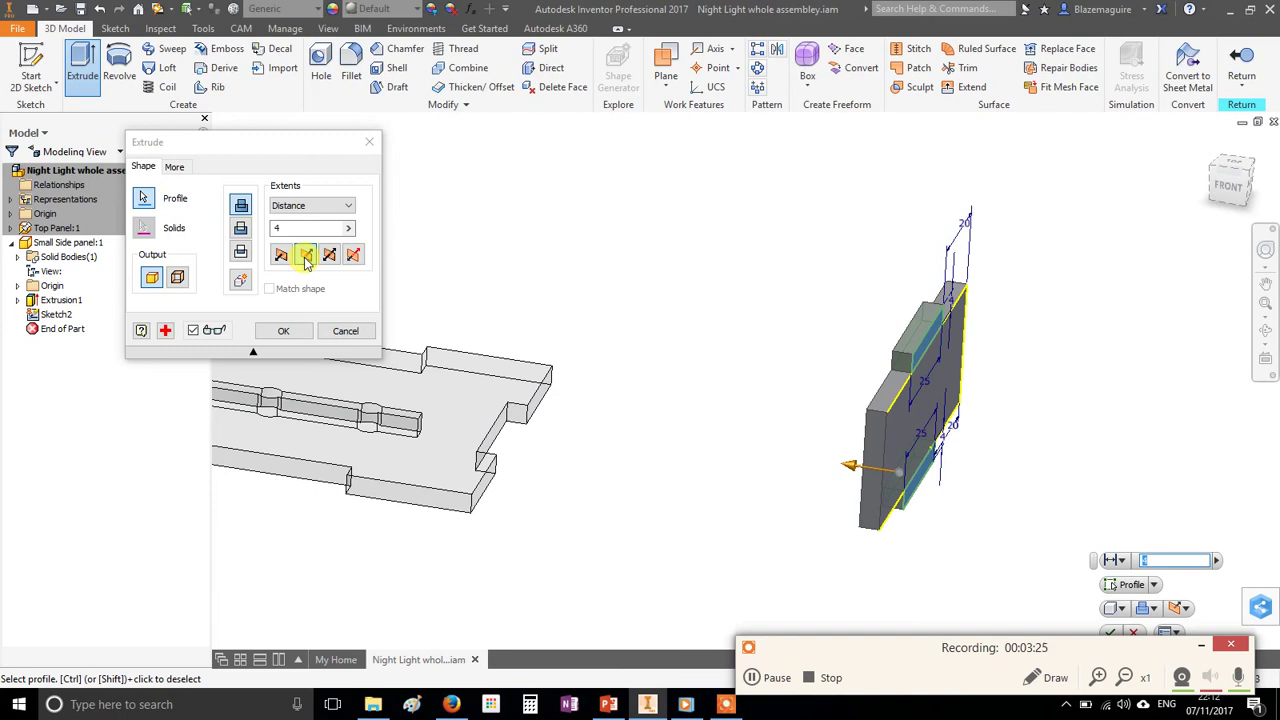
pyautogui.click(333, 257)
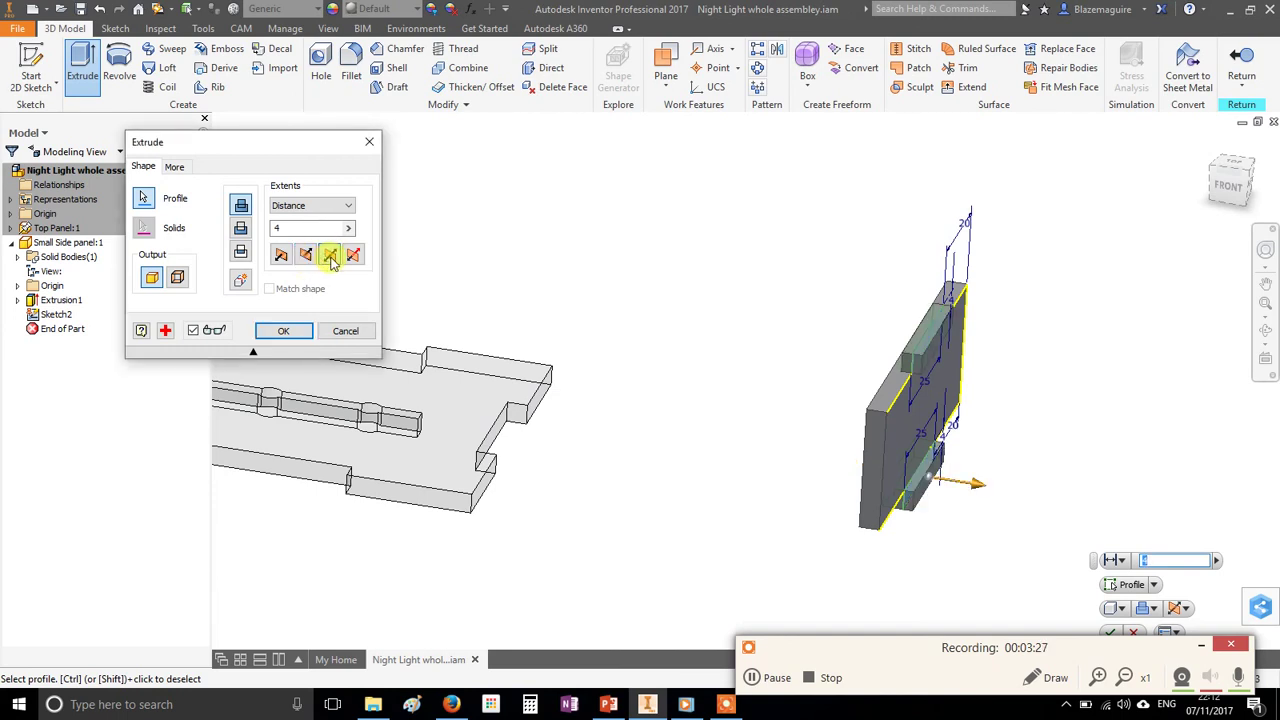
pyautogui.scroll(3, 905, 366)
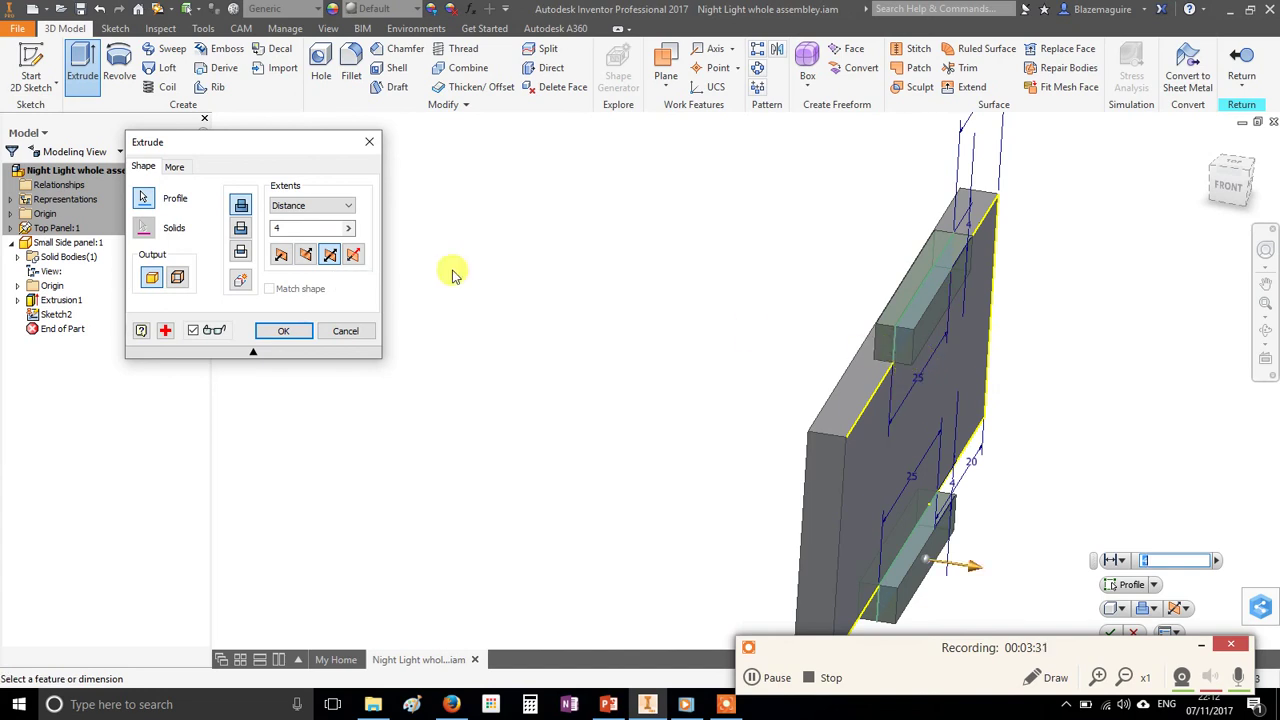
pyautogui.click(352, 257)
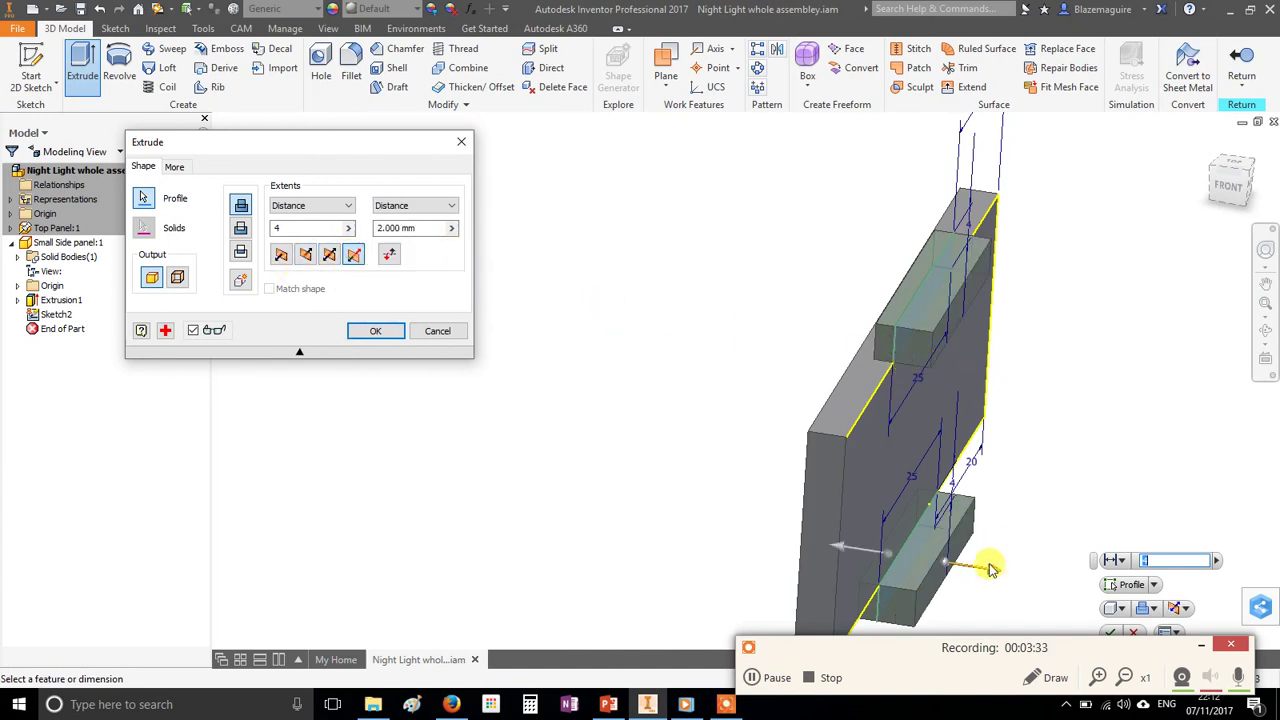
pyautogui.moveTo(990, 570); pyautogui.dragTo(522, 498)
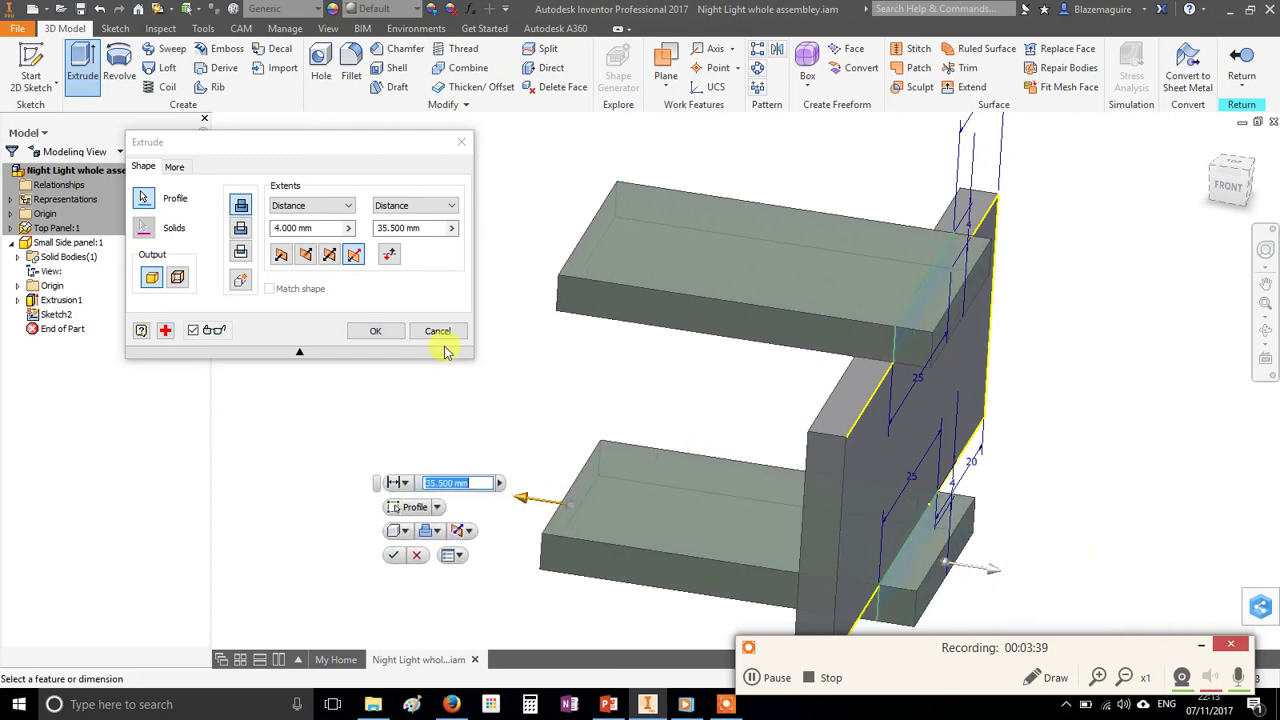
pyautogui.click(305, 262)
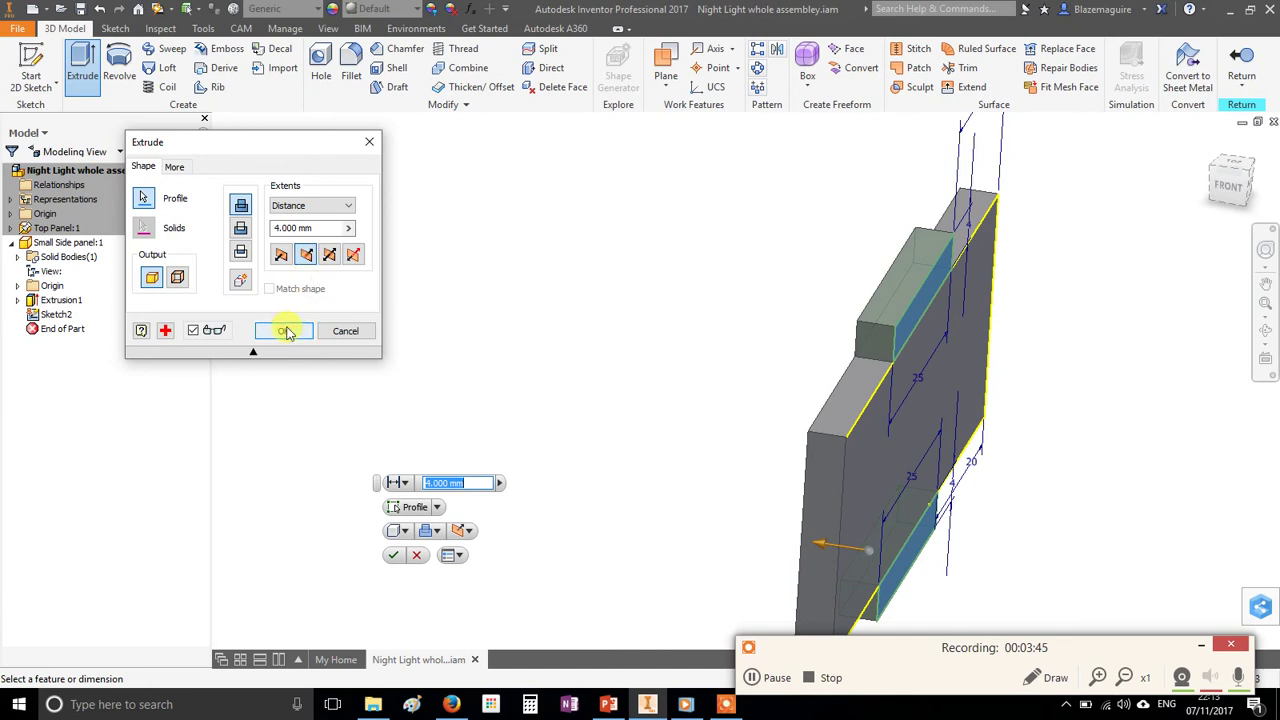
pyautogui.click(286, 331)
pyautogui.keyDown('shift'); pyautogui.moveTo(906, 323); pyautogui.dragTo(849, 363, button='middle'); pyautogui.keyUp('shift')
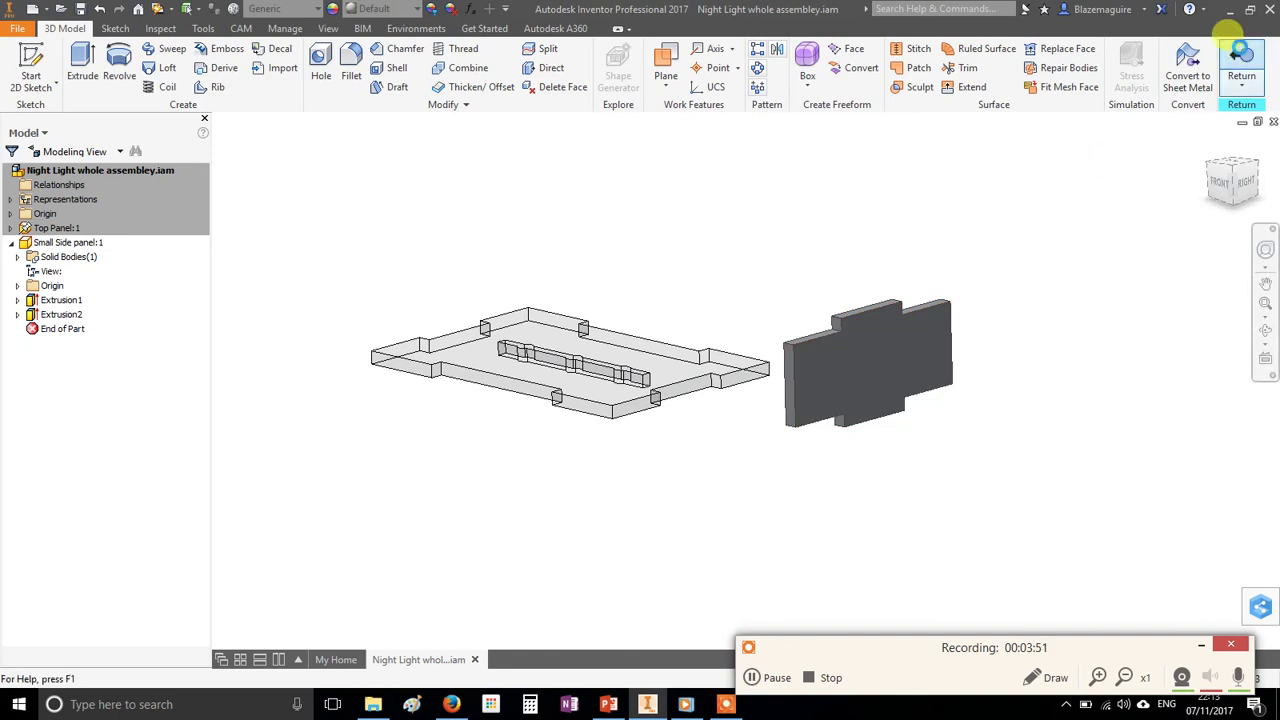
# - Return to the assembly and save it with the Small Side panel part using Yes to All
pyautogui.click(1243, 74)
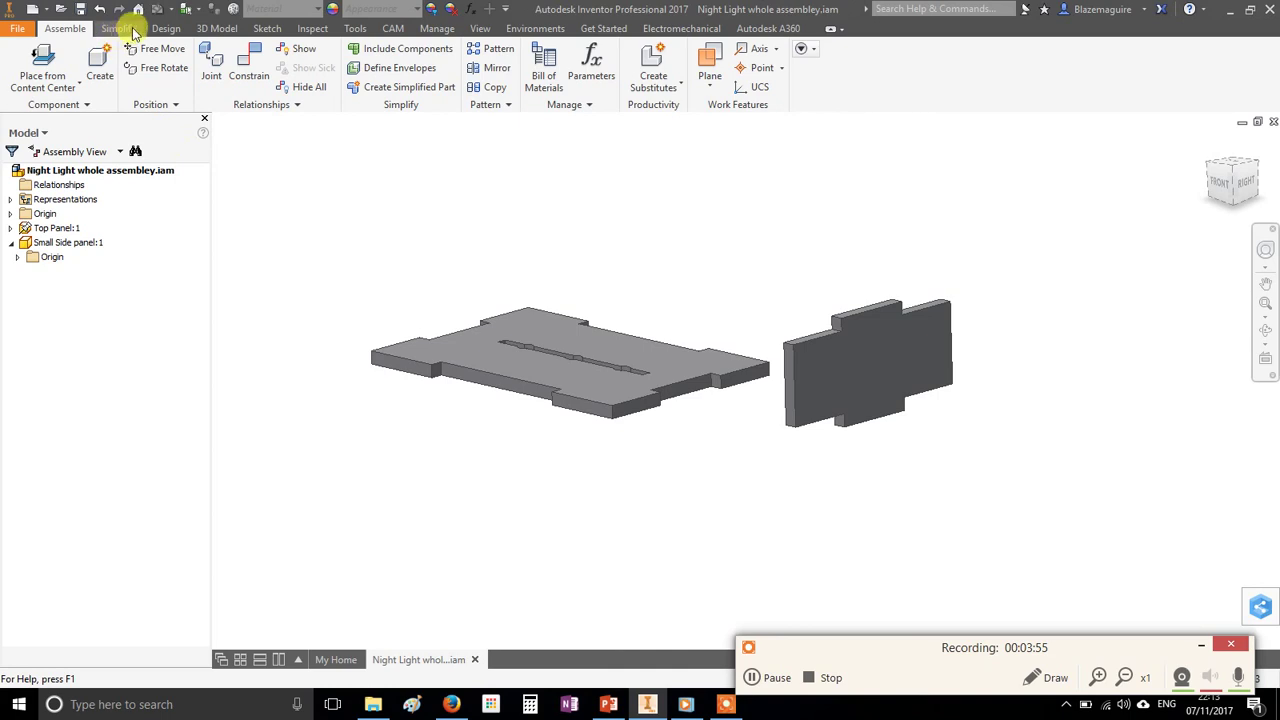
pyautogui.click(80, 10)
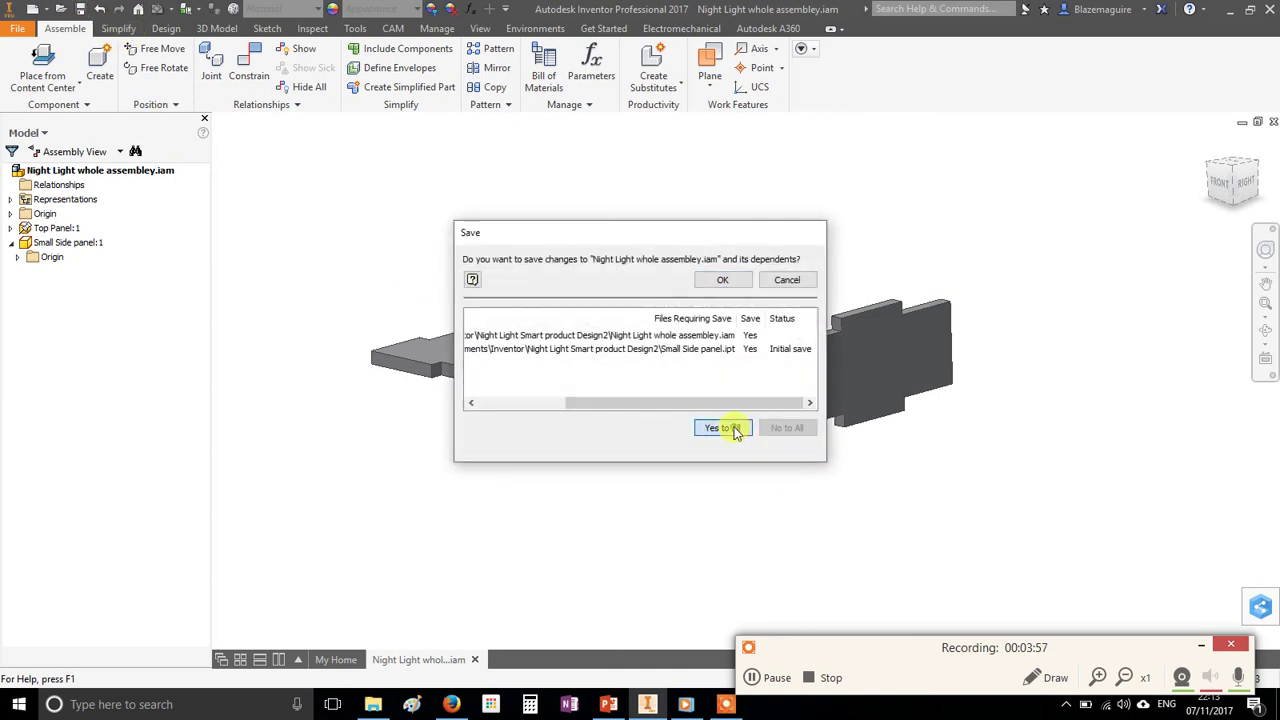
pyautogui.click(722, 280)
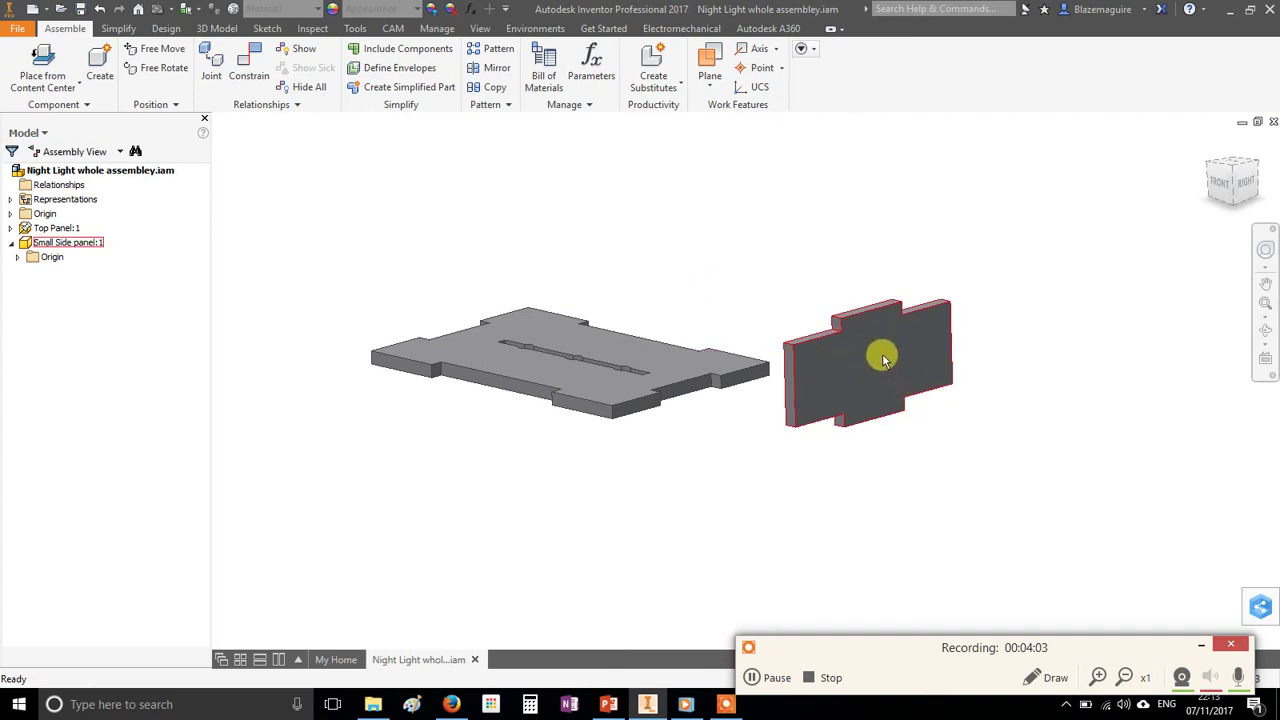
pyautogui.moveTo(897, 363)
pyautogui.mouseDown()
pyautogui.moveTo(703, 334)
pyautogui.moveTo(868, 365)
pyautogui.moveTo(905, 347)
pyautogui.mouseUp()
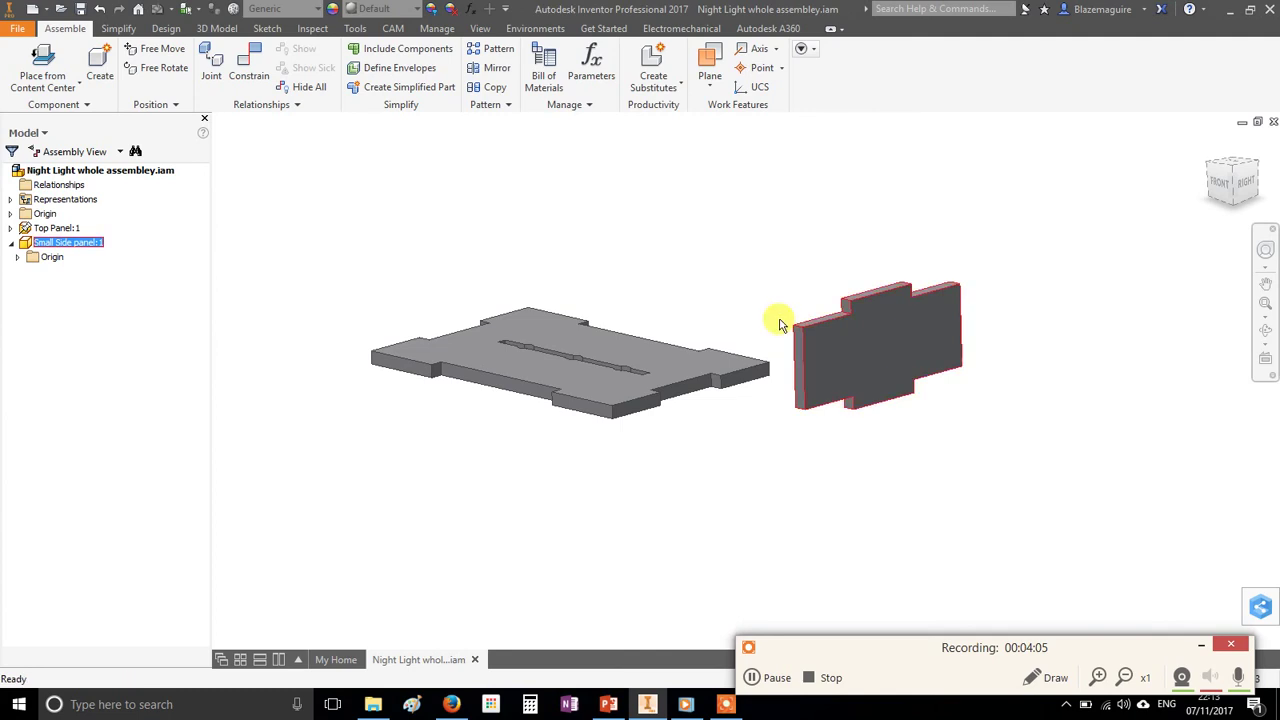
# - In Place Component, show all file types and select Small Side panel.ipt to place
pyautogui.click(79, 88)
pyautogui.click(46, 117)
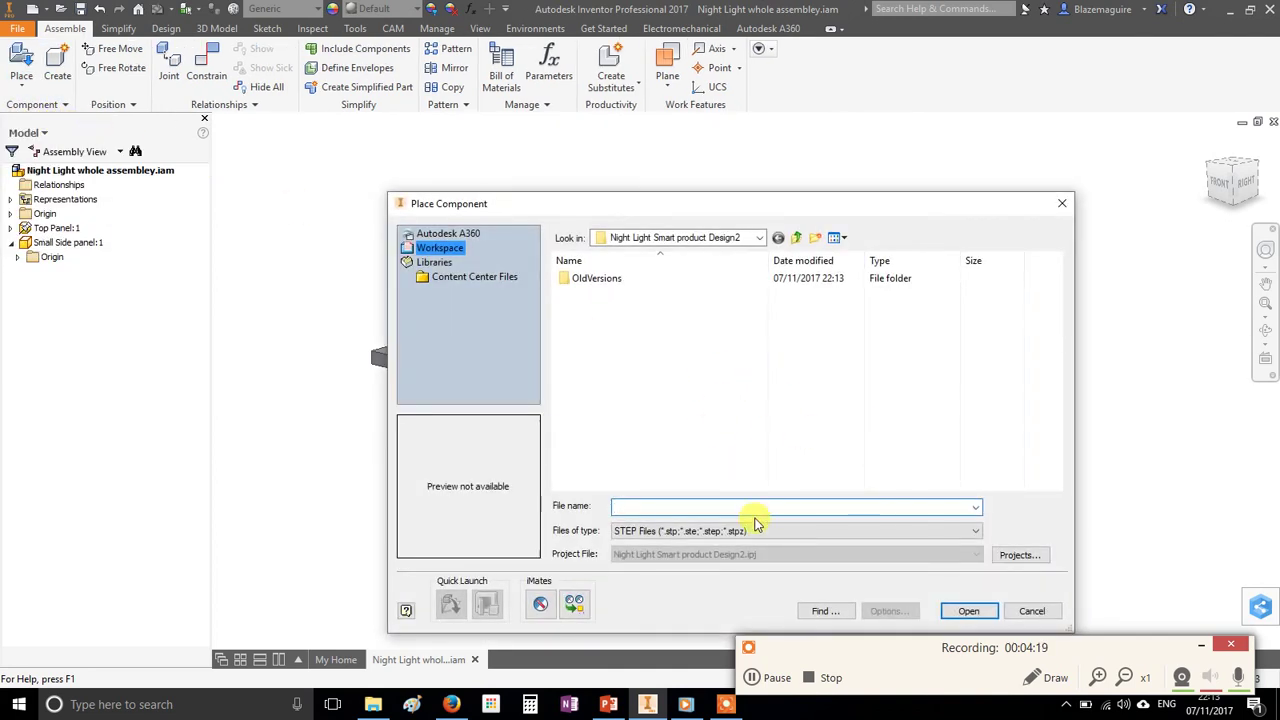
pyautogui.click(756, 530)
pyautogui.click(790, 514)
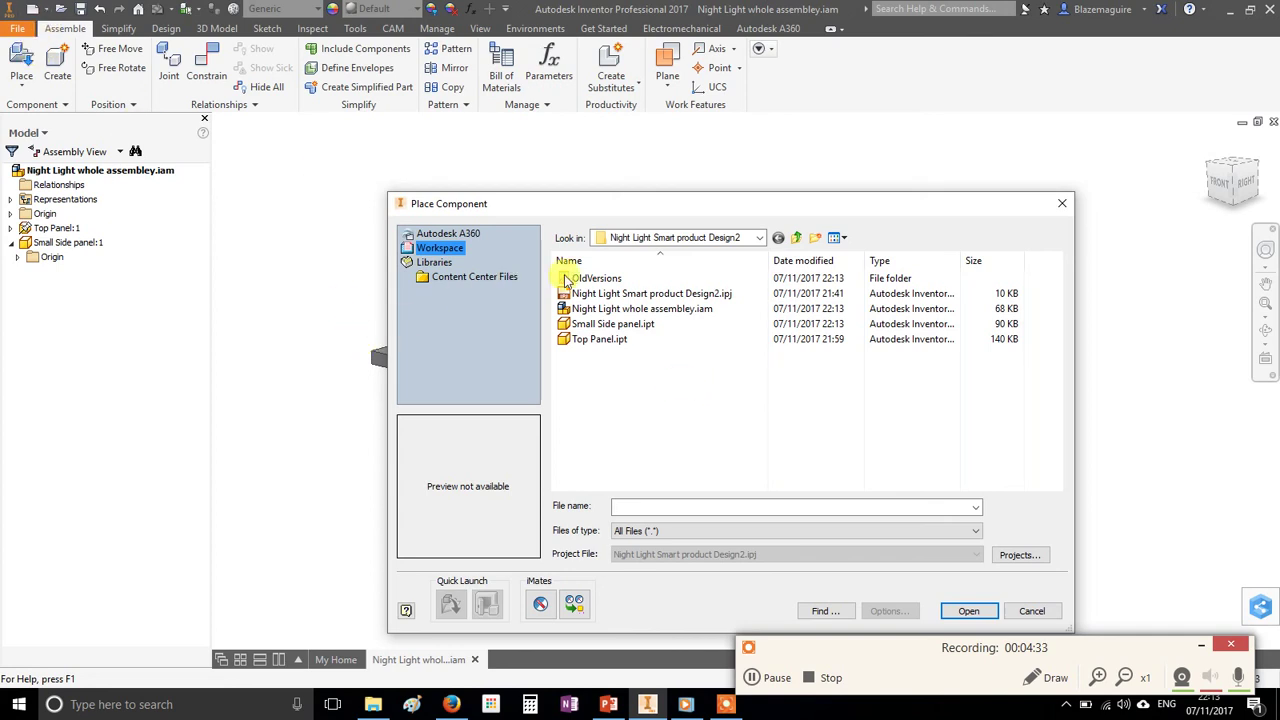
pyautogui.click(603, 344)
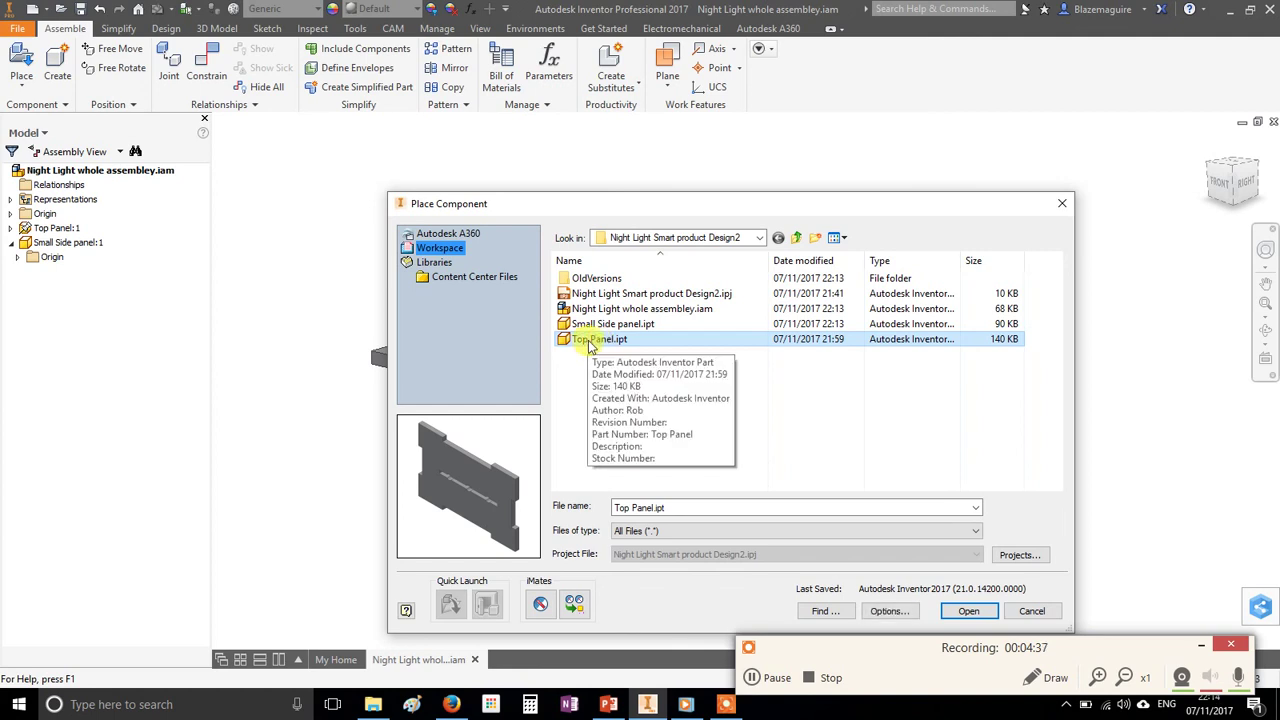
pyautogui.click(606, 326)
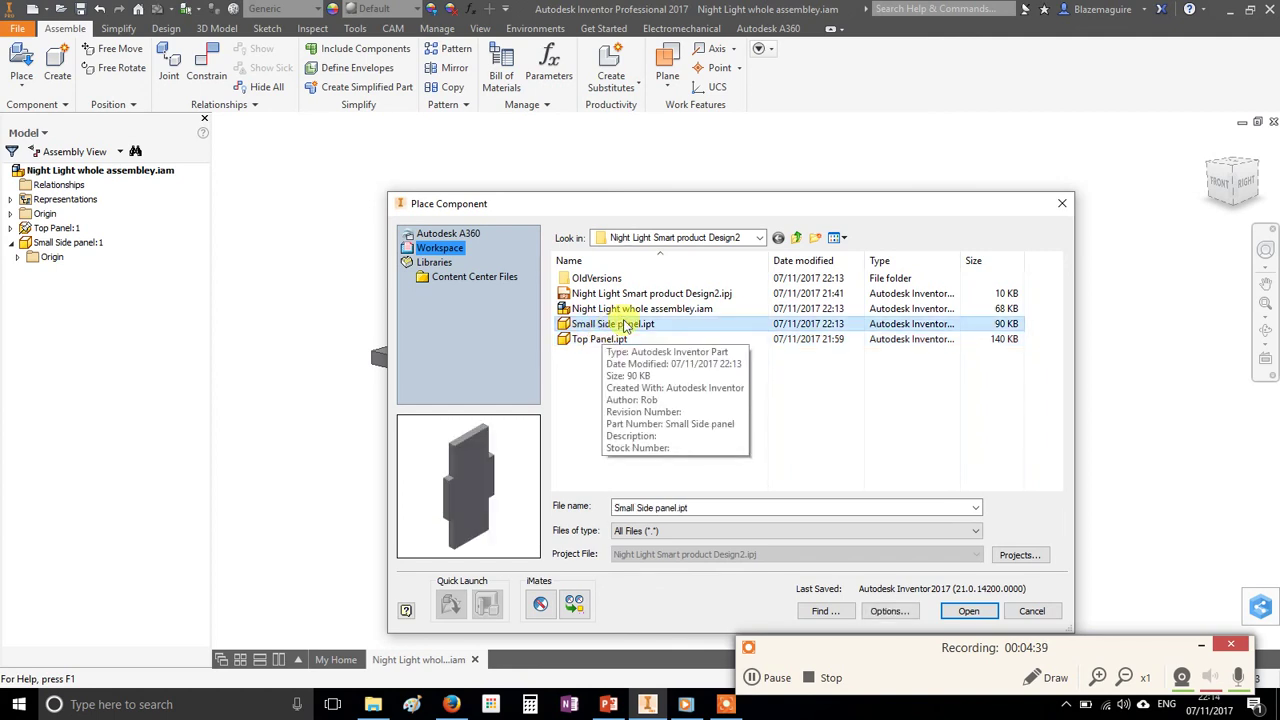
pyautogui.click(631, 310)
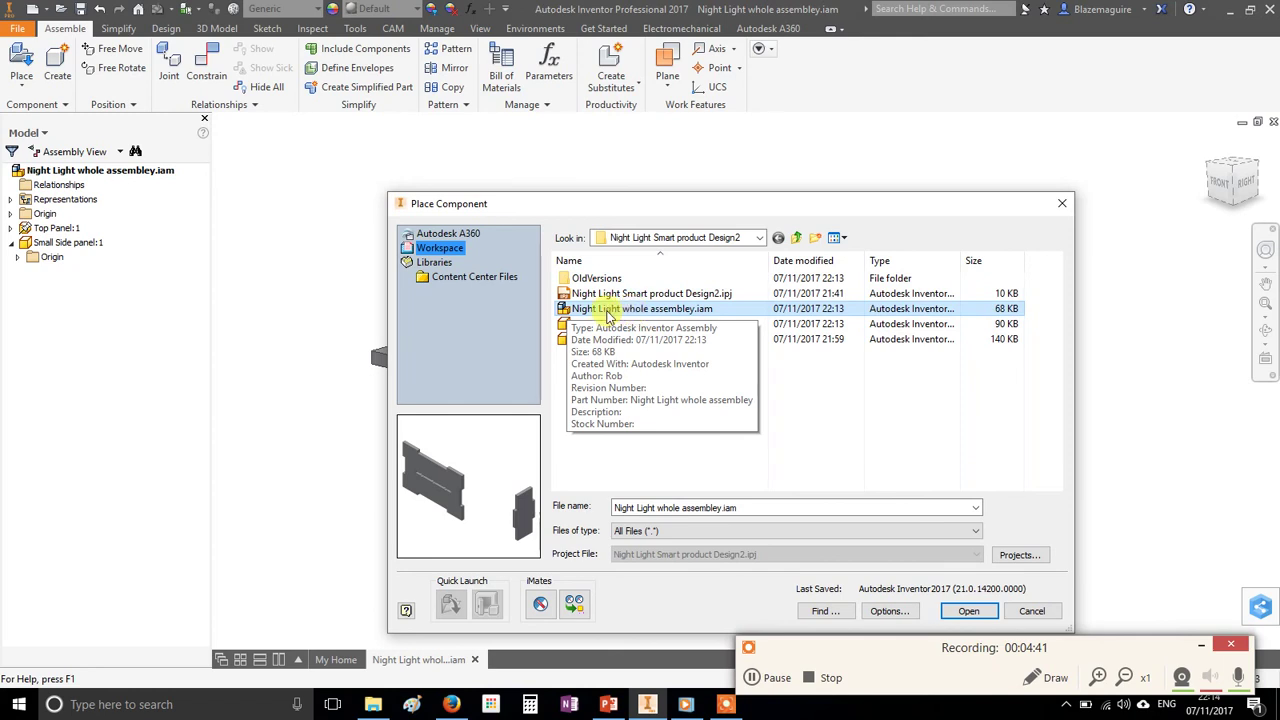
pyautogui.click(615, 327)
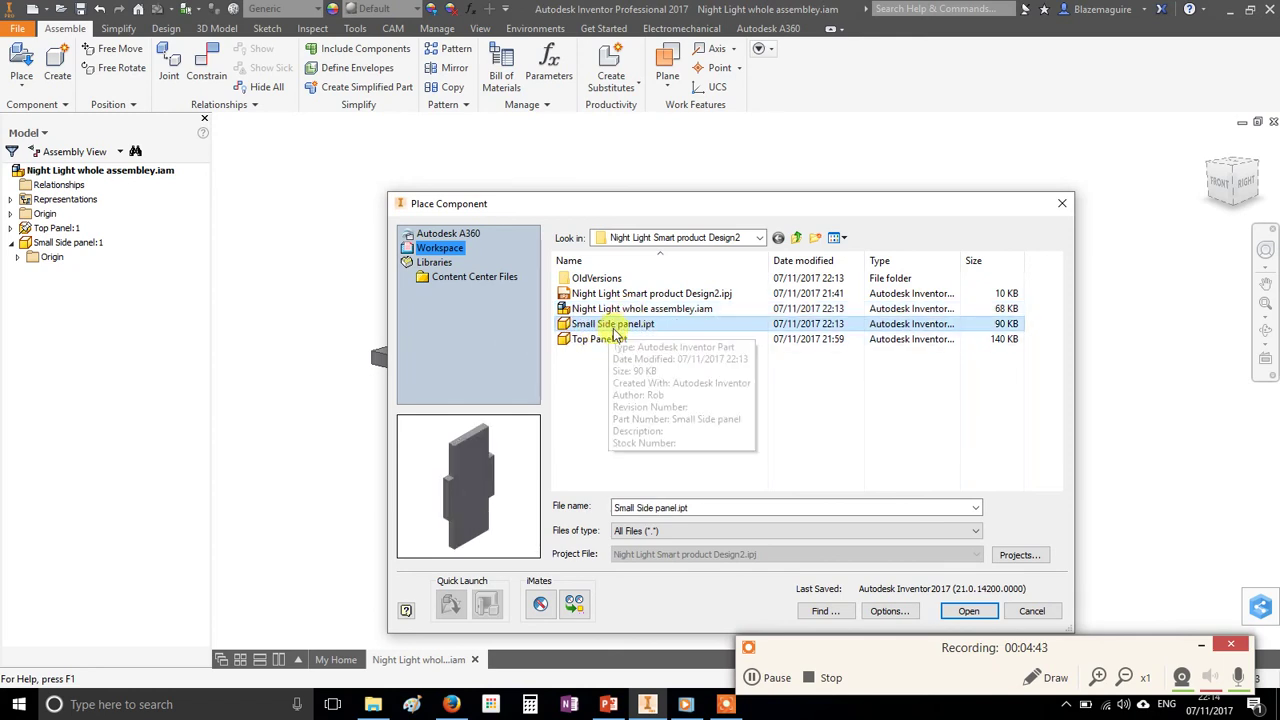
# - Place several copies of the Small Side panel into the assembly, then stop placing
pyautogui.click(968, 611)
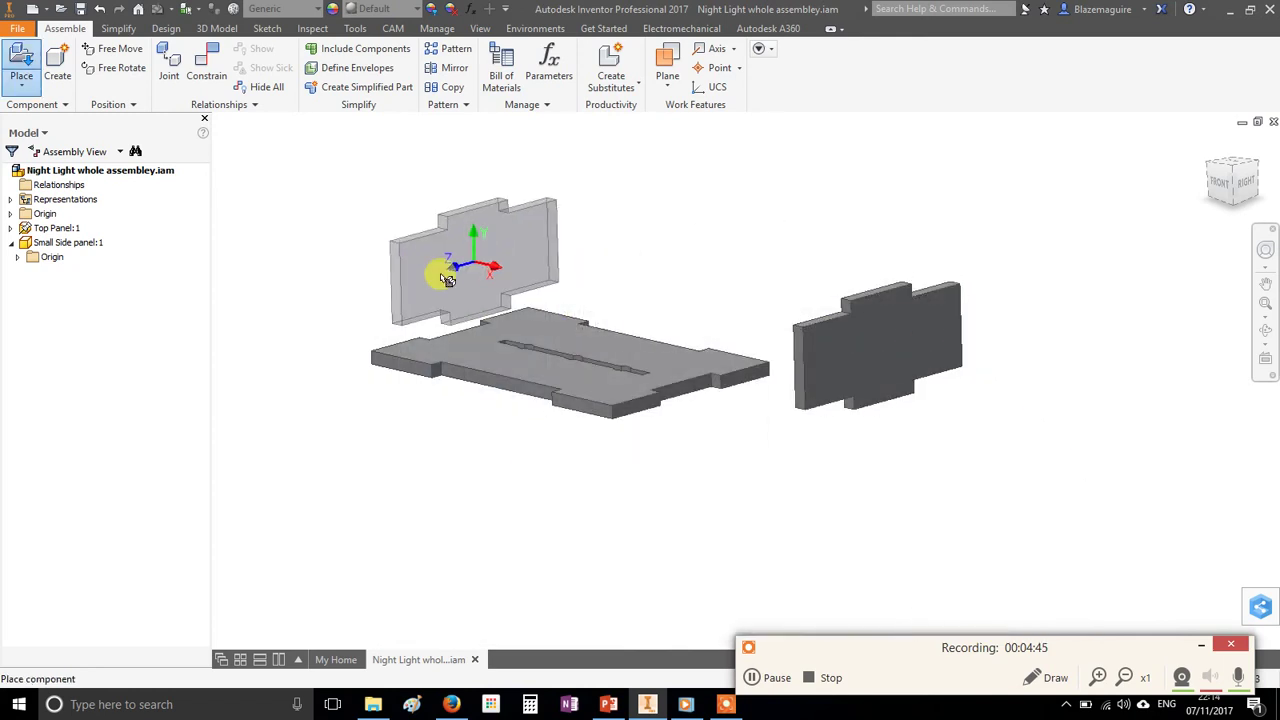
pyautogui.click(404, 262)
pyautogui.click(698, 225)
pyautogui.click(1030, 262)
pyautogui.click(1174, 486)
pyautogui.click(652, 548)
pyautogui.click(562, 508)
pyautogui.click(728, 448)
pyautogui.press('c')
pyautogui.rightClick(935, 479)
pyautogui.click(1007, 479)
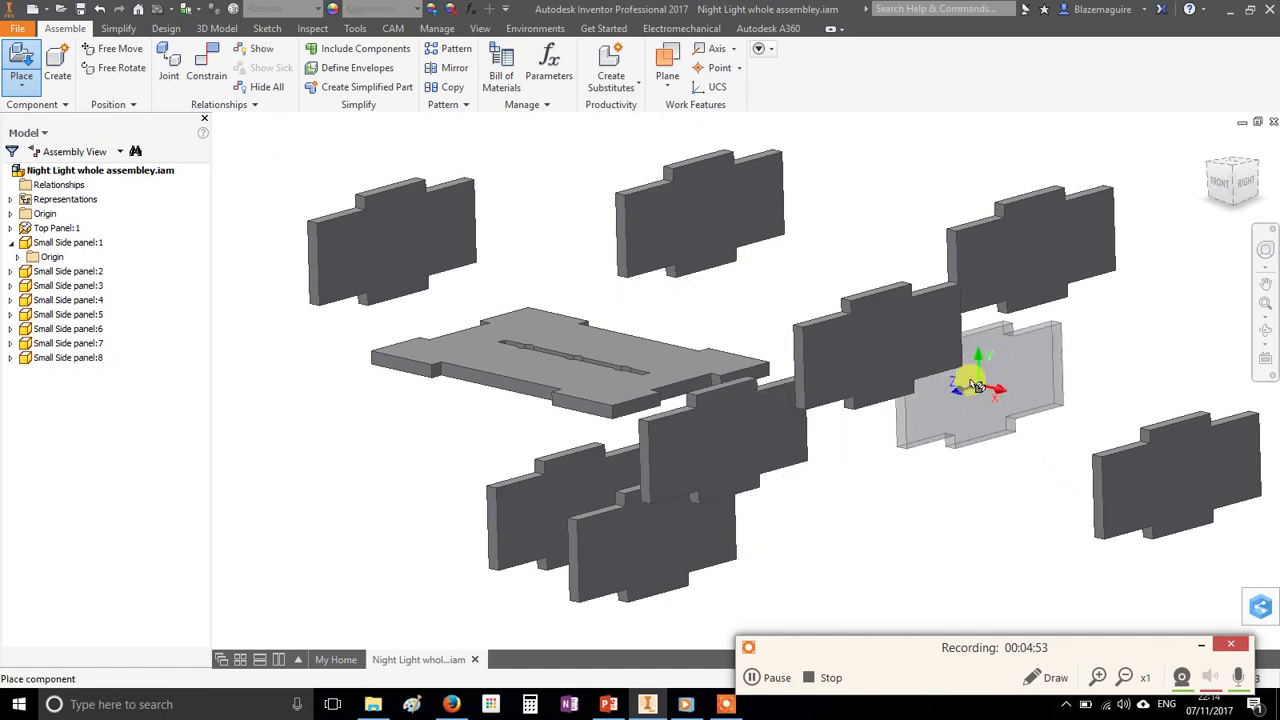
pyautogui.rightClick(905, 425)
pyautogui.press('Escape')
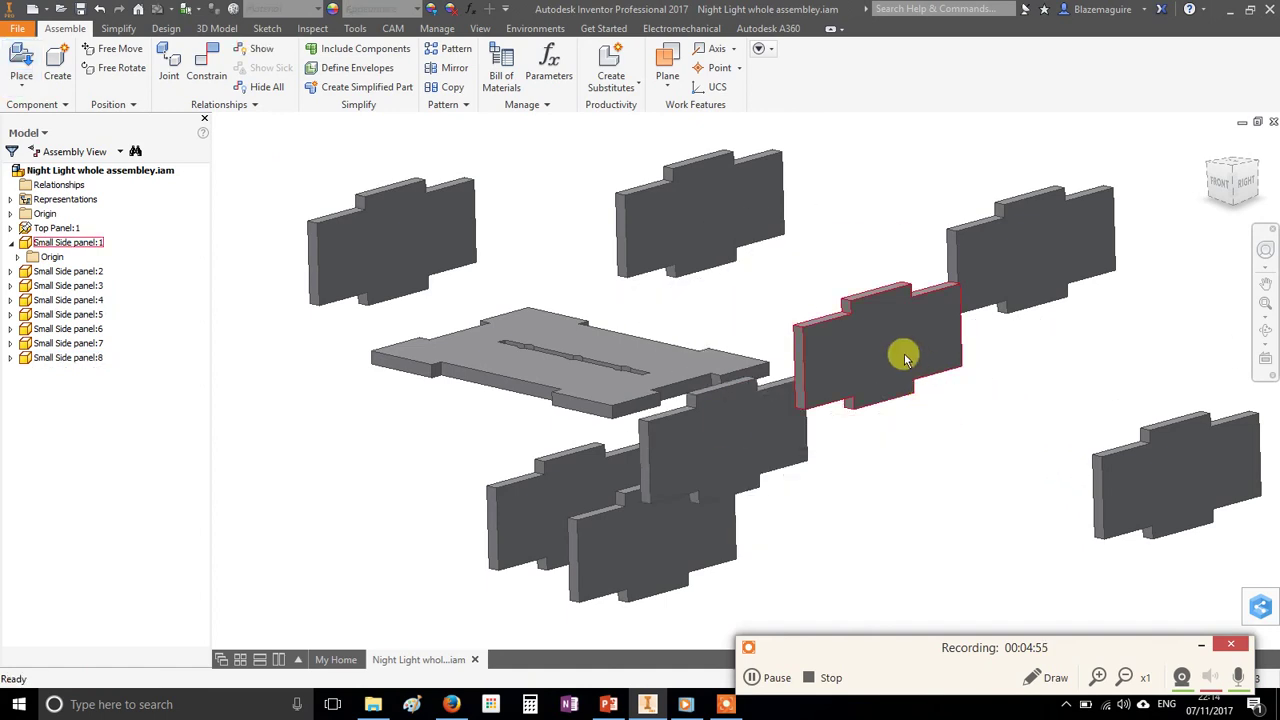
# - Delete the five surplus Small Side panel copies
pyautogui.click(885, 320)
pyautogui.press('Delete')
pyautogui.press('Delete')
pyautogui.click(1029, 263)
pyautogui.press('Delete')
pyautogui.click(1131, 460)
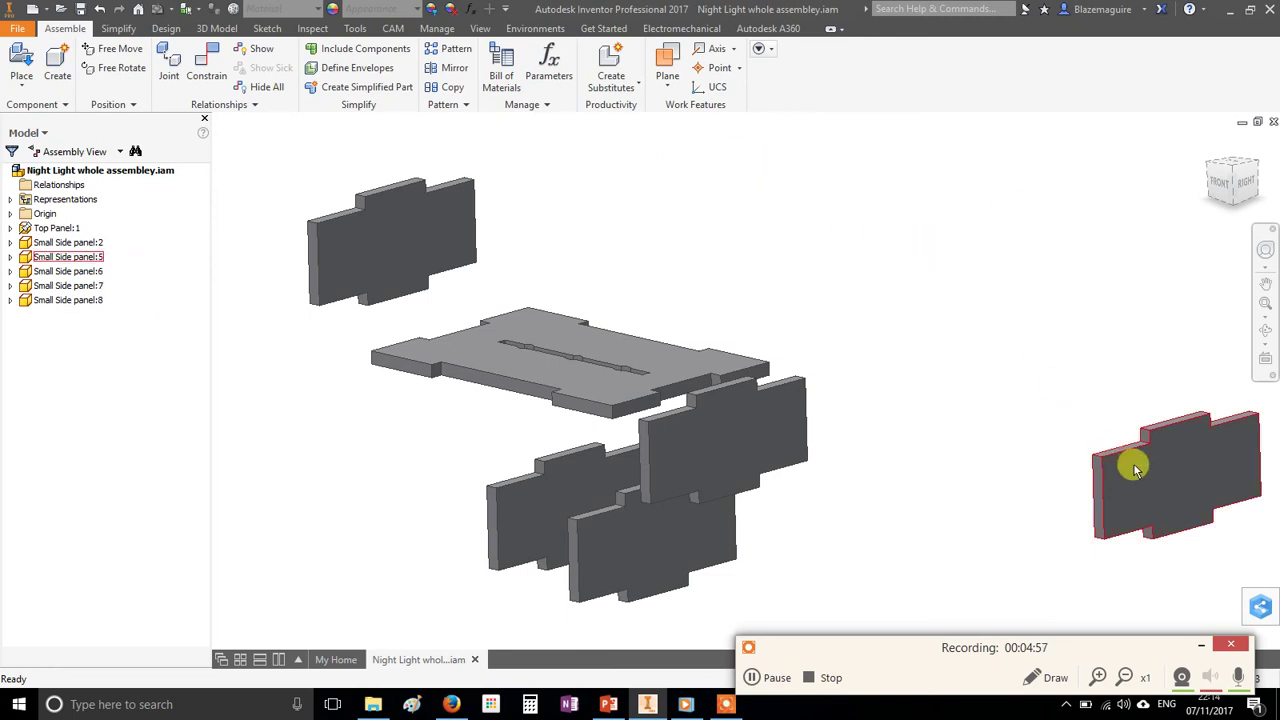
pyautogui.press('Delete')
pyautogui.click(640, 537)
pyautogui.press('Delete')
pyautogui.click(543, 512)
pyautogui.press('Delete')
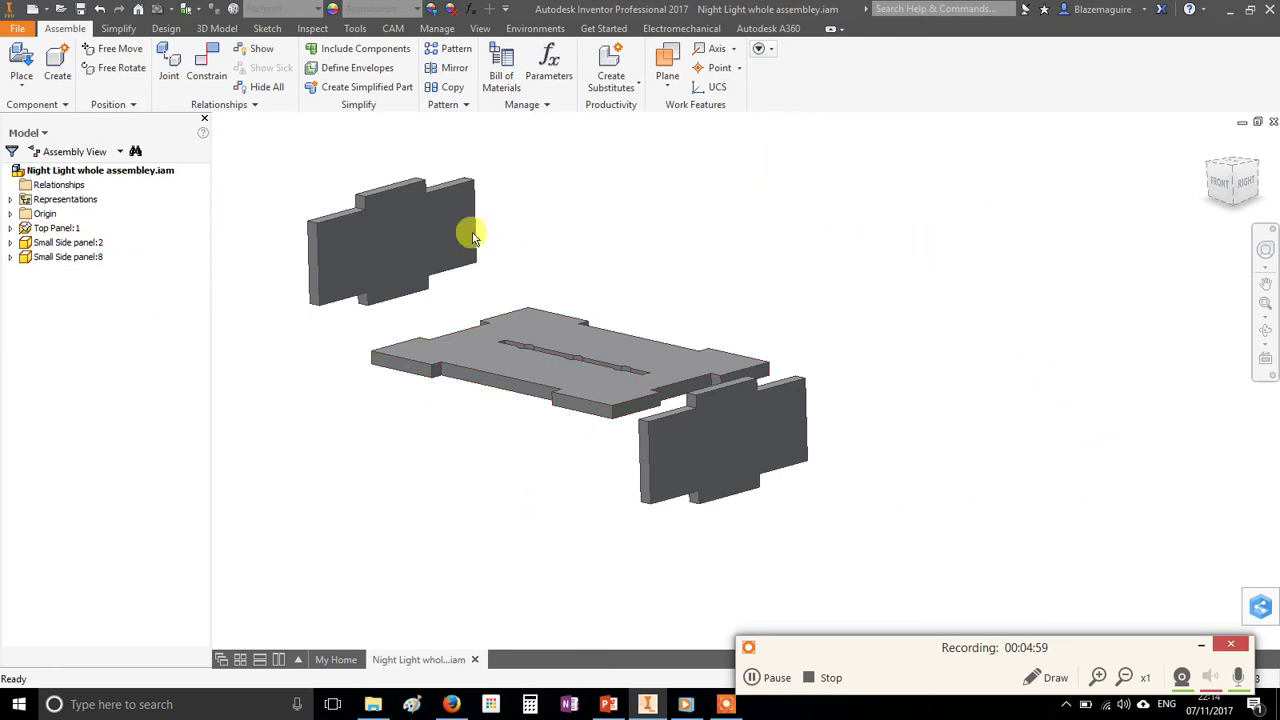
# - Drag the two remaining side panels, :2 and :8, apart to either side
pyautogui.moveTo(432, 228); pyautogui.dragTo(880, 252)
pyautogui.moveTo(786, 447); pyautogui.dragTo(479, 259)
pyautogui.moveTo(851, 289); pyautogui.dragTo(791, 299)
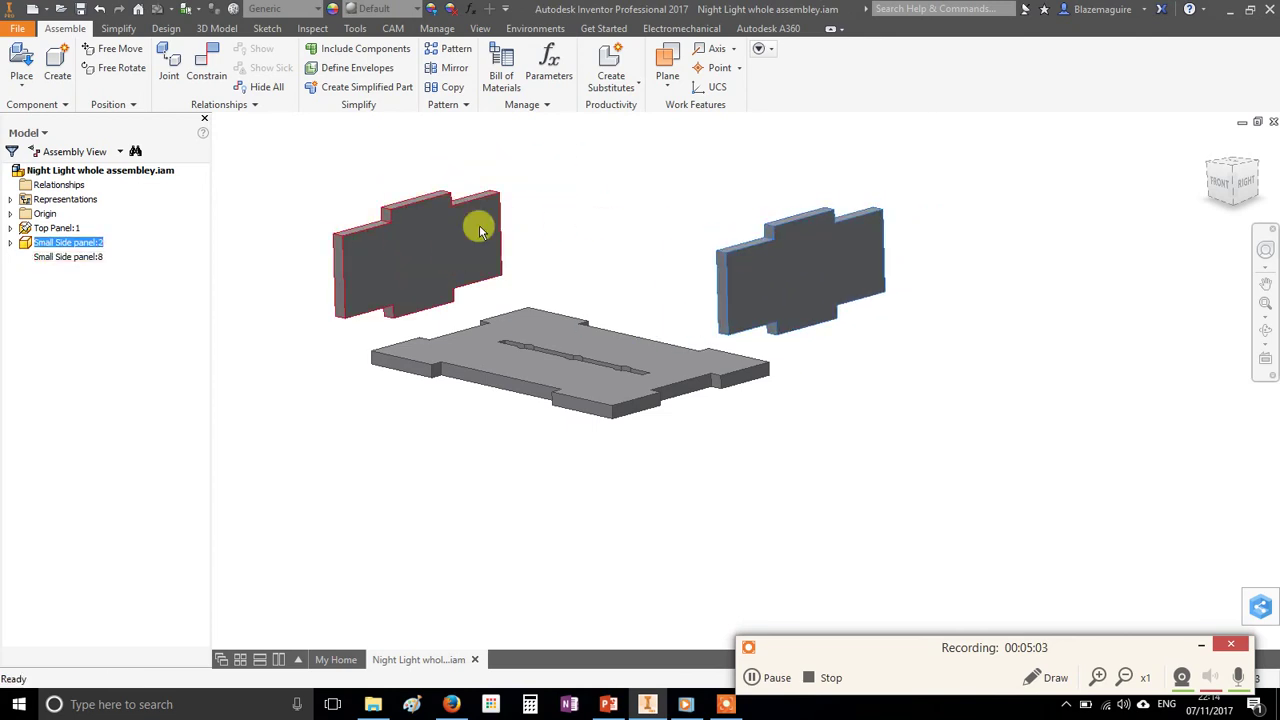
pyautogui.doubleClick(818, 275)
pyautogui.click(31, 75)
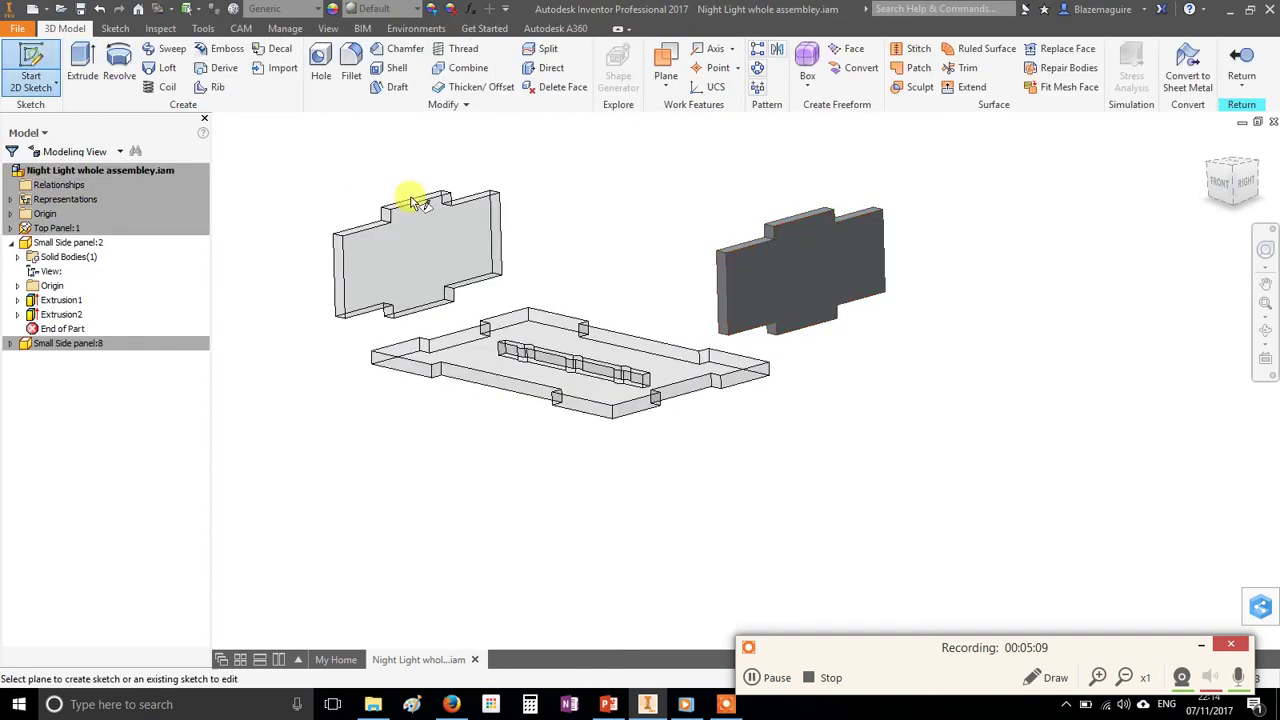
pyautogui.click(789, 270)
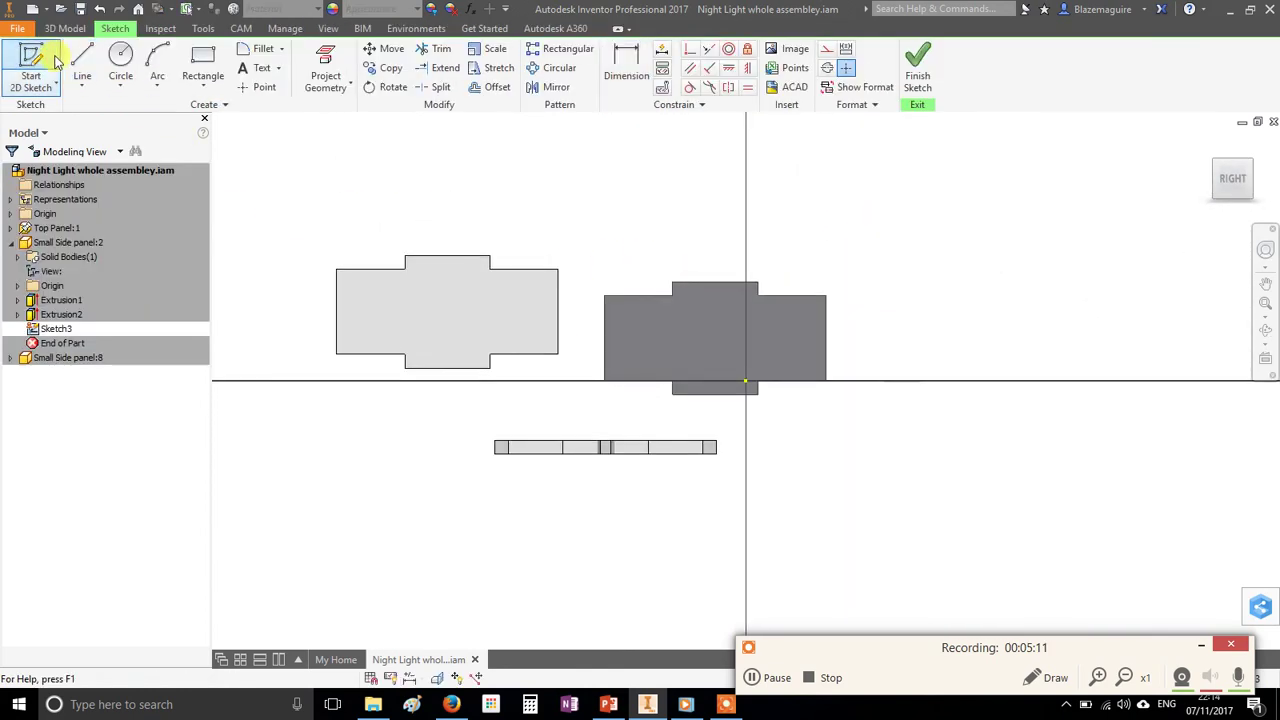
pyautogui.click(121, 70)
pyautogui.click(668, 342)
pyautogui.click(697, 337)
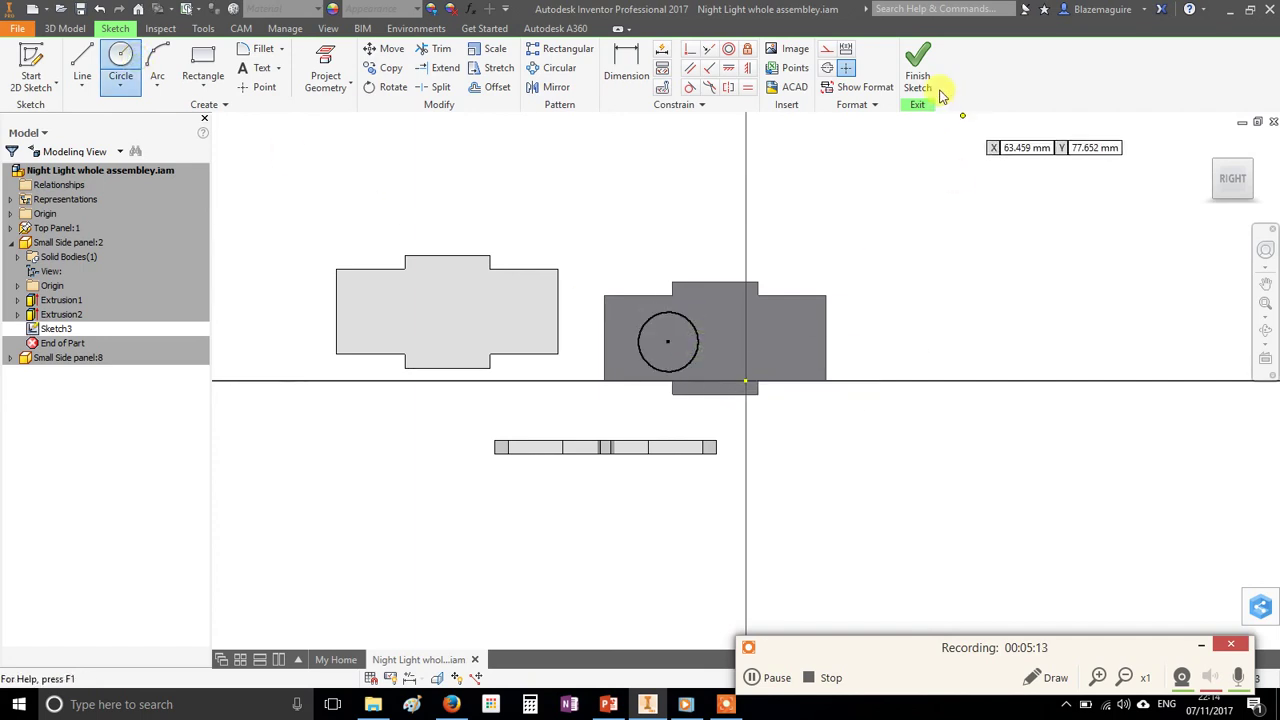
pyautogui.click(918, 68)
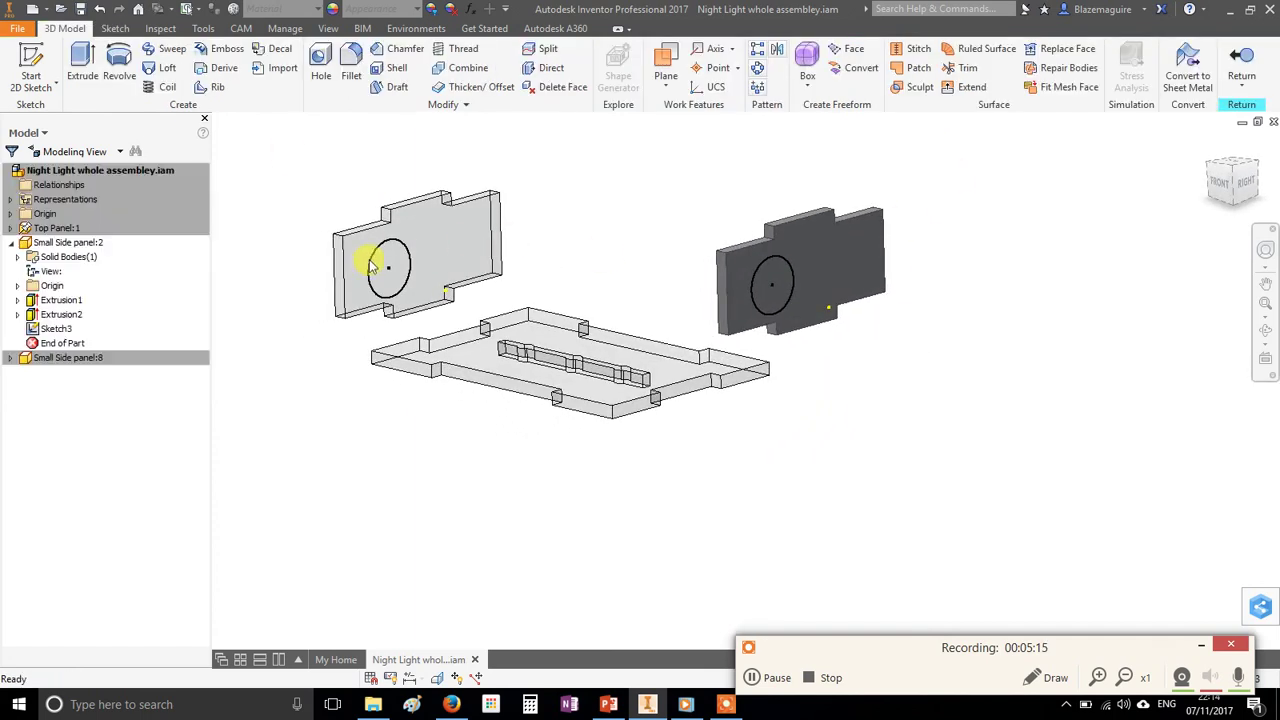
pyautogui.click(82, 68)
pyautogui.click(242, 229)
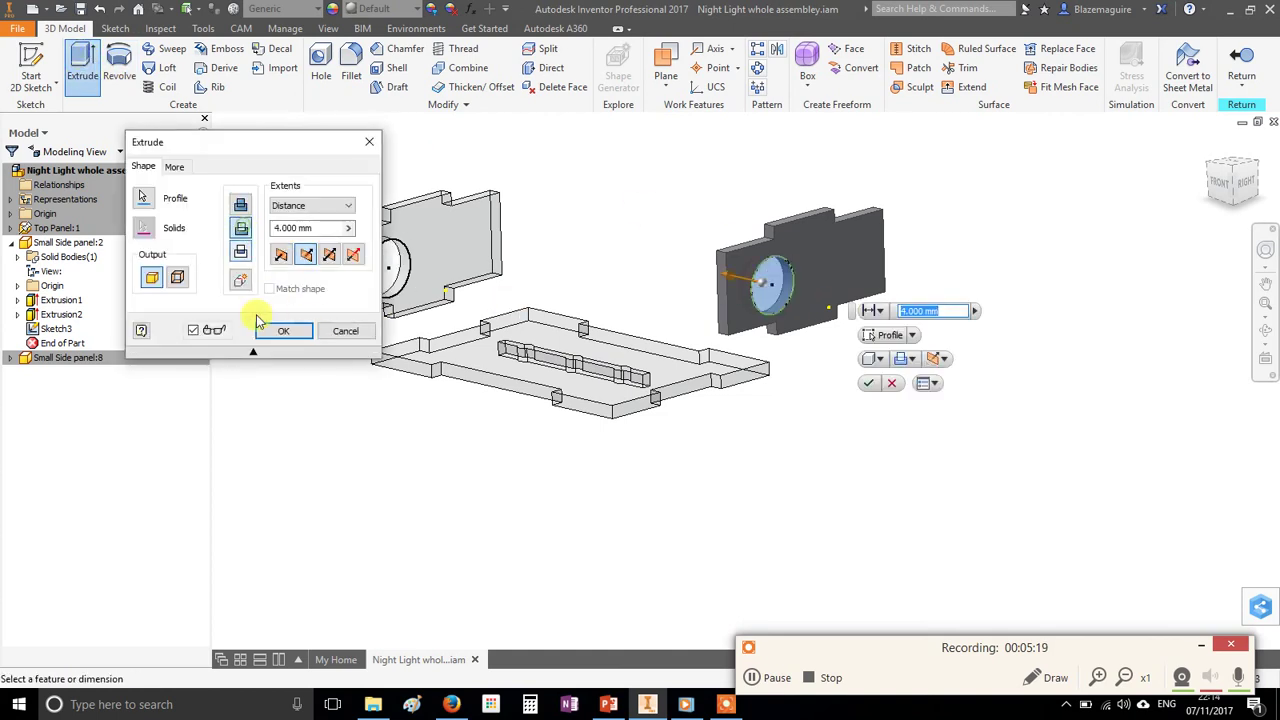
pyautogui.click(278, 331)
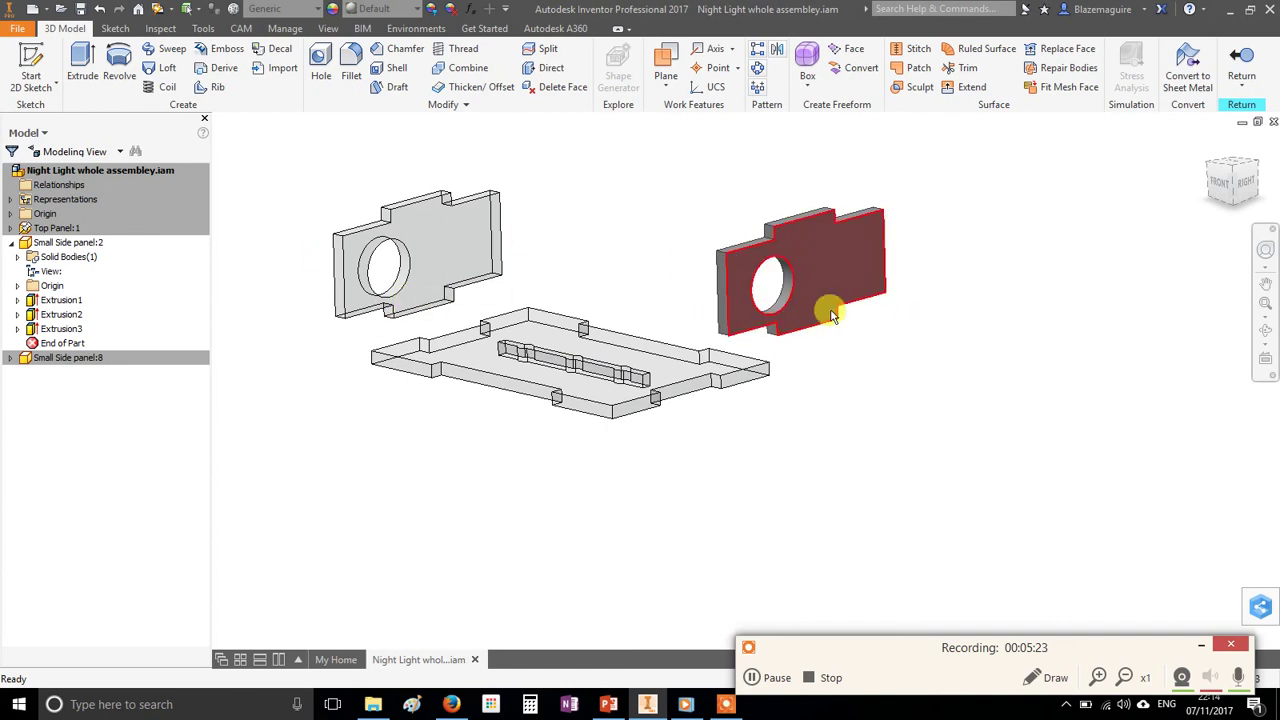
pyautogui.hotkey('ctrl', 'z')
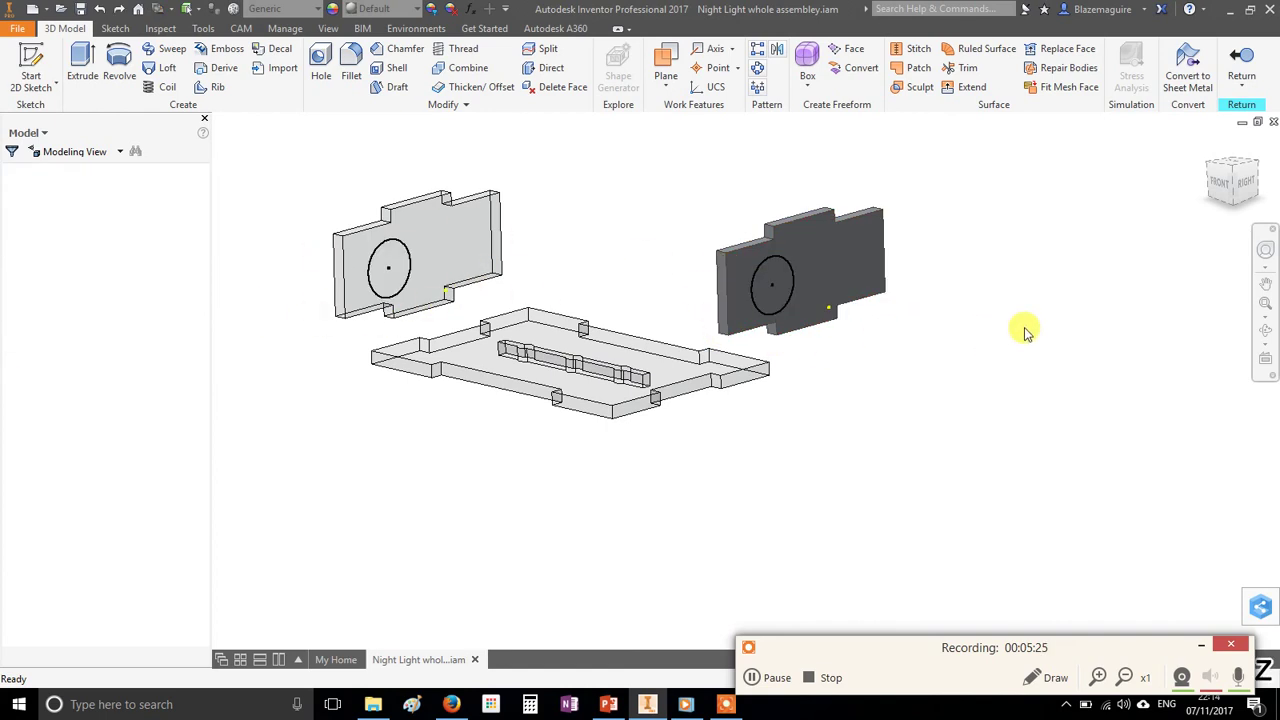
pyautogui.hotkey('ctrl', 'z')
pyautogui.hotkey('ctrl', 'z')
pyautogui.hotkey('ctrl', 'z')
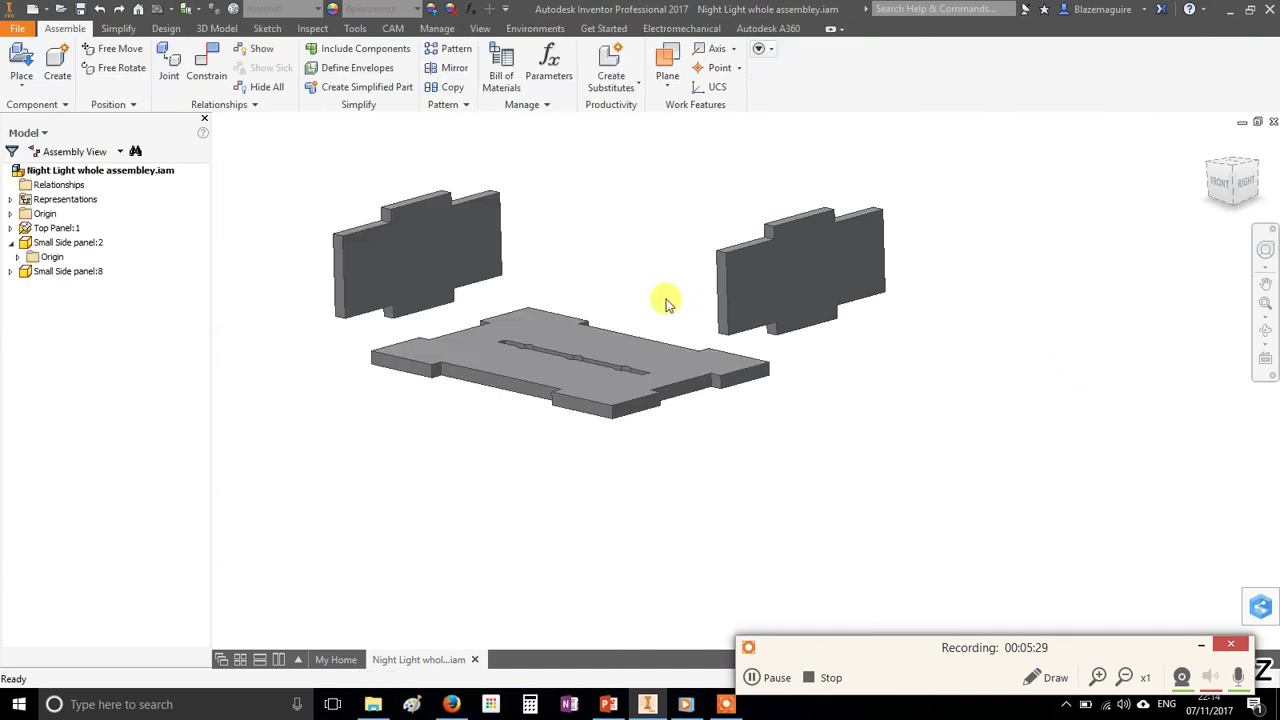
pyautogui.click(833, 305)
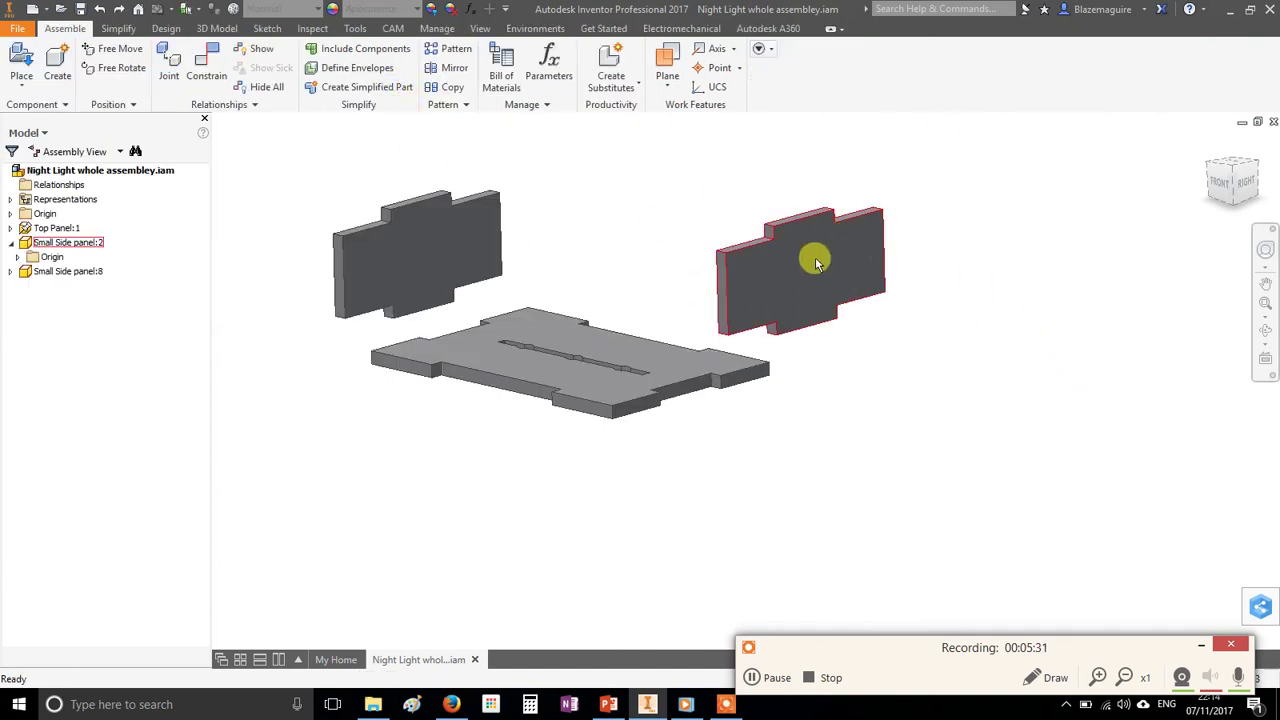
# - Undo the last change and delete the left side panel :8
pyautogui.click(955, 363)
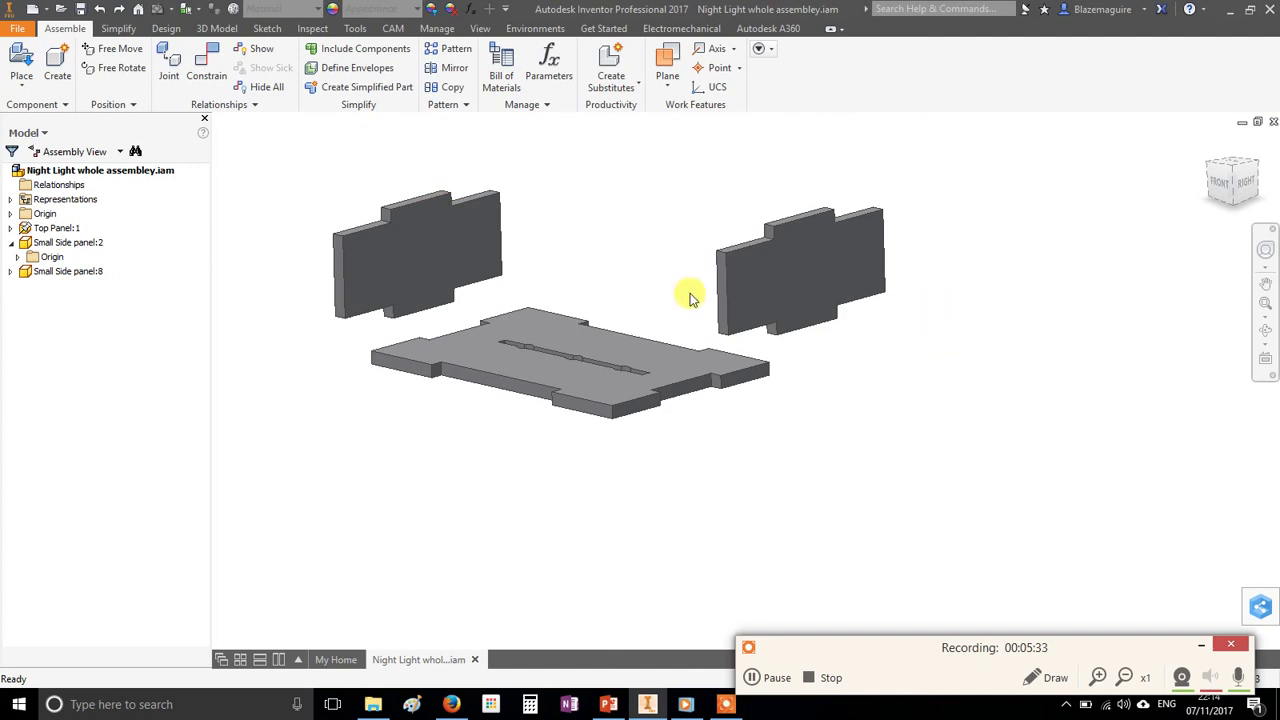
pyautogui.hotkey('ctrl', 'z')
pyautogui.click(453, 252)
pyautogui.press('Delete')
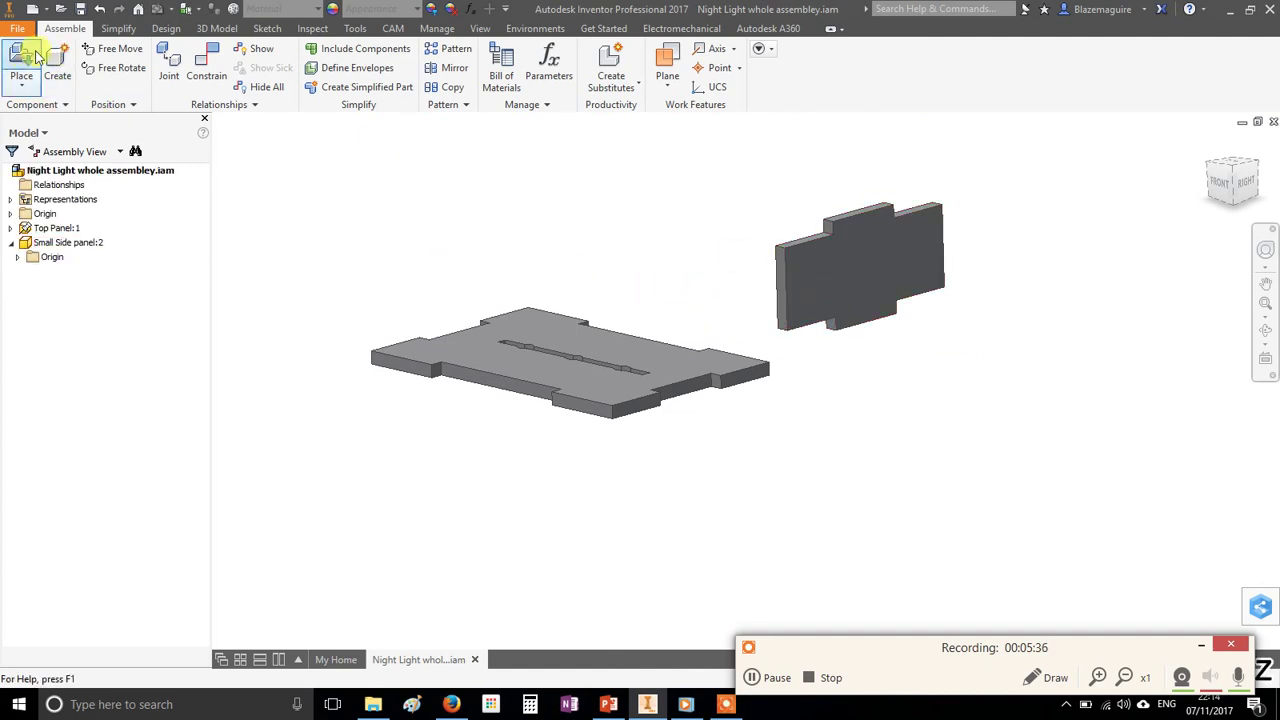
# - Copy Small Side panel:2, paste it as panel :3, and move it upper left
pyautogui.click(858, 247)
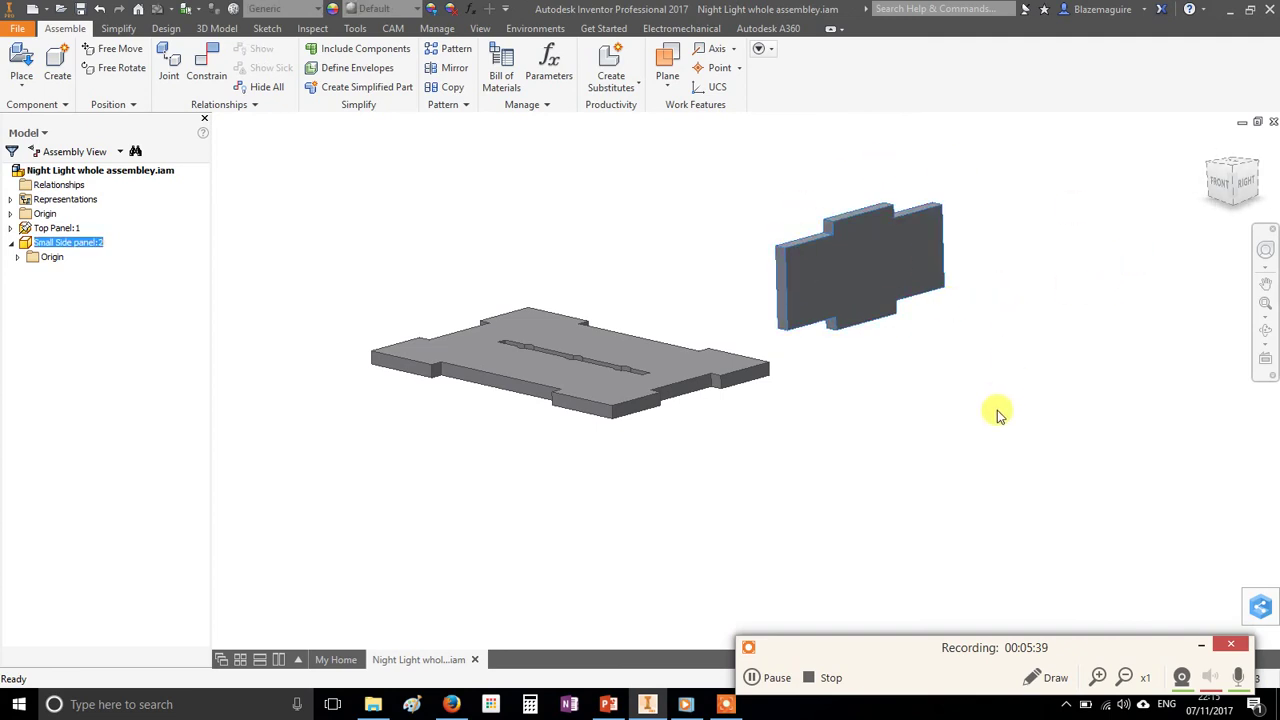
pyautogui.rightClick(845, 270)
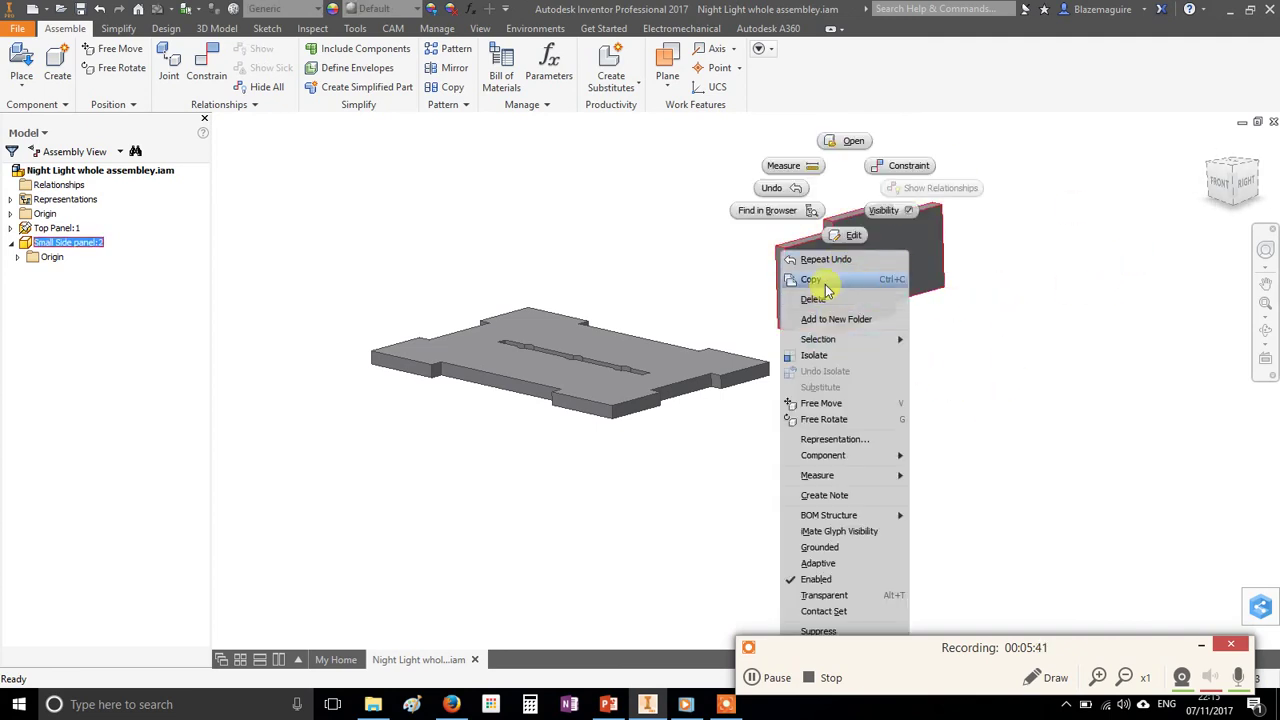
pyautogui.click(812, 280)
pyautogui.click(578, 193)
pyautogui.rightClick(509, 193)
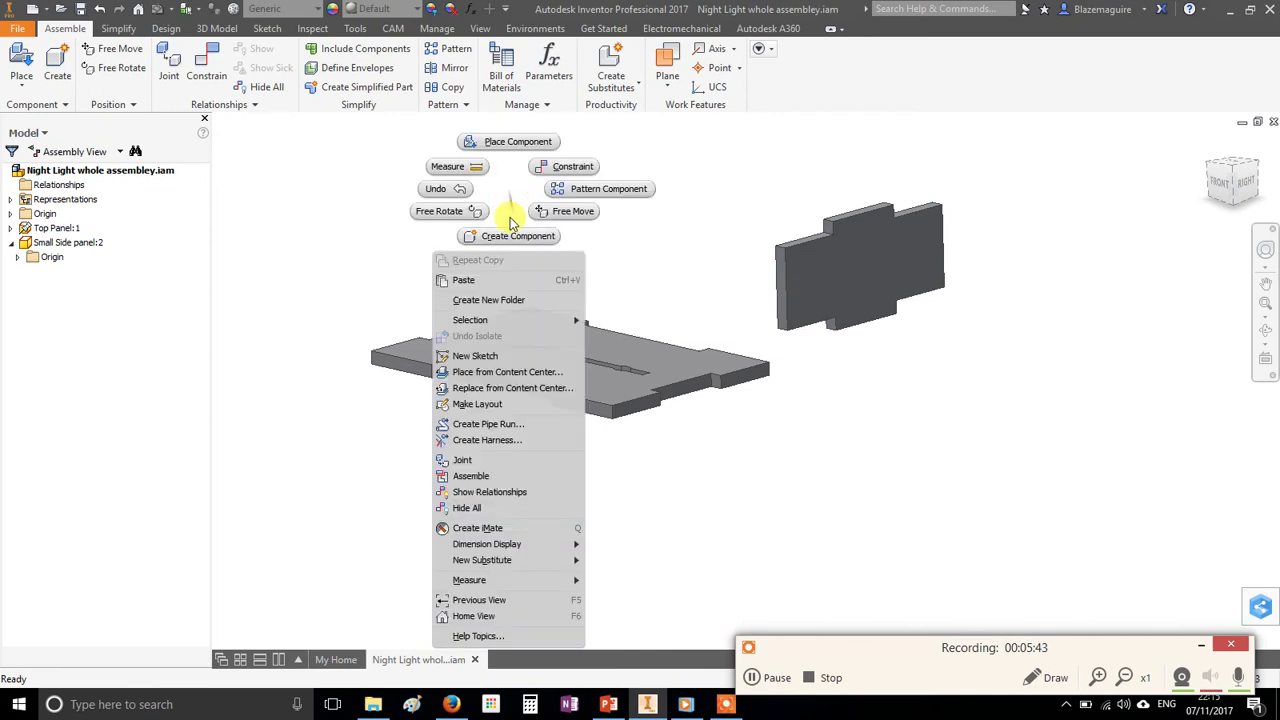
pyautogui.click(478, 283)
pyautogui.click(794, 251)
pyautogui.press('Escape')
pyautogui.moveTo(812, 278); pyautogui.dragTo(632, 172)
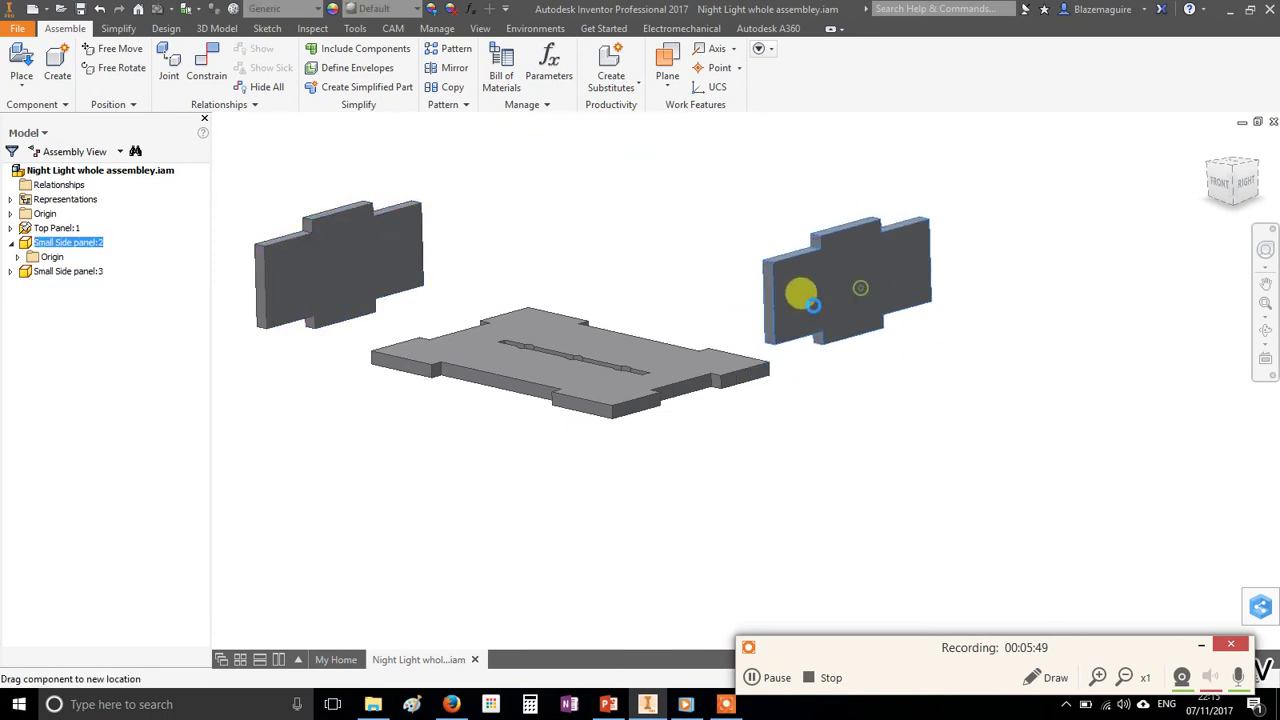
# - Drag both side panels to new positions around Top Panel:1
pyautogui.moveTo(389, 254); pyautogui.dragTo(606, 230)
pyautogui.moveTo(850, 267); pyautogui.dragTo(877, 280)
pyautogui.moveTo(617, 222); pyautogui.dragTo(537, 209)
pyautogui.moveTo(830, 270); pyautogui.dragTo(705, 265)
pyautogui.keyDown('shift'); pyautogui.moveTo(641, 476); pyautogui.dragTo(766, 503, button='middle'); pyautogui.keyUp('shift')
pyautogui.moveTo(666, 283); pyautogui.dragTo(676, 384)
pyautogui.keyDown('shift'); pyautogui.moveTo(718, 470); pyautogui.dragTo(890, 422, button='middle'); pyautogui.keyUp('shift')
# - Reposition Small Side panel:2 and the other panel, then view the top panel from above
pyautogui.moveTo(514, 289); pyautogui.dragTo(397, 306)
pyautogui.keyDown('shift'); pyautogui.moveTo(445, 407); pyautogui.dragTo(514, 403, button='middle'); pyautogui.keyUp('shift')
pyautogui.moveTo(514, 403); pyautogui.dragTo(686, 349)
pyautogui.moveTo(345, 250); pyautogui.dragTo(463, 209)
pyautogui.moveTo(800, 360); pyautogui.dragTo(807, 408)
pyautogui.click(471, 471)
pyautogui.keyDown('shift'); pyautogui.moveTo(679, 449); pyautogui.dragTo(665, 520, button='middle'); pyautogui.keyUp('shift')
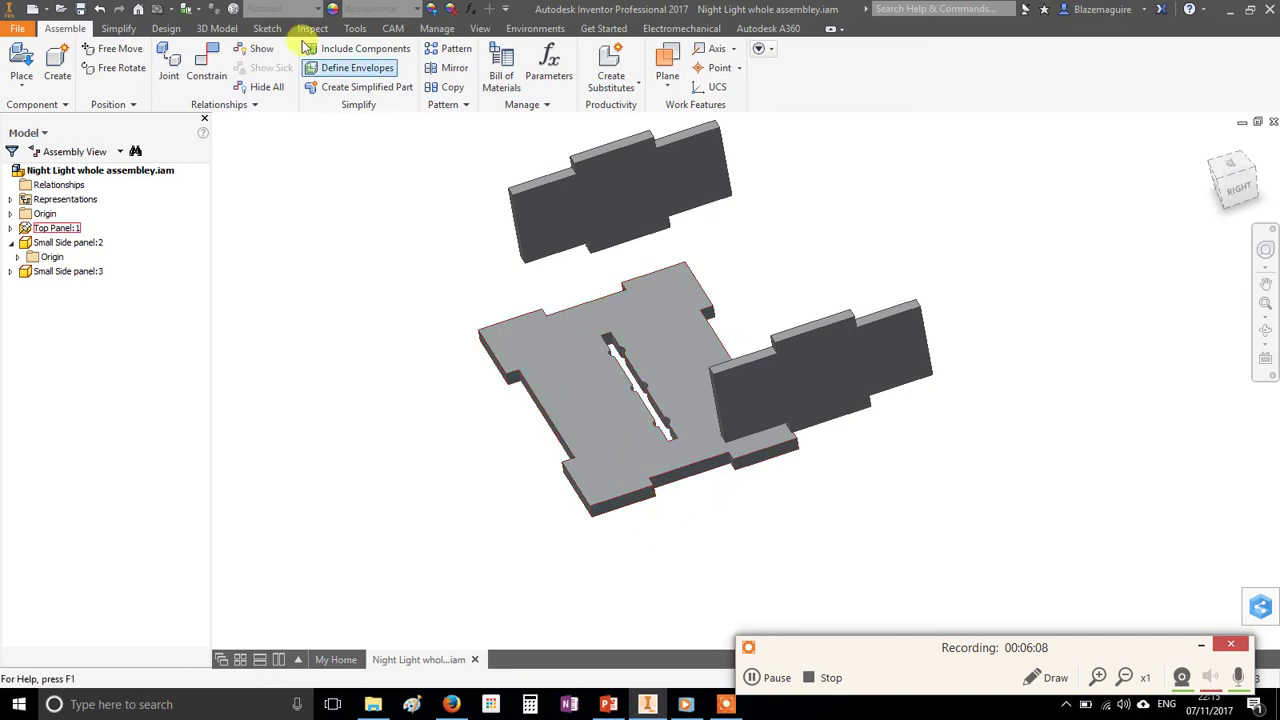
pyautogui.click(205, 65)
pyautogui.click(208, 62)
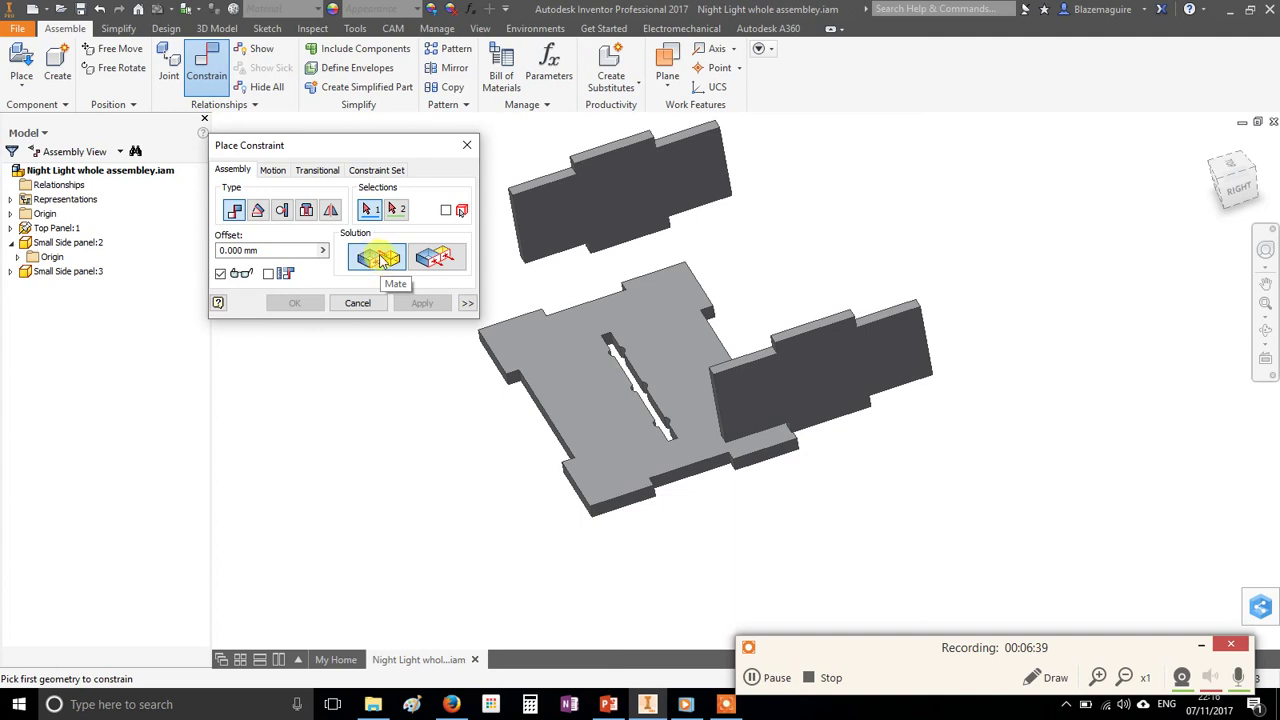
pyautogui.click(582, 359)
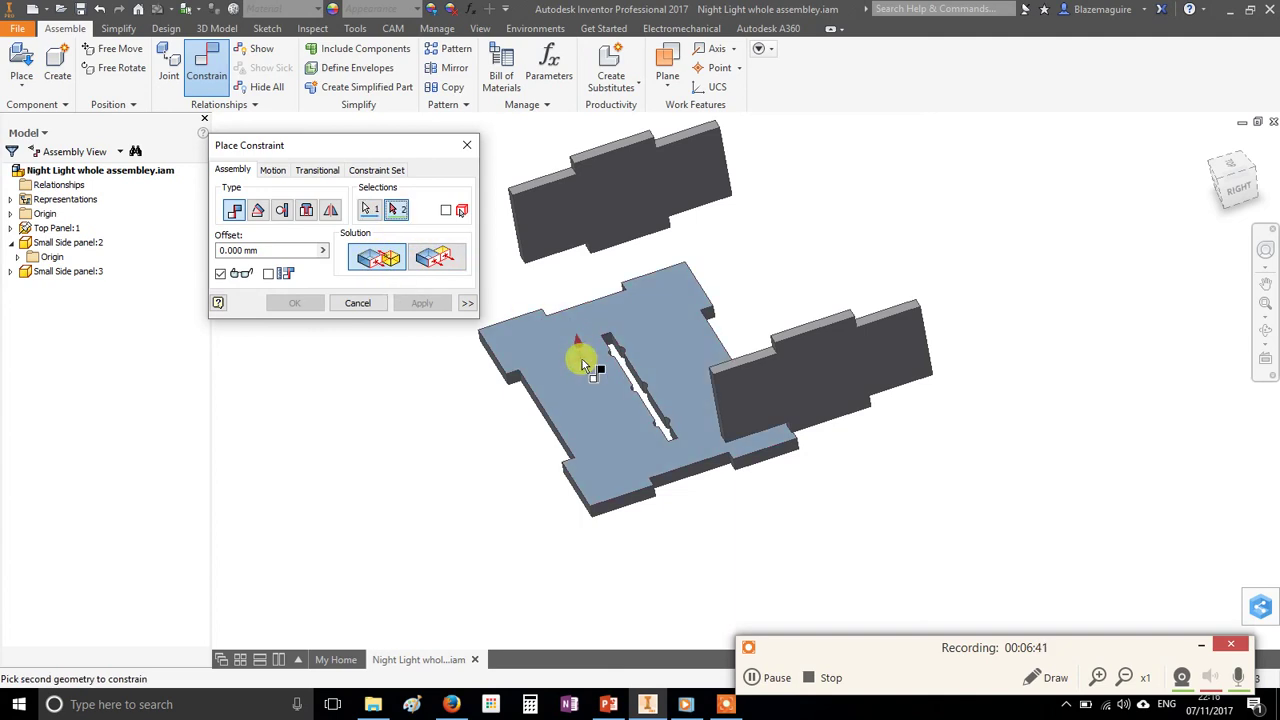
pyautogui.click(571, 216)
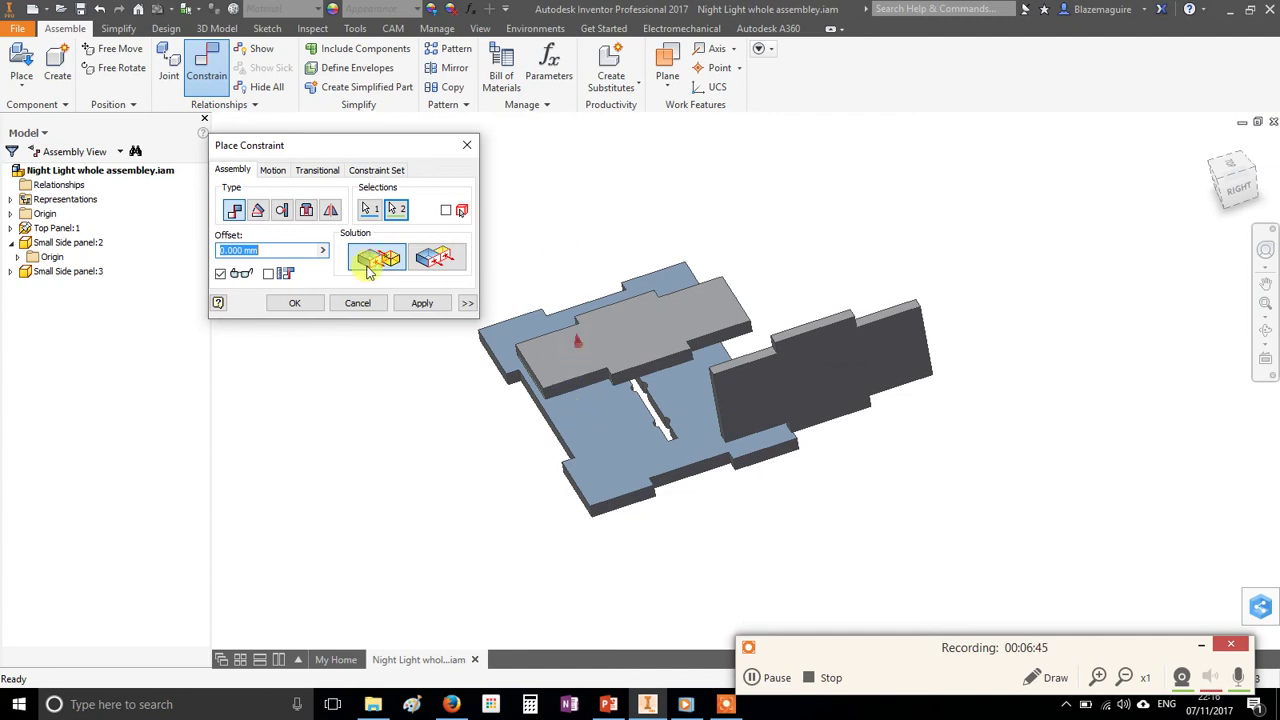
# - Set up a Flush constraint between a side-panel end face and a Top Panel edge face
pyautogui.click(360, 303)
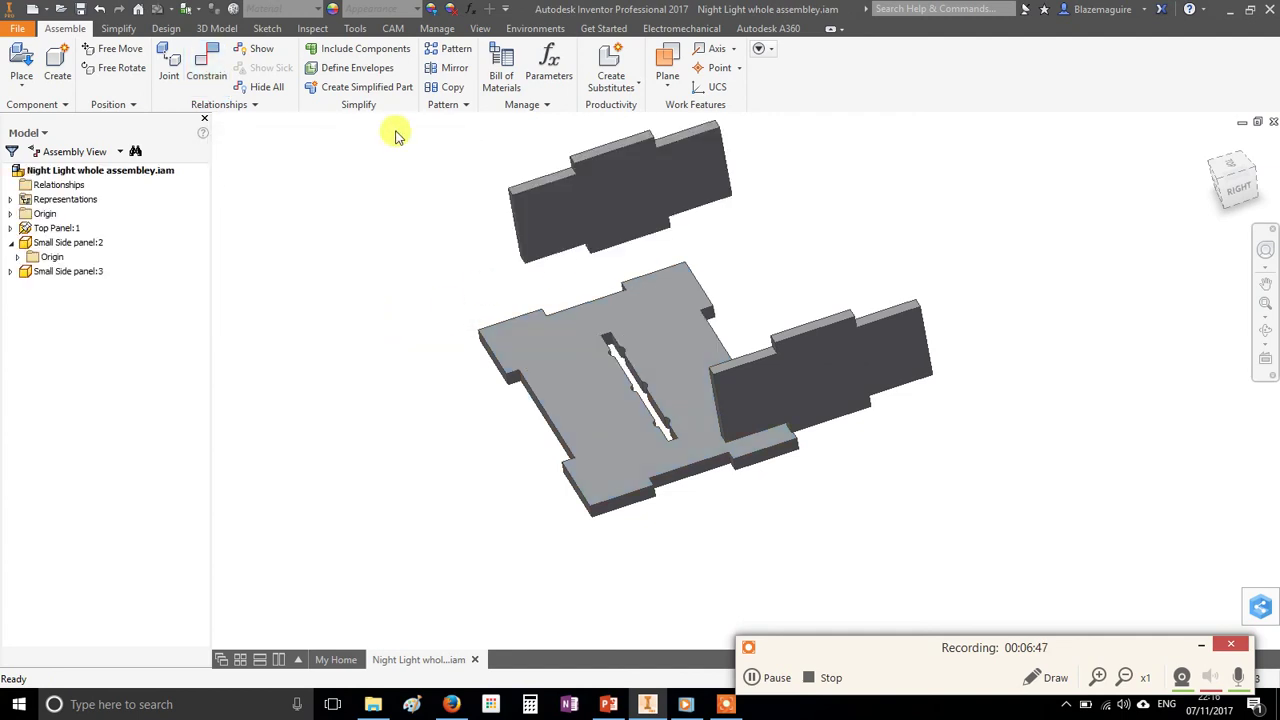
pyautogui.click(203, 62)
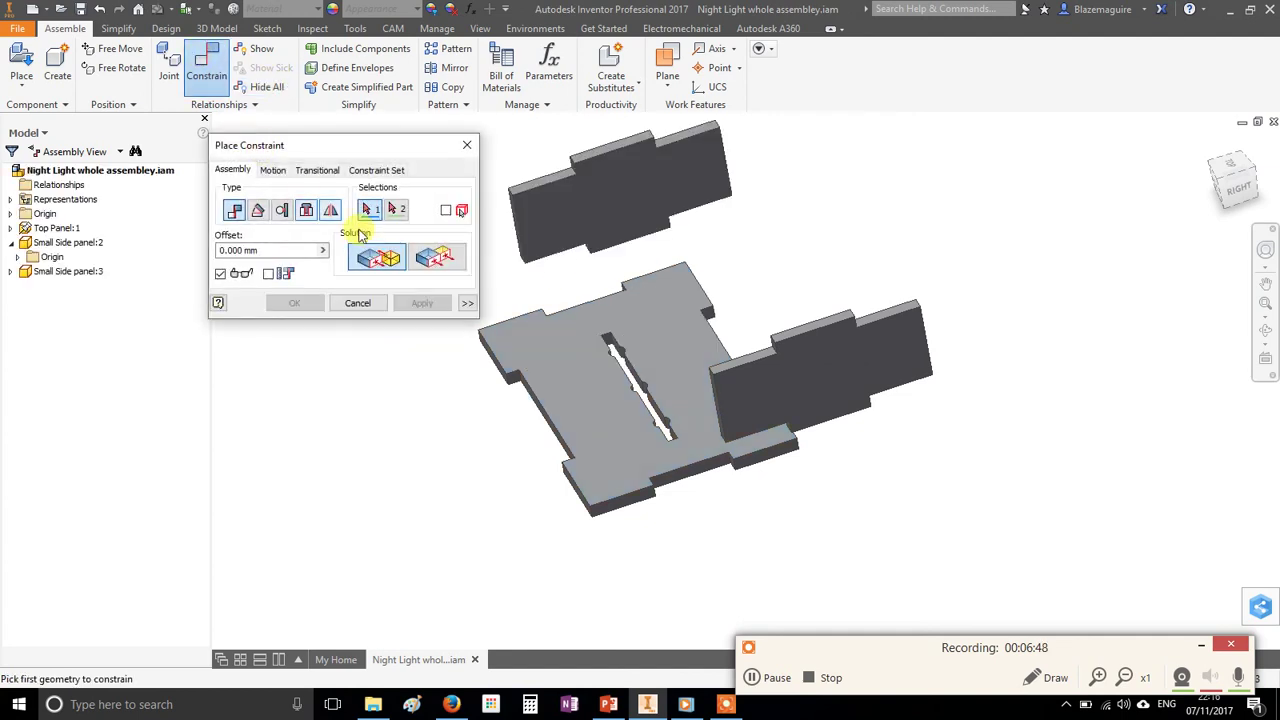
pyautogui.click(446, 265)
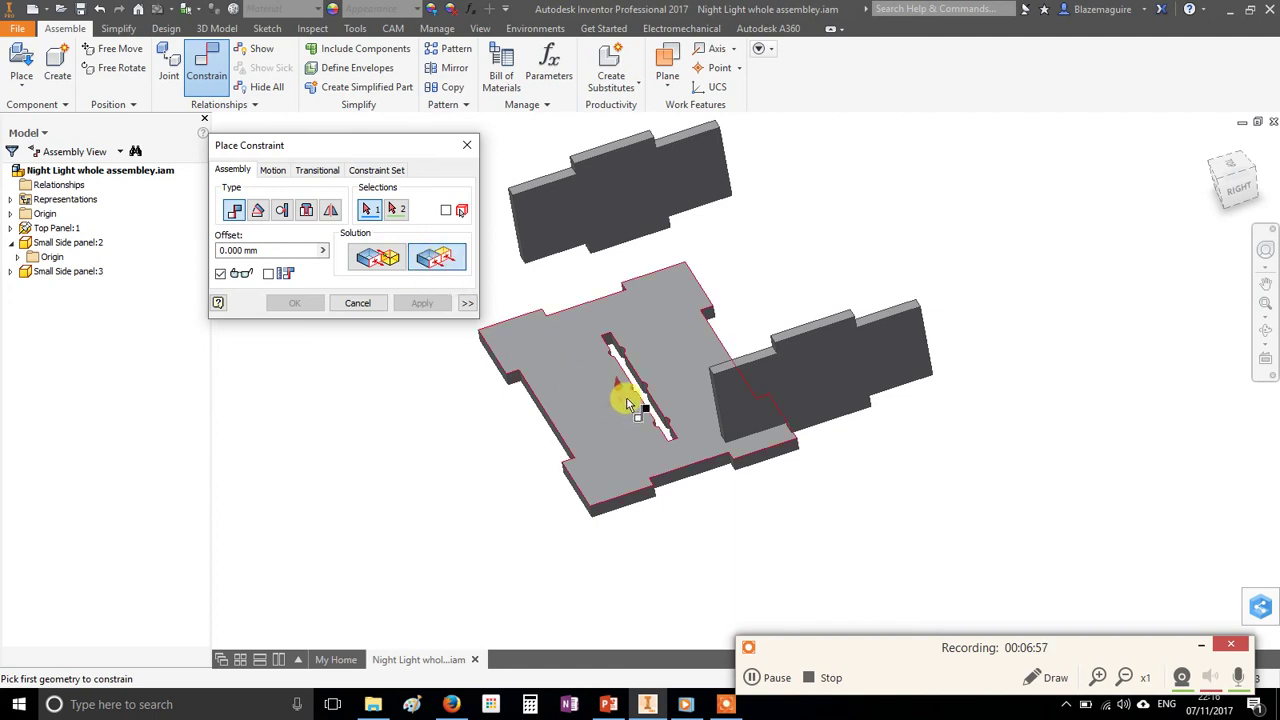
pyautogui.keyDown('shift'); pyautogui.moveTo(629, 394); pyautogui.dragTo(610, 510, button='middle'); pyautogui.keyUp('shift')
pyautogui.scroll(3, 725, 437)
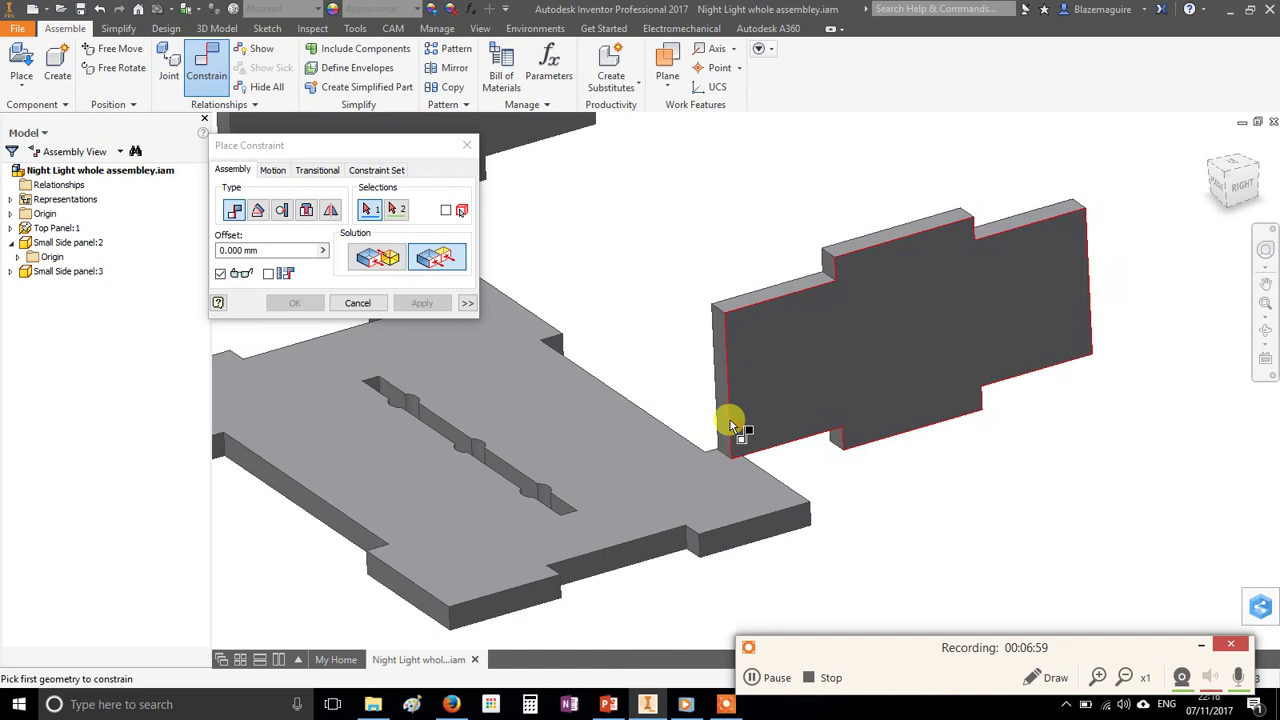
pyautogui.click(722, 370)
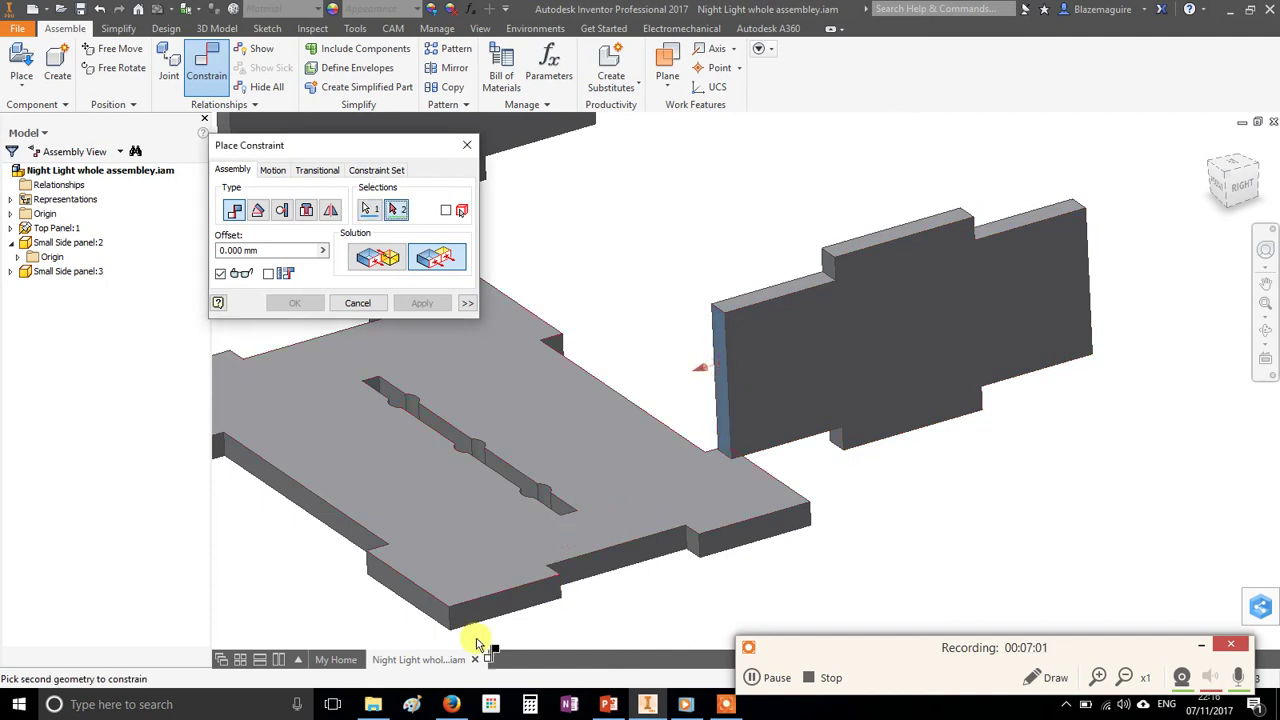
pyautogui.click(414, 603)
pyautogui.scroll(-2, 570, 492)
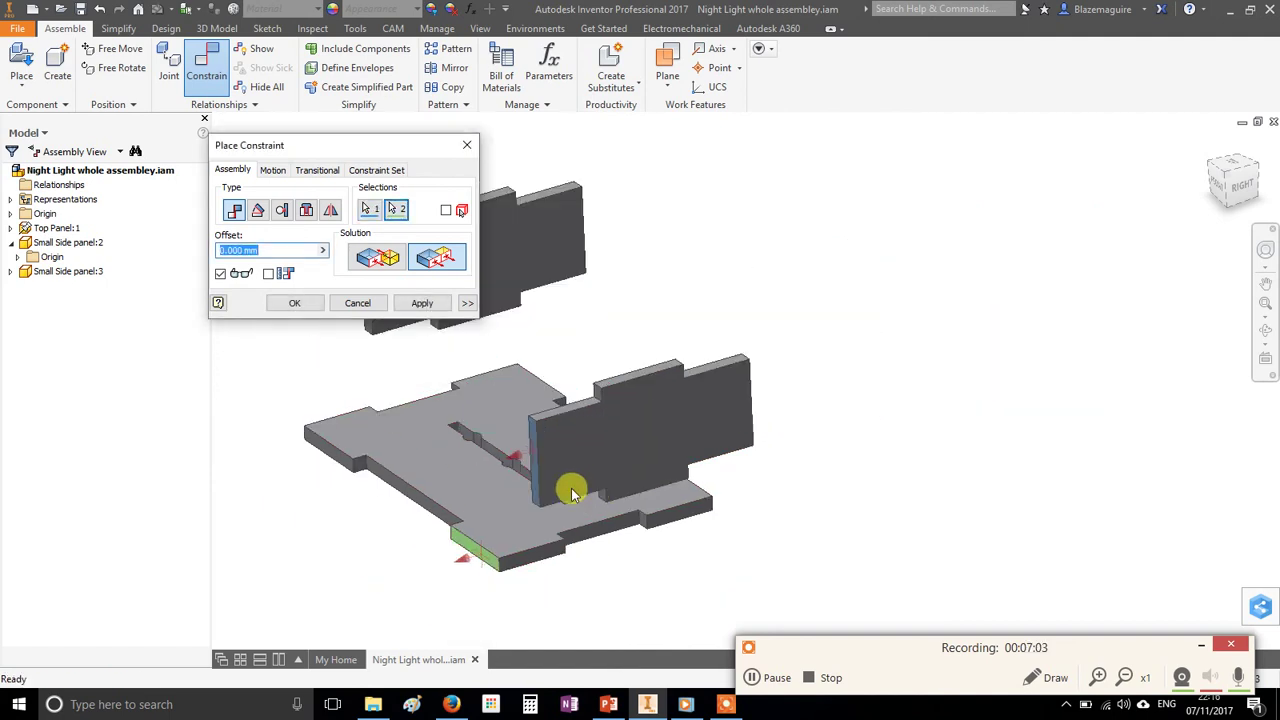
pyautogui.keyDown('shift'); pyautogui.moveTo(631, 511); pyautogui.dragTo(584, 505, button='middle'); pyautogui.keyUp('shift')
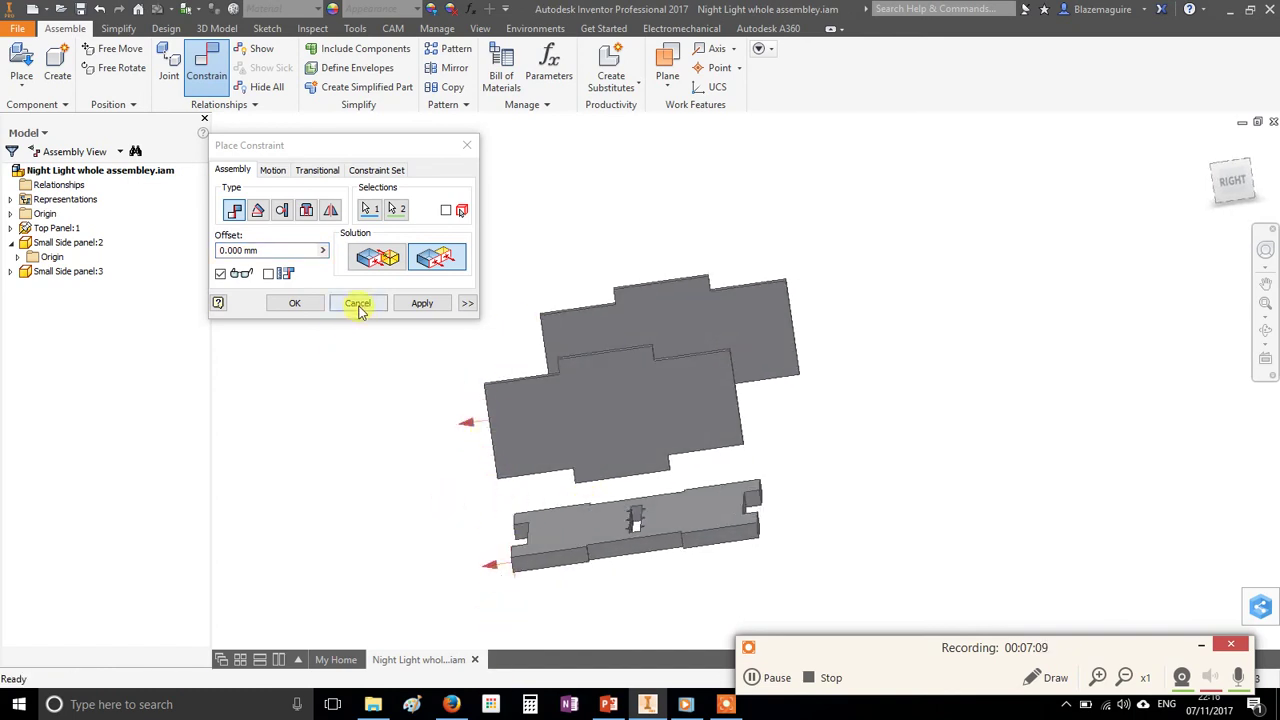
# - Mate a face of Small Side panel:2 to the top panel's edge face as Mate:1
pyautogui.click(358, 303)
pyautogui.keyDown('shift'); pyautogui.moveTo(457, 374); pyautogui.dragTo(580, 318, button='middle'); pyautogui.keyUp('shift')
pyautogui.click(205, 60)
pyautogui.moveTo(788, 400); pyautogui.dragTo(943, 410, button='middle')
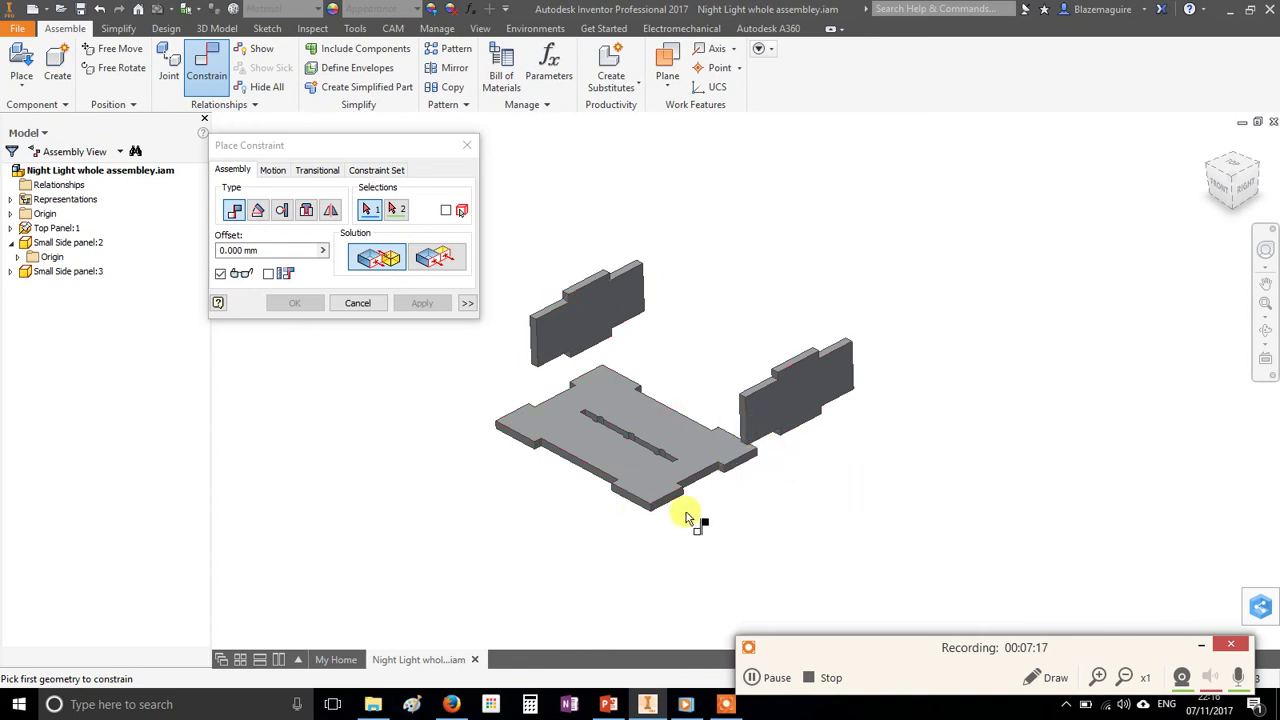
pyautogui.keyDown('shift'); pyautogui.moveTo(706, 515); pyautogui.dragTo(811, 526, button='middle'); pyautogui.keyUp('shift')
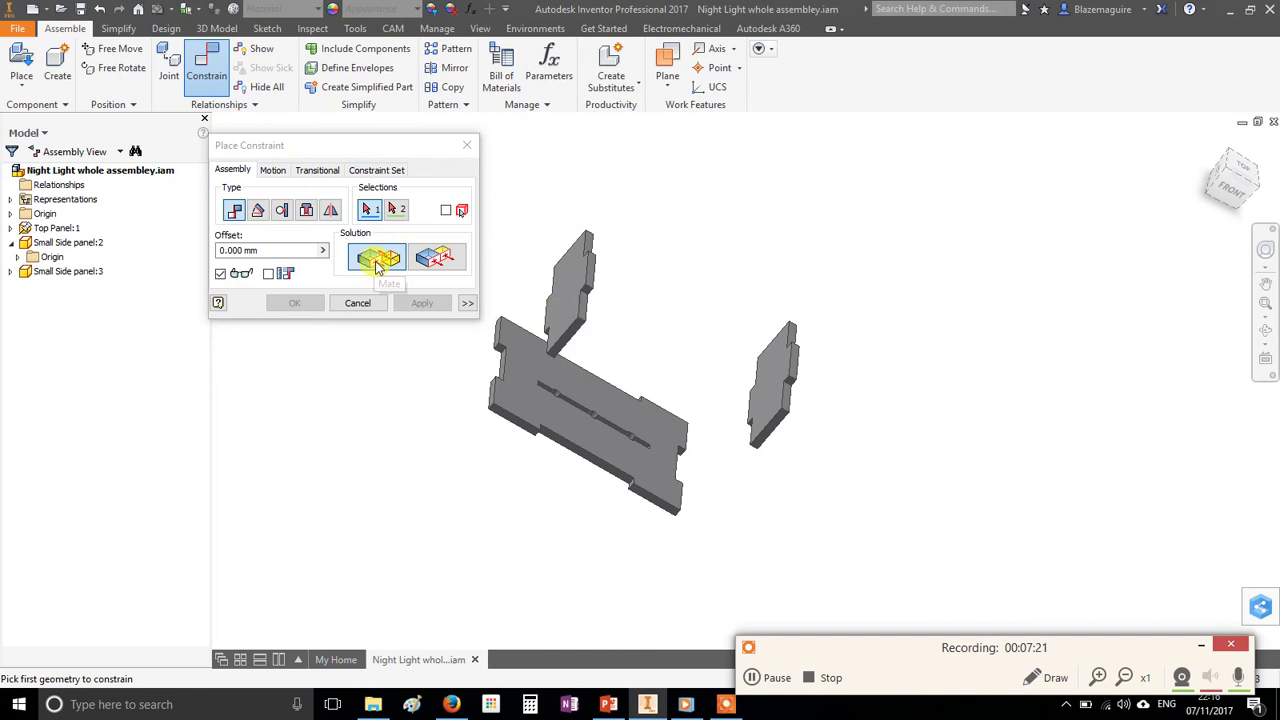
pyautogui.scroll(3, 775, 522)
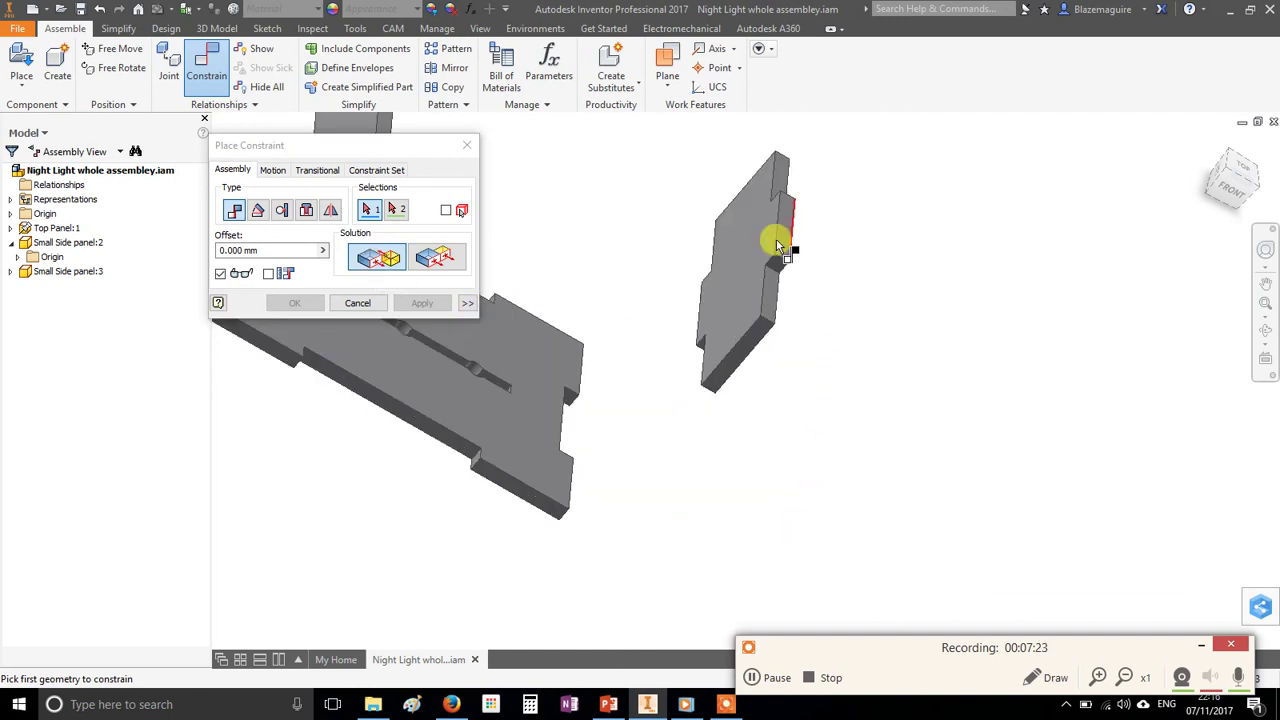
pyautogui.scroll(-2, 732, 296)
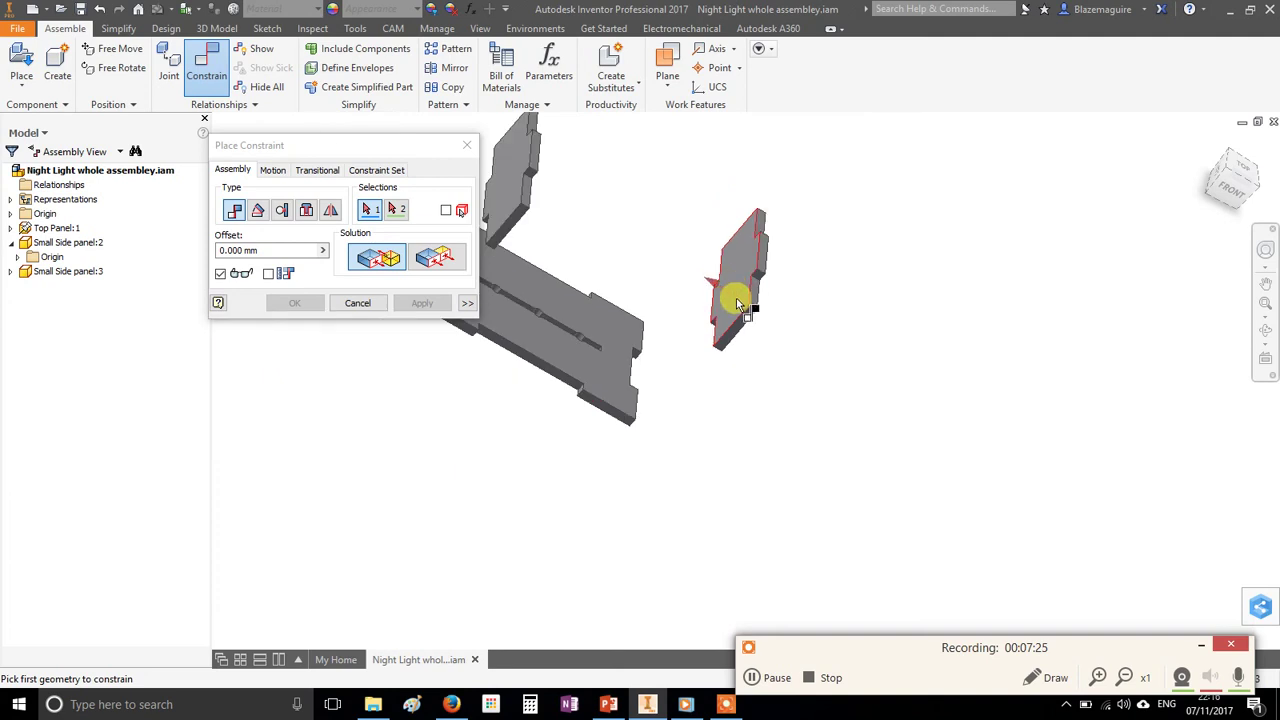
pyautogui.click(736, 301)
pyautogui.moveTo(746, 398); pyautogui.dragTo(700, 378, button='middle')
pyautogui.scroll(-2, 756, 430)
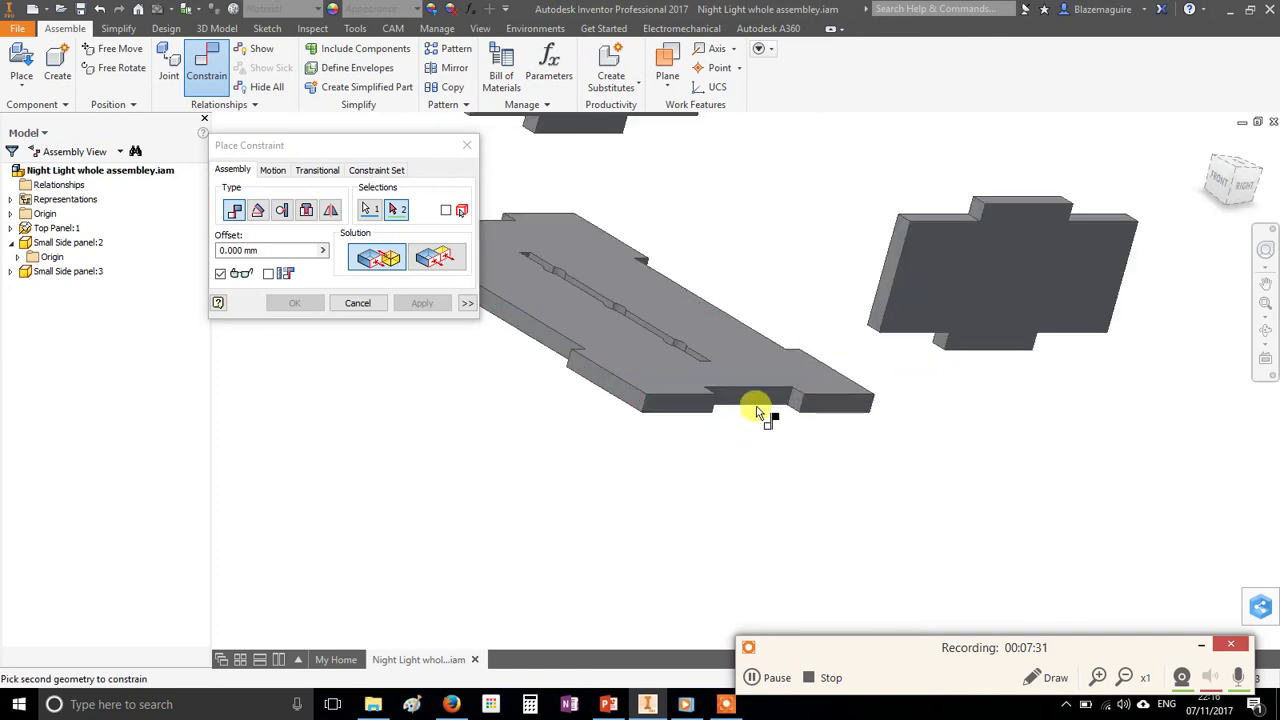
pyautogui.click(762, 401)
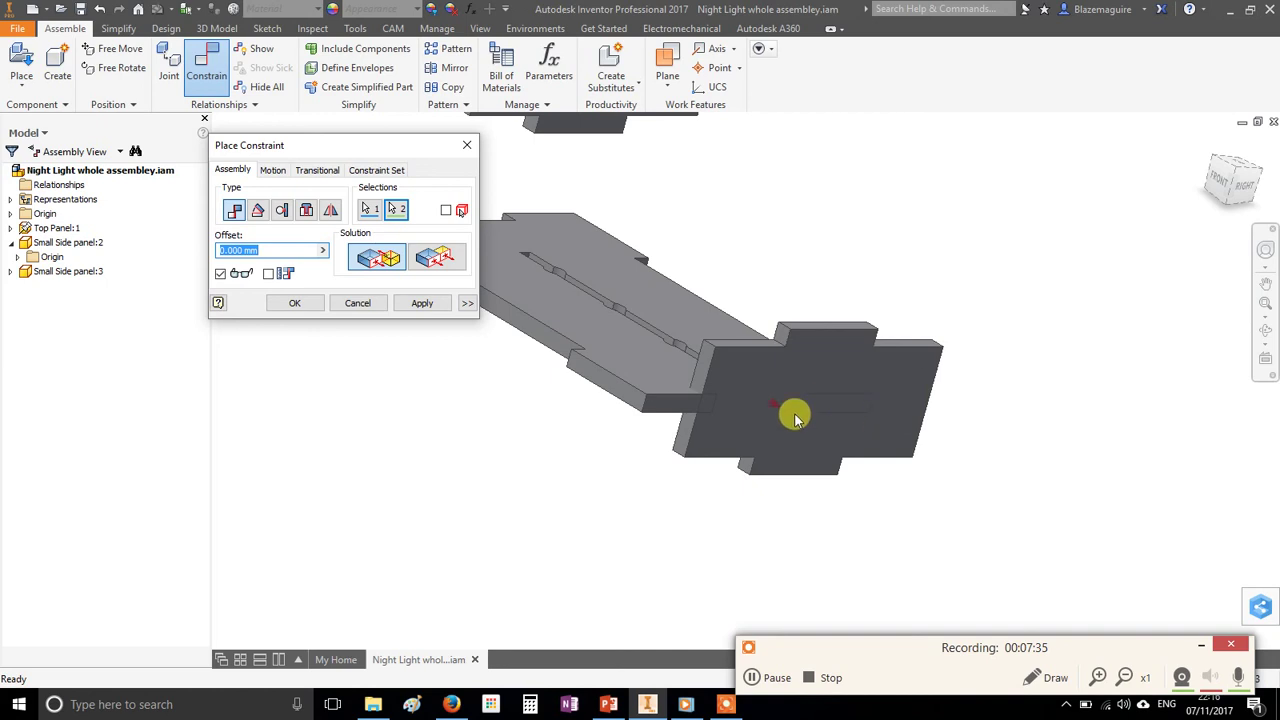
pyautogui.click(425, 303)
pyautogui.click(355, 303)
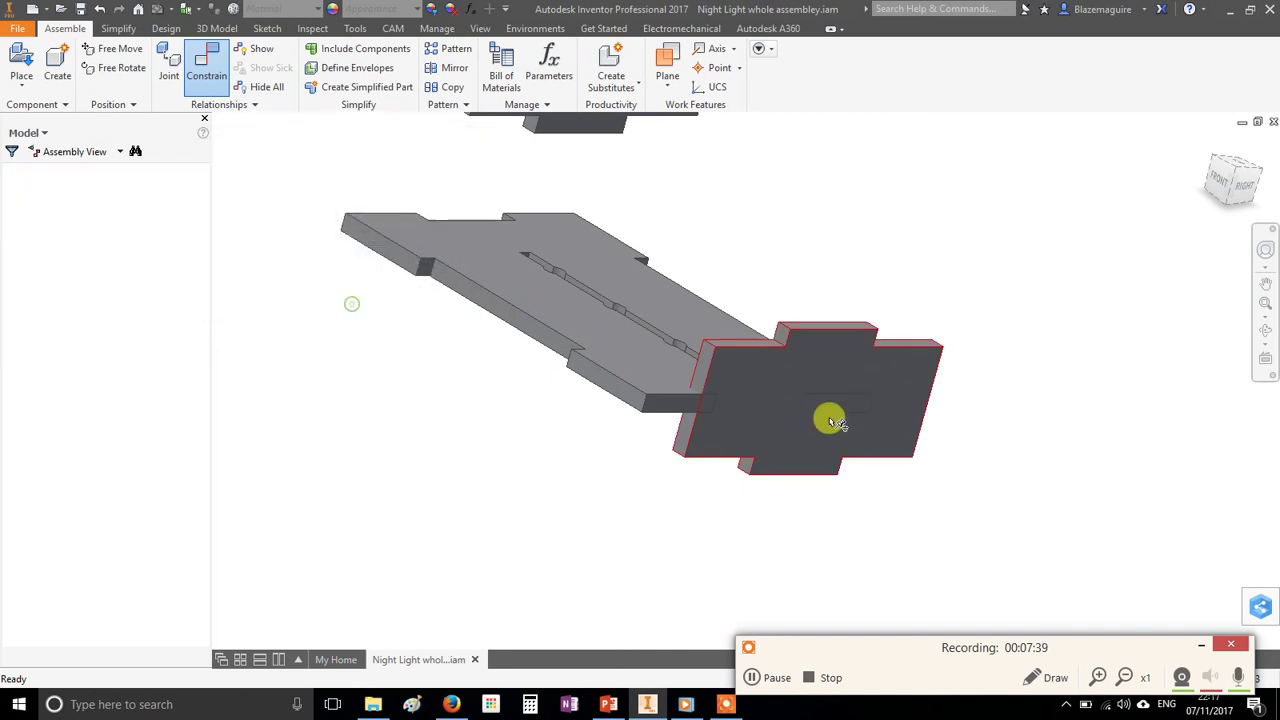
# - Drag the mated side panel along the top panel to its end and lift it
pyautogui.moveTo(829, 420); pyautogui.dragTo(700, 431)
pyautogui.keyDown('shift'); pyautogui.moveTo(700, 431); pyautogui.dragTo(800, 430, button='middle'); pyautogui.keyUp('shift')
pyautogui.moveTo(800, 430)
pyautogui.mouseDown()
pyautogui.moveTo(760, 487)
pyautogui.moveTo(774, 451)
pyautogui.moveTo(833, 405)
pyautogui.moveTo(773, 462)
pyautogui.moveTo(813, 442)
pyautogui.moveTo(802, 432)
pyautogui.mouseUp()
pyautogui.moveTo(870, 479)
pyautogui.keyDown('shift'); pyautogui.mouseDown(button='middle')
pyautogui.moveTo(851, 443)
pyautogui.moveTo(881, 460)
pyautogui.mouseUp(button='middle'); pyautogui.keyUp('shift')
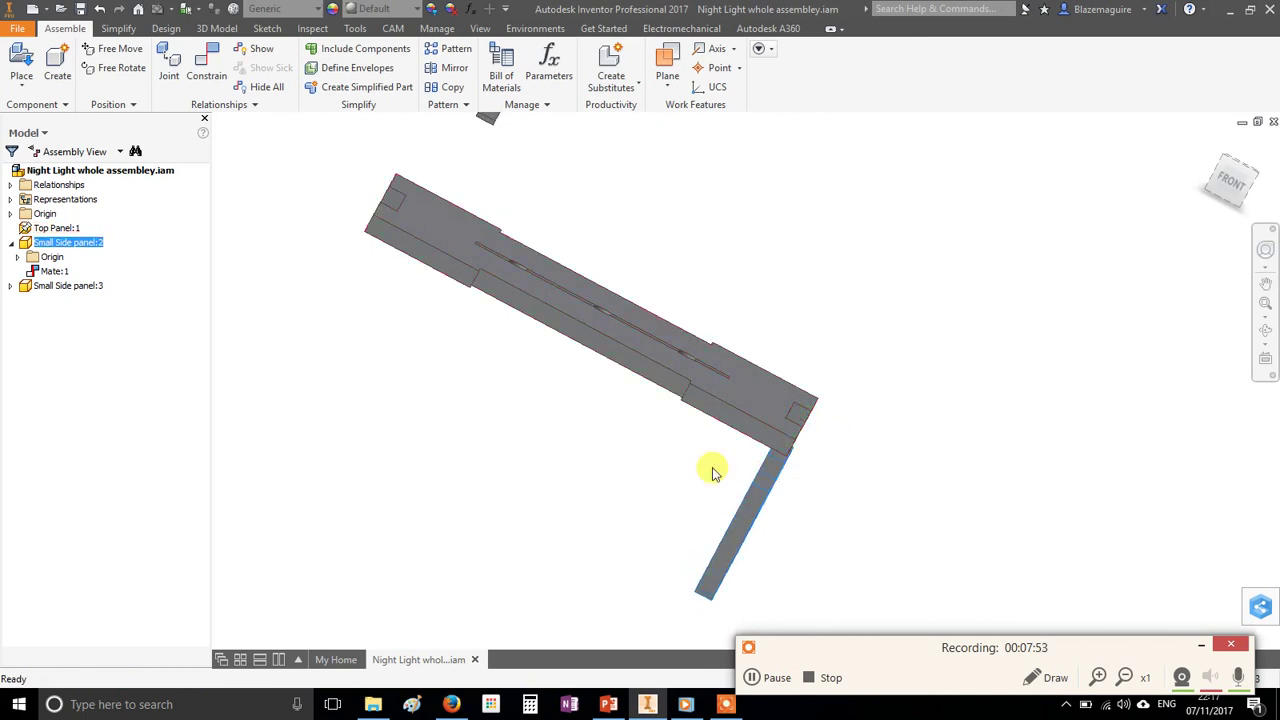
pyautogui.keyDown('shift'); pyautogui.moveTo(935, 495); pyautogui.dragTo(857, 480, button='middle'); pyautogui.keyUp('shift')
pyautogui.moveTo(857, 480); pyautogui.dragTo(837, 443)
pyautogui.keyDown('shift'); pyautogui.moveTo(837, 443); pyautogui.dragTo(557, 449, button='middle'); pyautogui.keyUp('shift')
pyautogui.moveTo(557, 449); pyautogui.dragTo(537, 314)
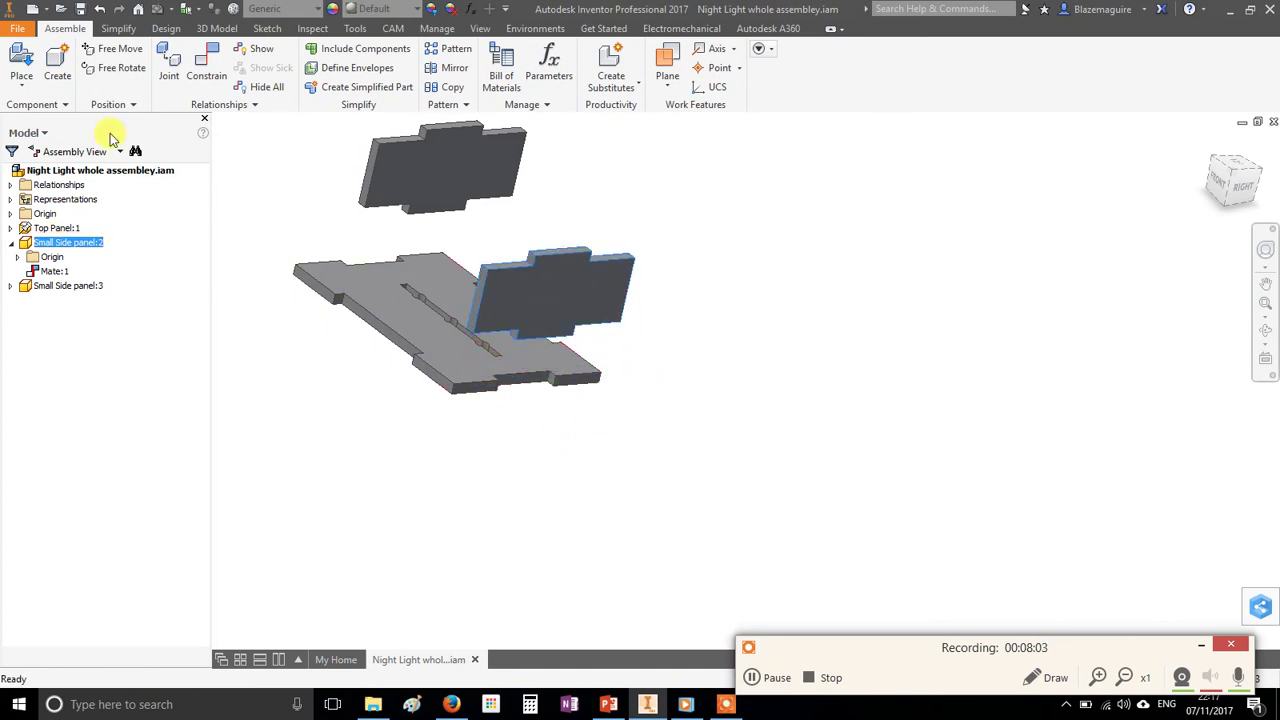
# - Mate the side panel's bottom face to the top panel's end face as Mate:2
pyautogui.keyDown('shift'); pyautogui.moveTo(651, 357); pyautogui.dragTo(1070, 440, button='middle'); pyautogui.keyUp('shift')
pyautogui.scroll(3, 710, 330)
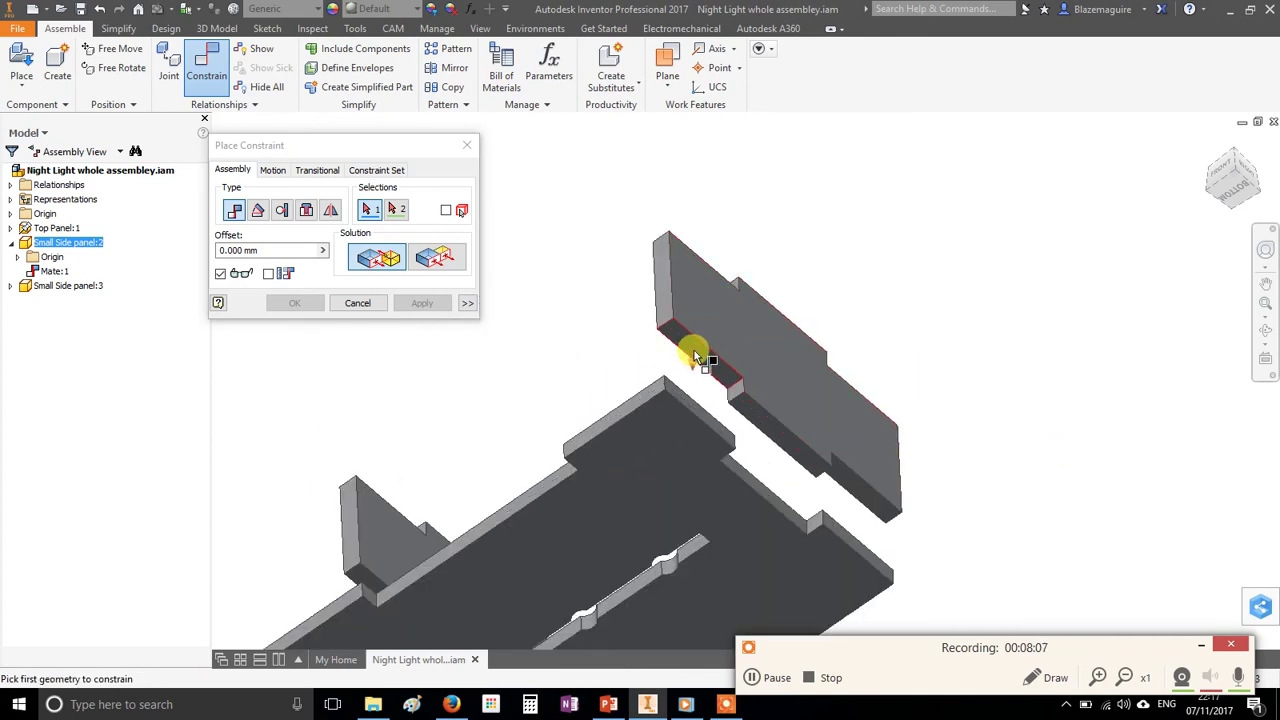
pyautogui.click(698, 350)
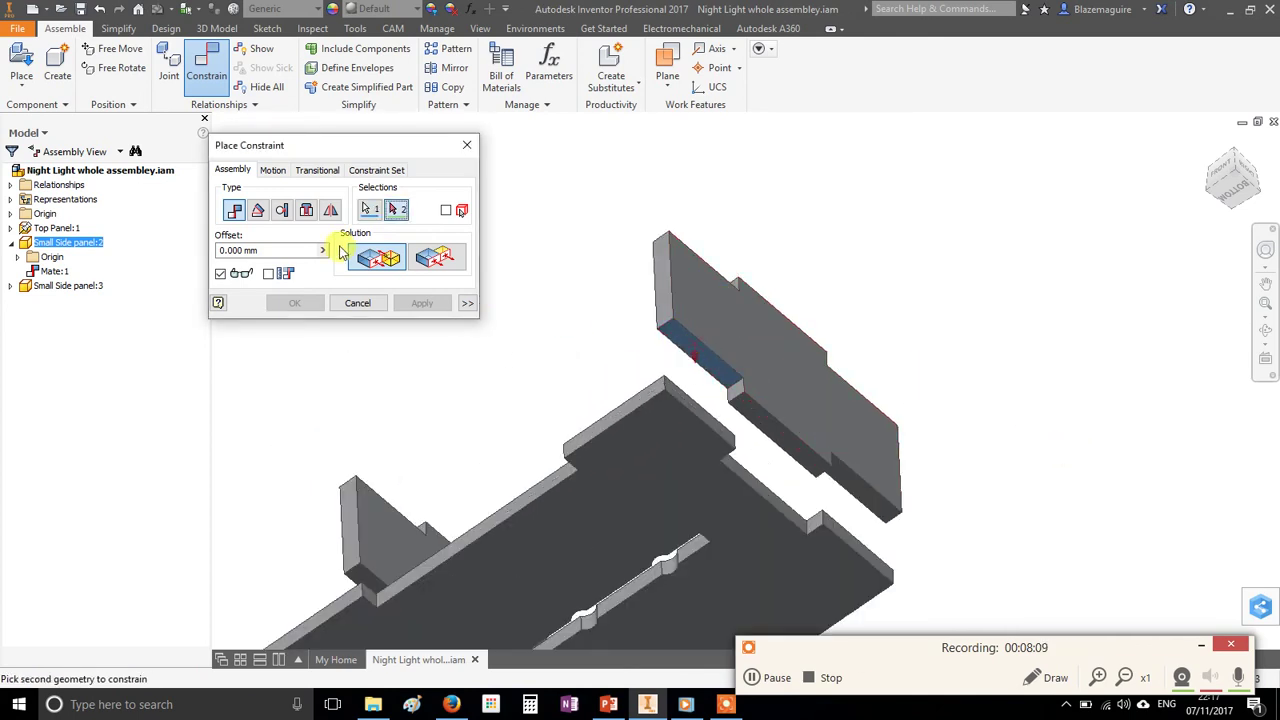
pyautogui.scroll(-3, 643, 320)
pyautogui.keyDown('shift'); pyautogui.moveTo(643, 320); pyautogui.dragTo(777, 473, button='middle'); pyautogui.keyUp('shift')
pyautogui.scroll(2, 710, 468)
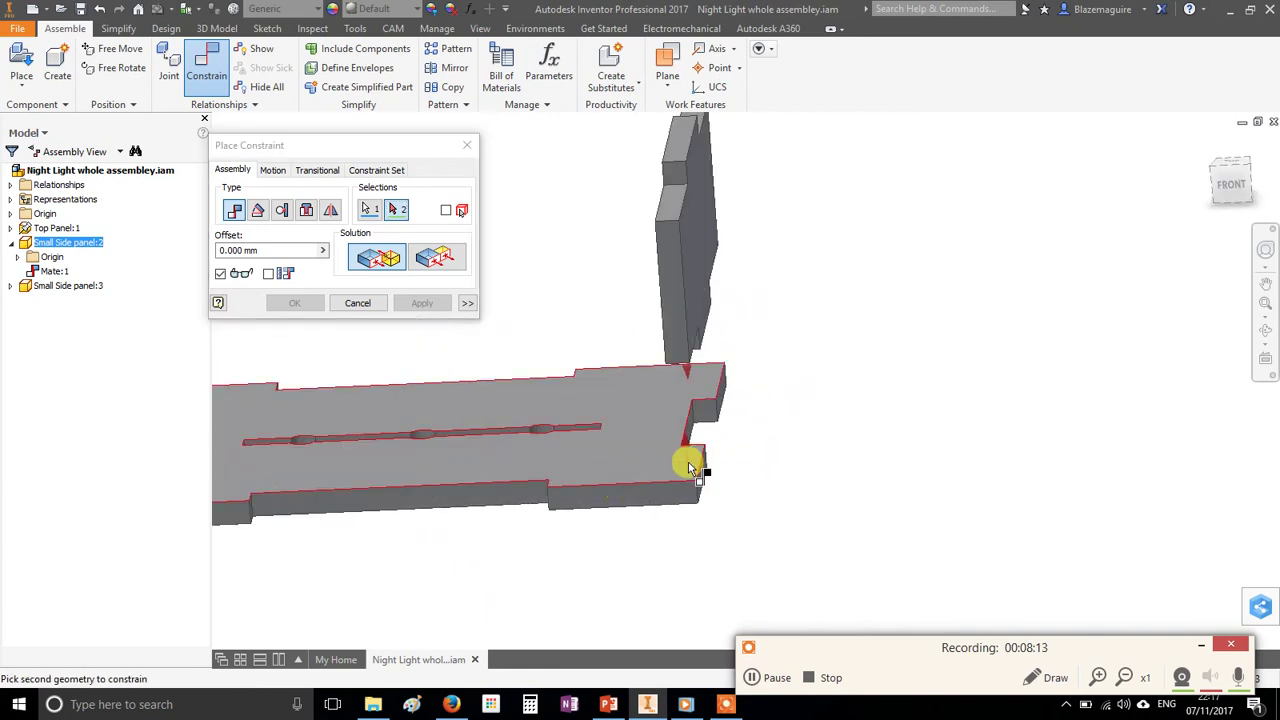
pyautogui.click(689, 467)
pyautogui.click(422, 303)
pyautogui.click(363, 303)
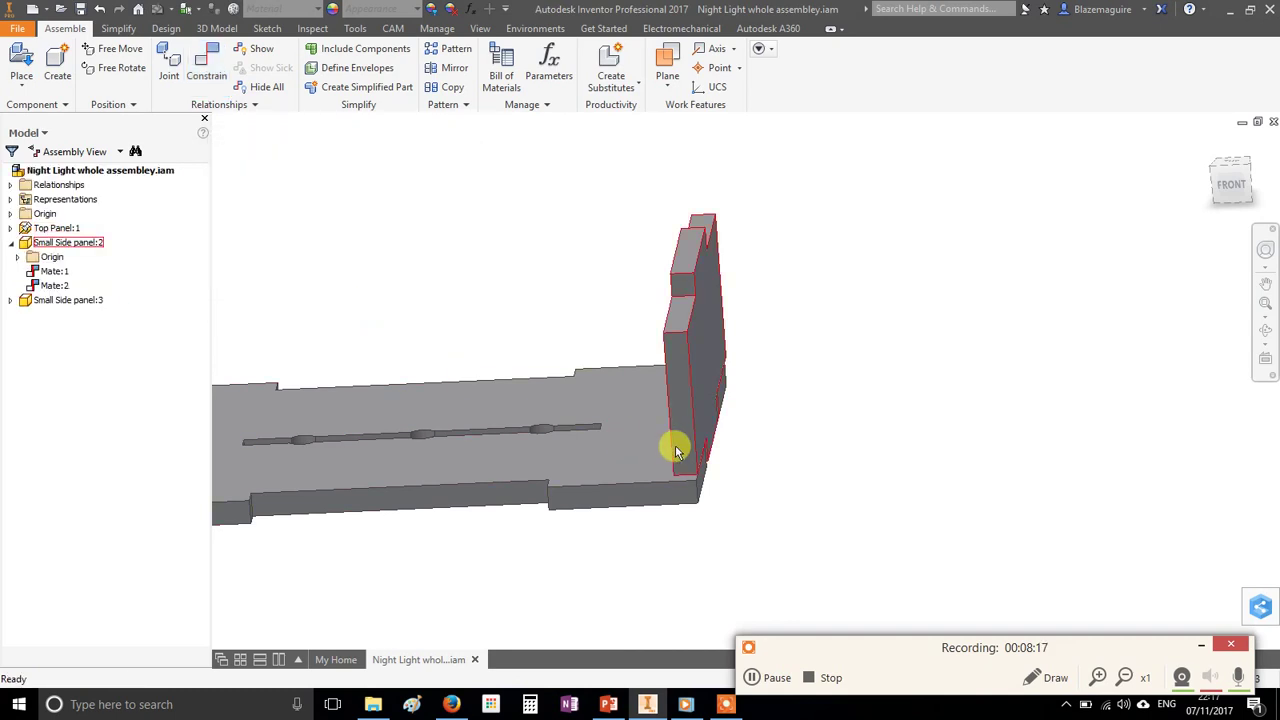
# - Drag Small Side panel:2 to test its remaining freedom of movement
pyautogui.click(666, 439)
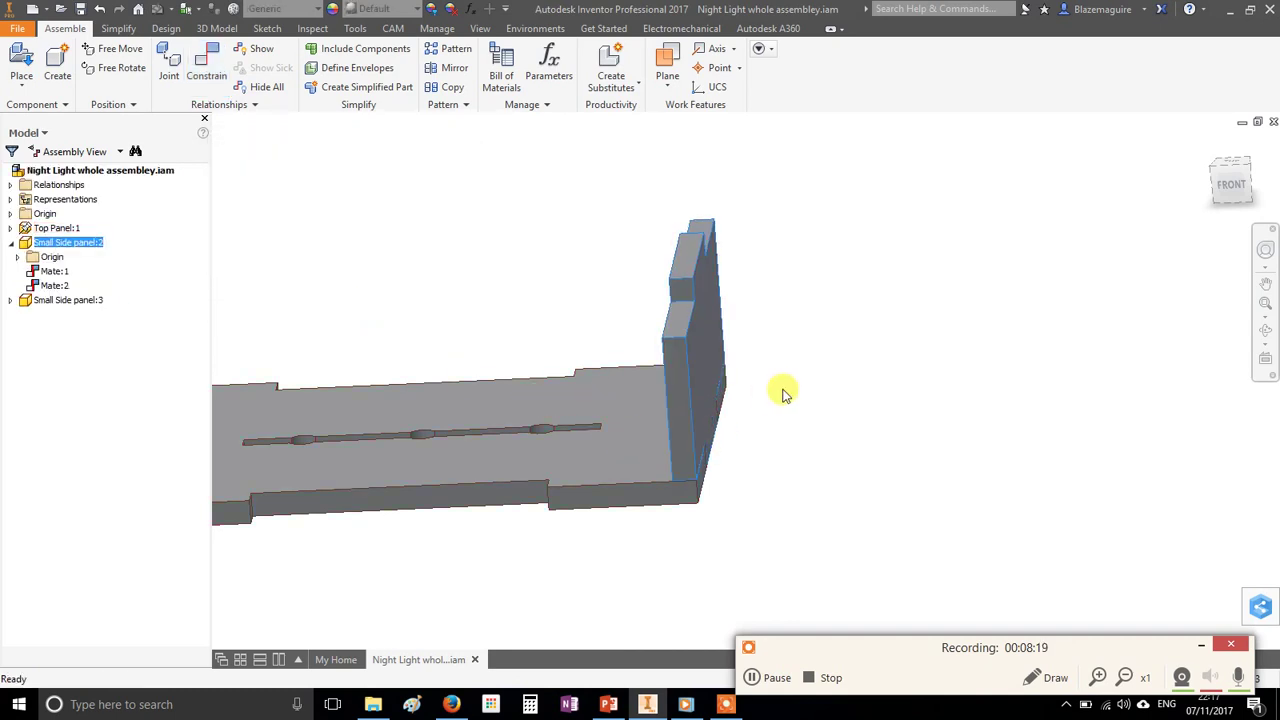
pyautogui.moveTo(706, 371); pyautogui.dragTo(697, 384)
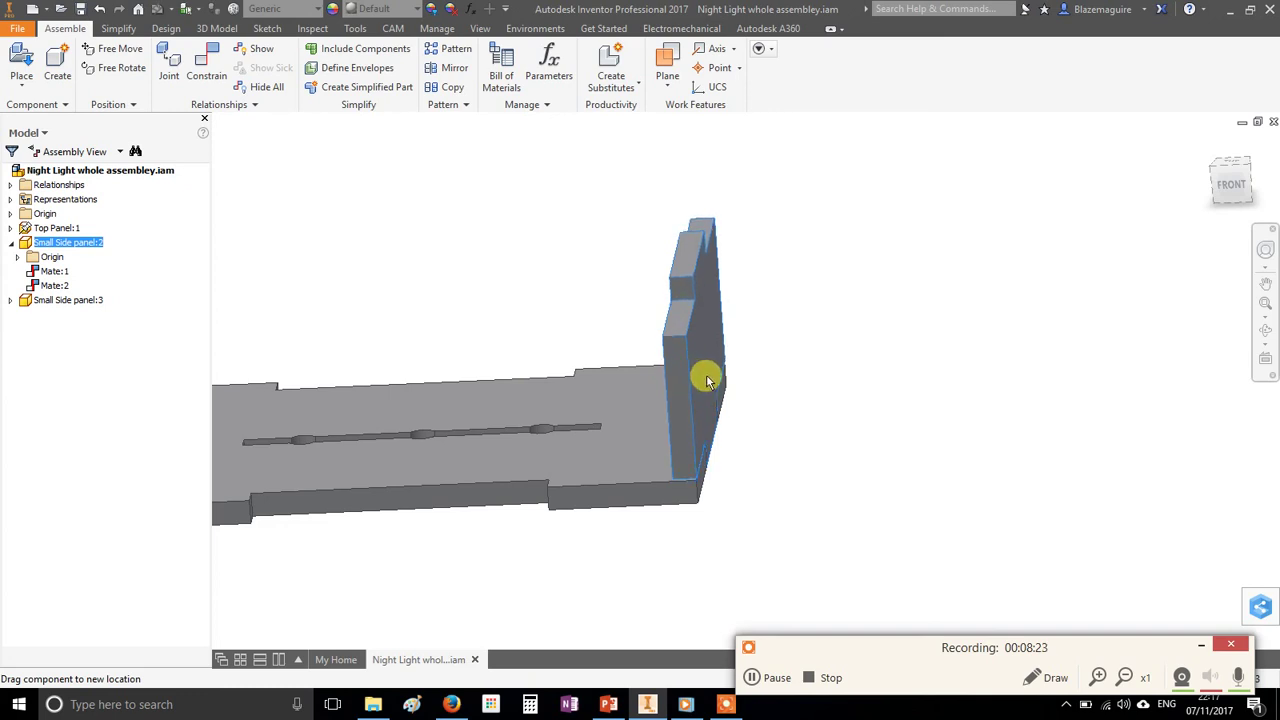
pyautogui.moveTo(706, 381)
pyautogui.mouseDown()
pyautogui.moveTo(694, 378)
pyautogui.moveTo(711, 406)
pyautogui.moveTo(686, 389)
pyautogui.mouseUp()
pyautogui.keyDown('shift'); pyautogui.moveTo(780, 460); pyautogui.dragTo(478, 407, button='middle'); pyautogui.keyUp('shift')
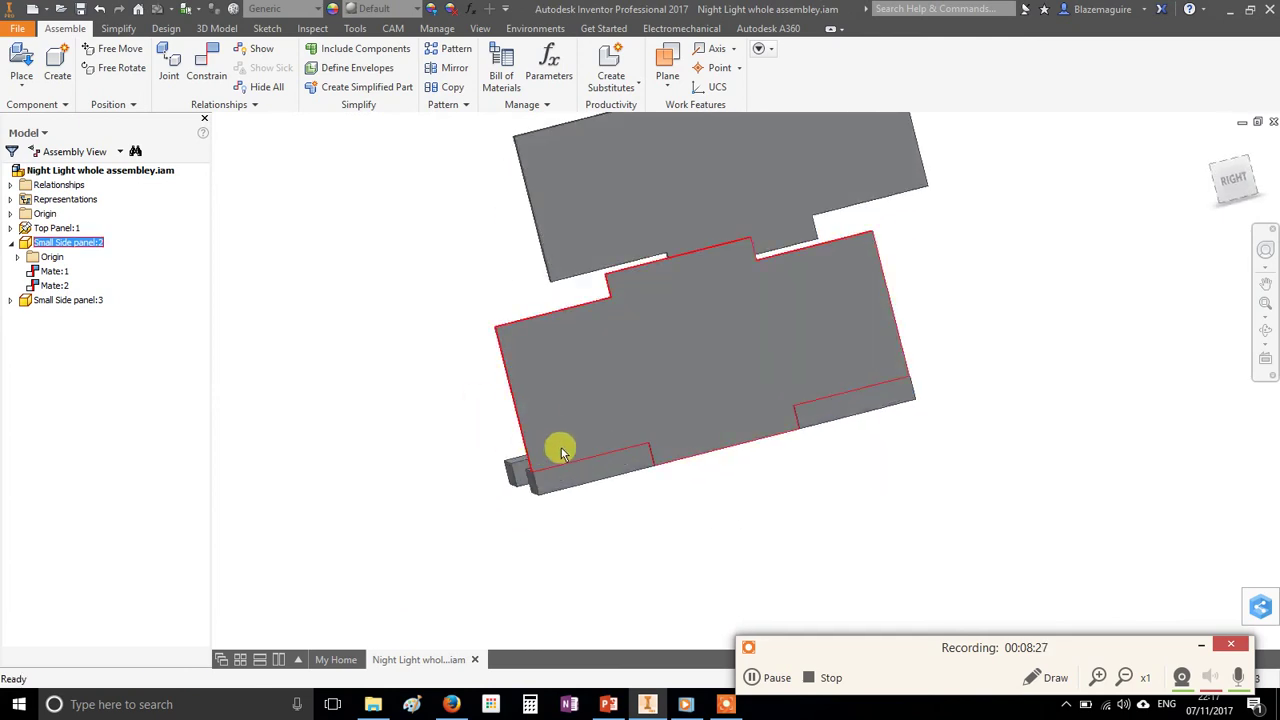
pyautogui.moveTo(726, 392); pyautogui.dragTo(843, 503)
pyautogui.keyDown('shift'); pyautogui.moveTo(598, 473); pyautogui.dragTo(731, 453, button='middle'); pyautogui.keyUp('shift')
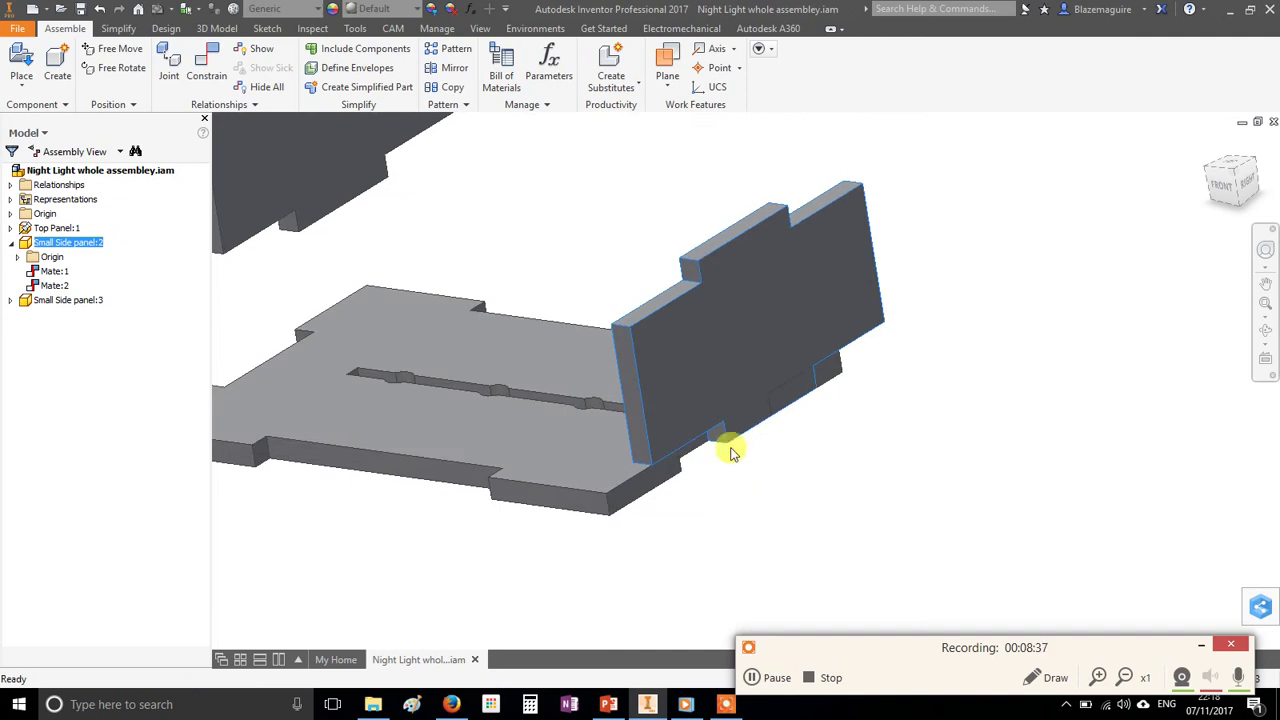
# - Add Mate:3 between the side panel's lower face and a top panel face
pyautogui.click(208, 62)
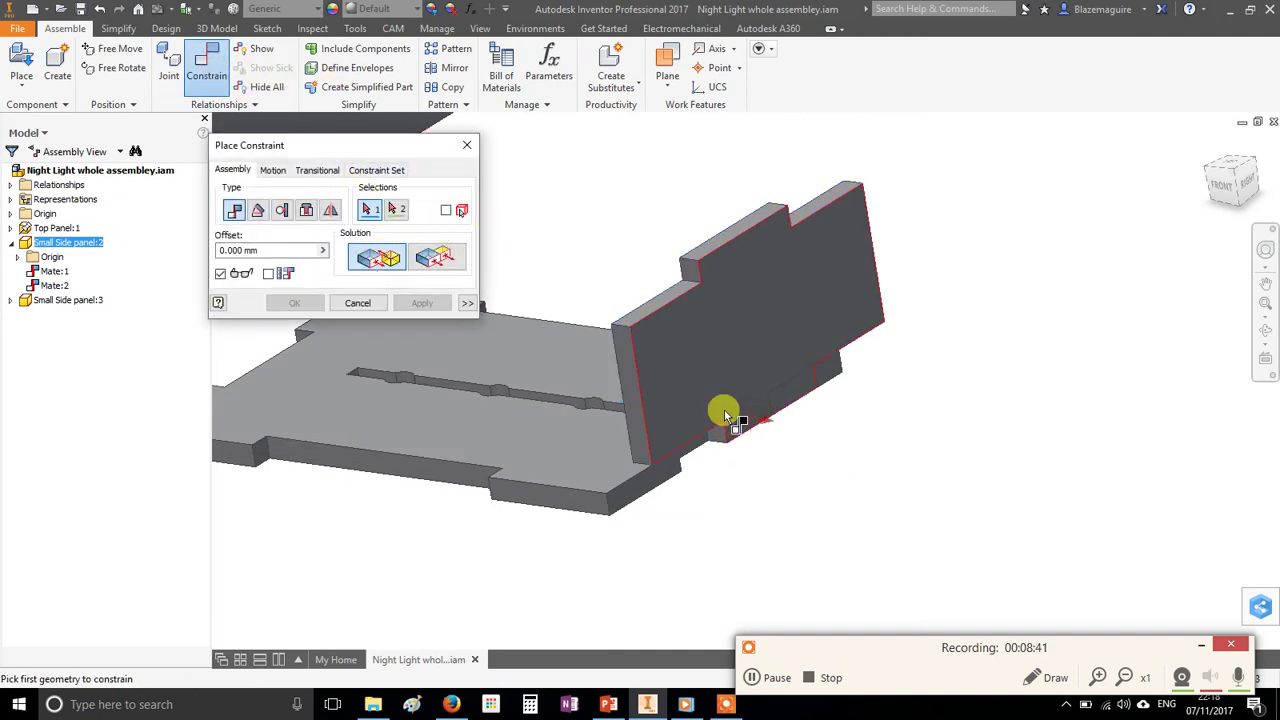
pyautogui.scroll(-2, 723, 420)
pyautogui.click(726, 455)
pyautogui.scroll(2, 735, 480)
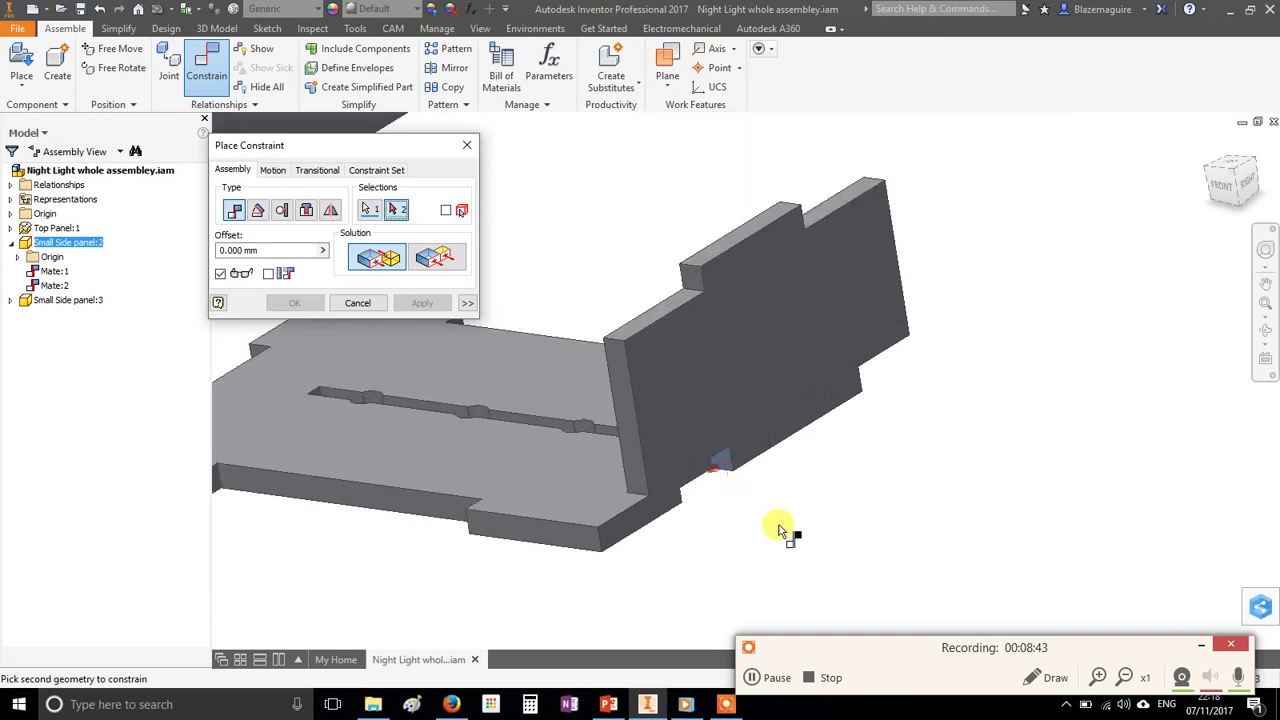
pyautogui.keyDown('shift'); pyautogui.moveTo(749, 517); pyautogui.dragTo(512, 530, button='middle'); pyautogui.keyUp('shift')
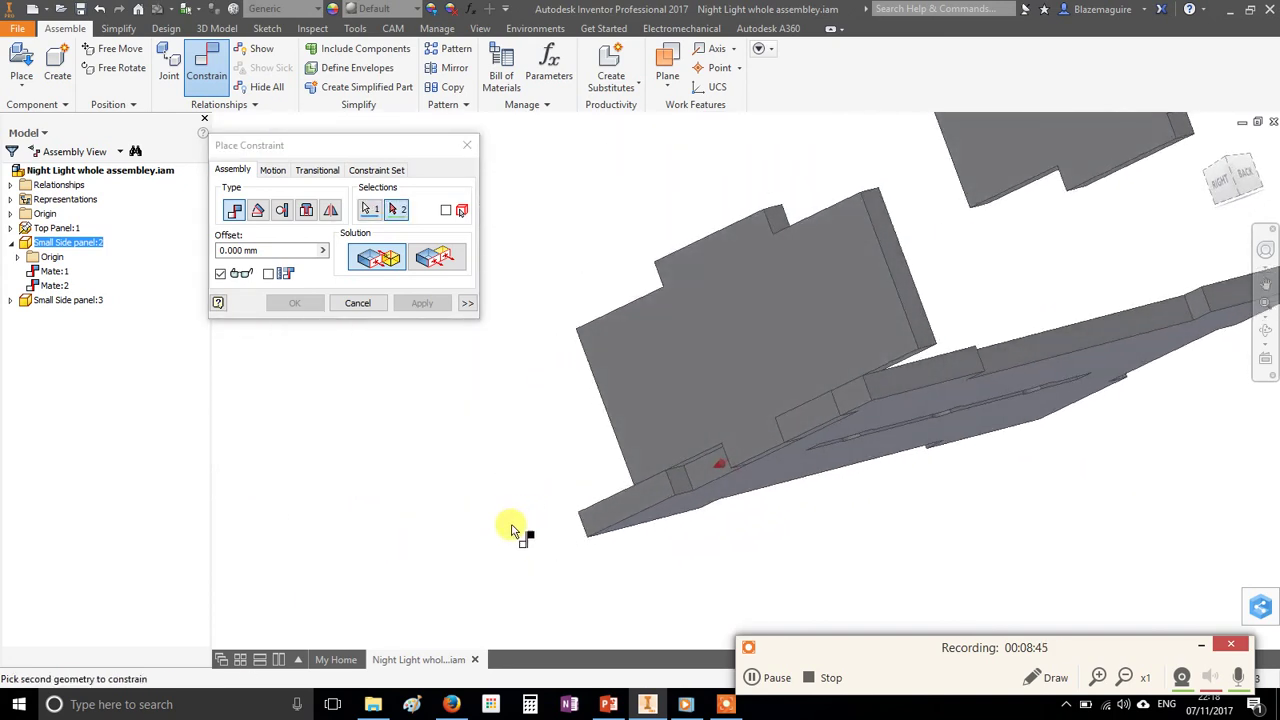
pyautogui.click(684, 485)
pyautogui.click(422, 303)
pyautogui.click(357, 303)
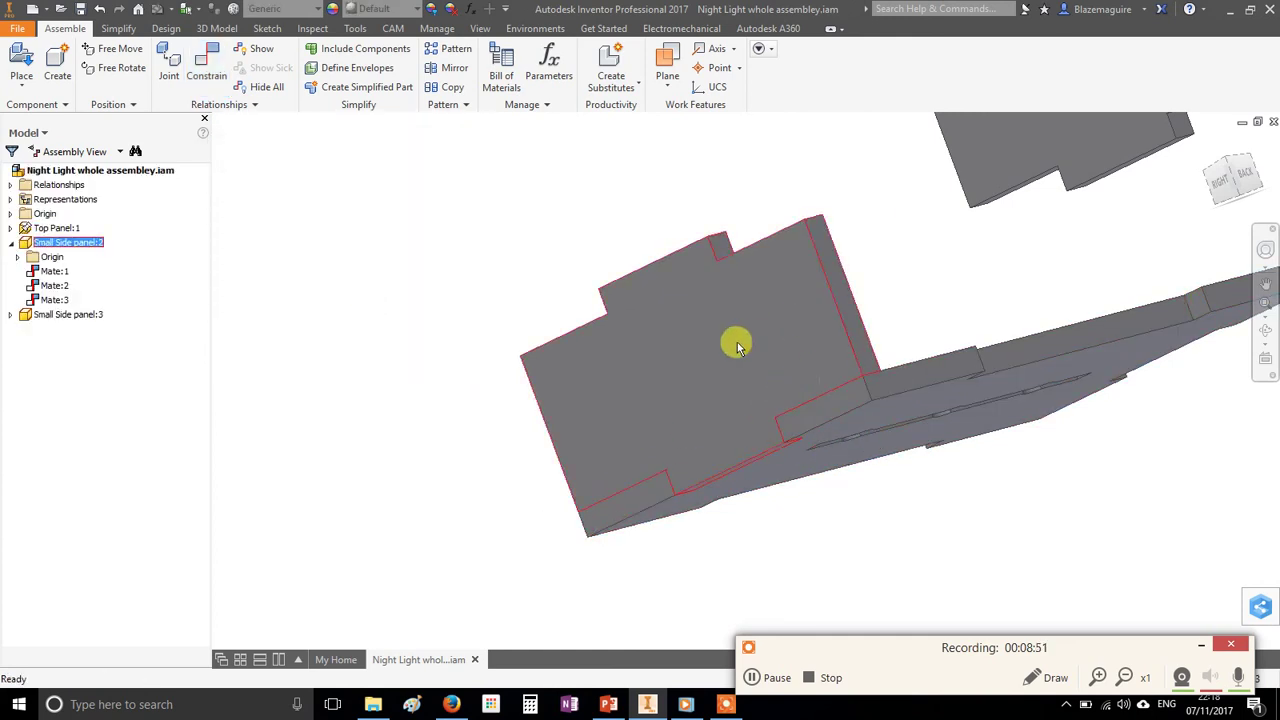
pyautogui.moveTo(735, 336); pyautogui.dragTo(780, 346)
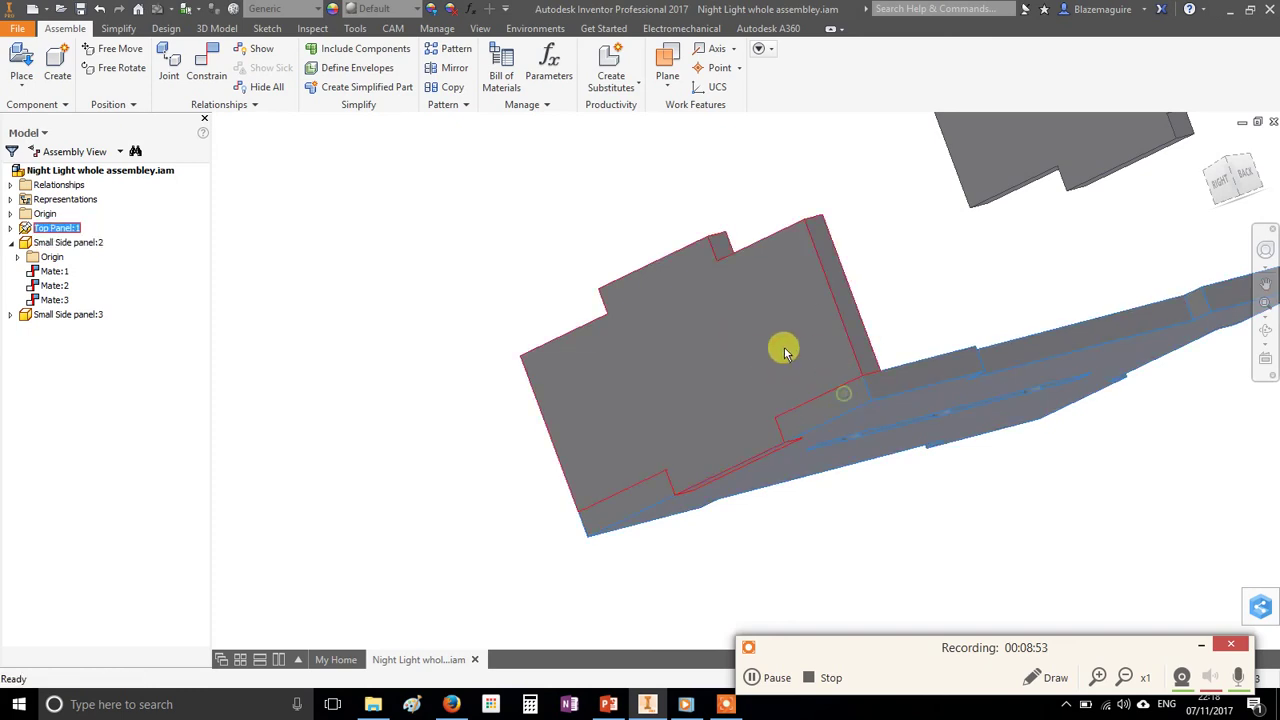
# - Inspect which faces Mate:1, Mate:2 and Mate:3 each join
pyautogui.click(54, 273)
pyautogui.keyDown('shift'); pyautogui.moveTo(917, 460); pyautogui.dragTo(620, 443, button='middle'); pyautogui.keyUp('shift')
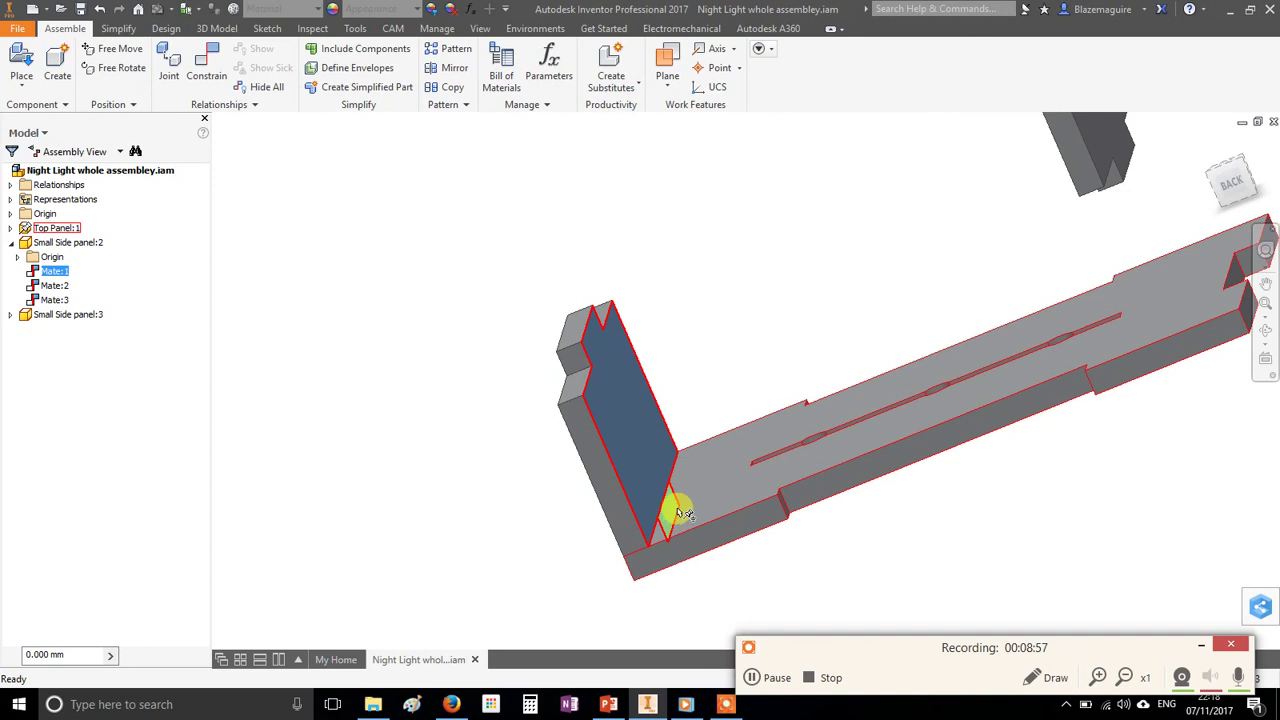
pyautogui.click(56, 285)
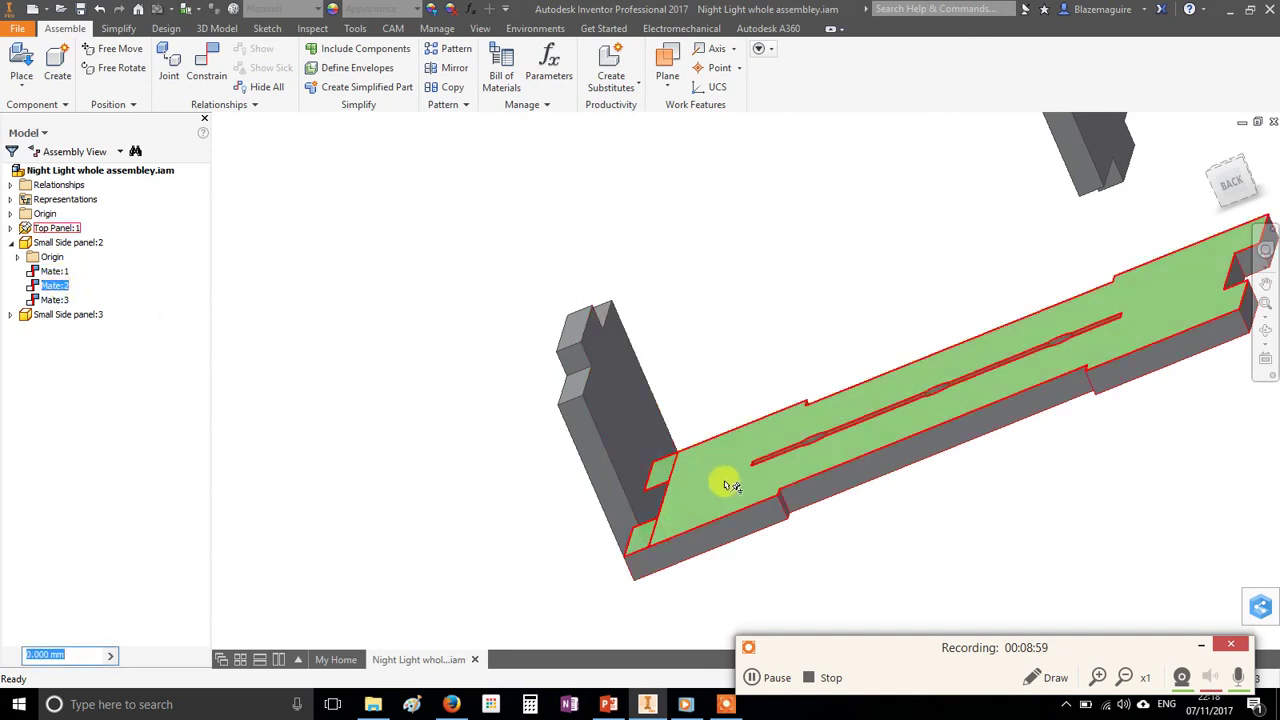
pyautogui.keyDown('shift'); pyautogui.moveTo(723, 480); pyautogui.dragTo(623, 503, button='middle'); pyautogui.keyUp('shift')
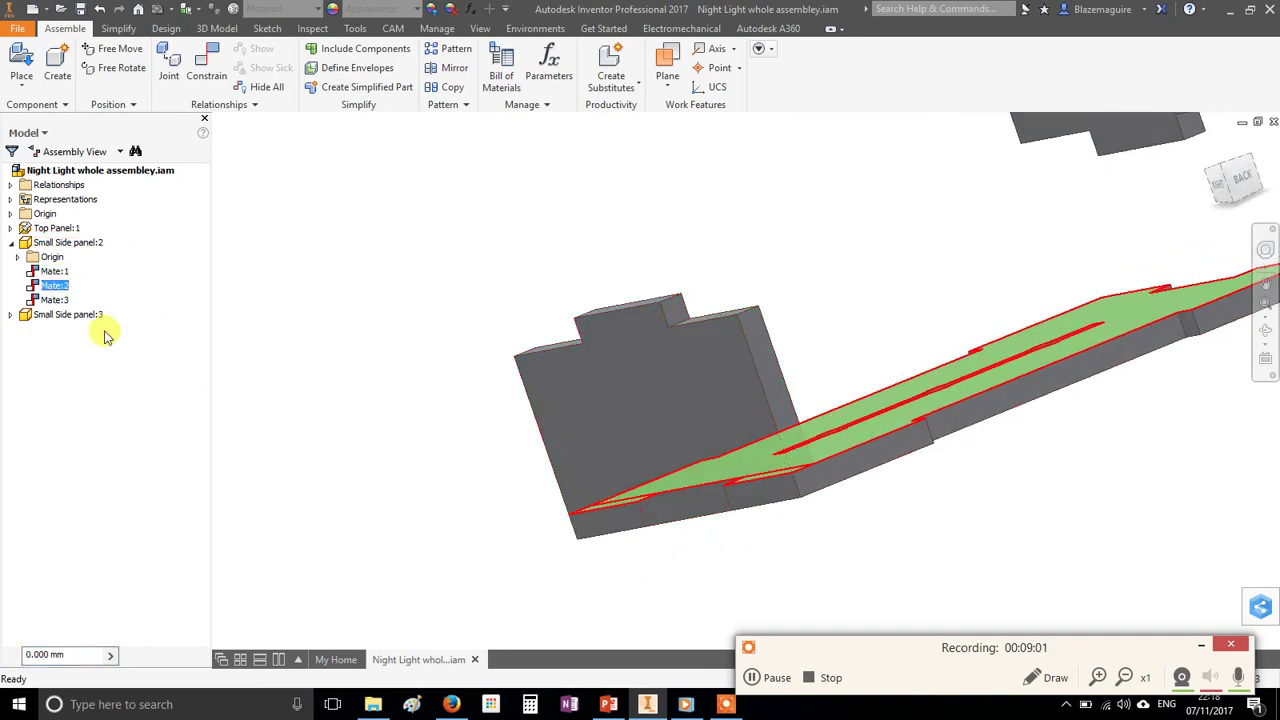
pyautogui.click(54, 300)
pyautogui.scroll(2, 655, 510)
pyautogui.scroll(-3, 648, 503)
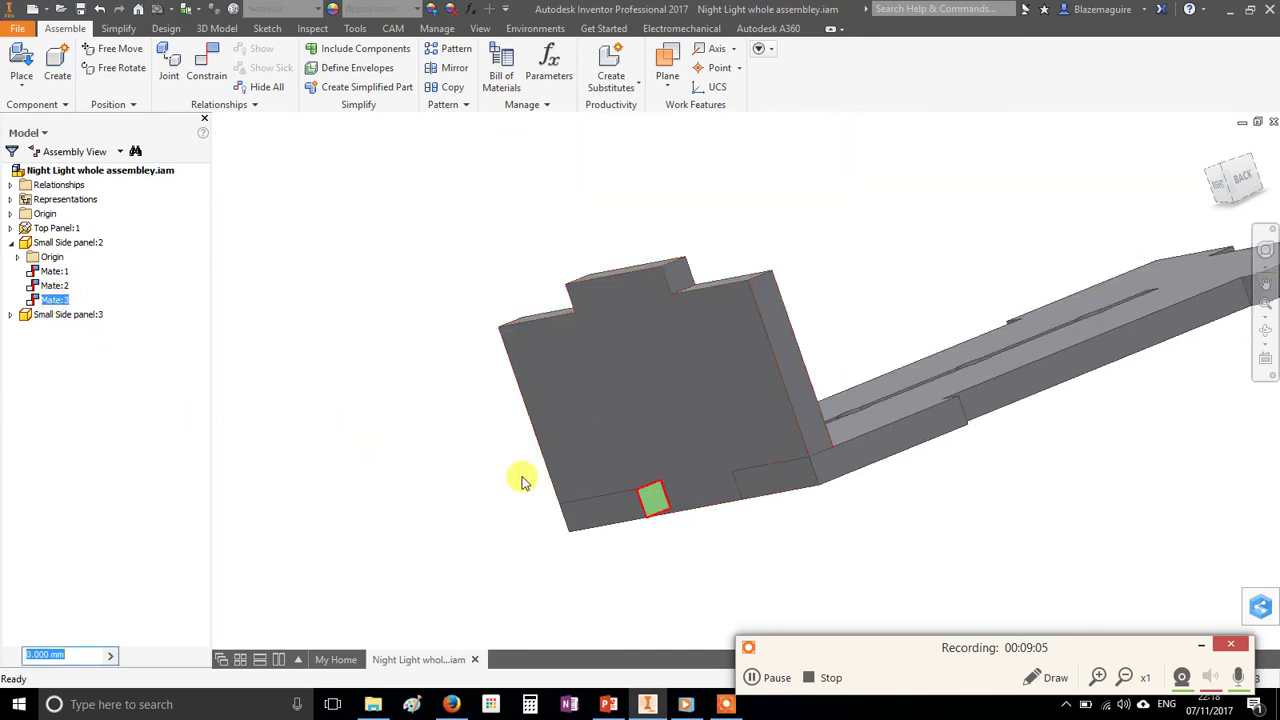
pyautogui.keyDown('shift'); pyautogui.moveTo(526, 480); pyautogui.dragTo(8, 290, button='middle'); pyautogui.keyUp('shift')
pyautogui.click(1079, 430)
# - Delete Mate:3 and try a flush of the side panel's front face, then abandon it
pyautogui.rightClick(52, 302)
pyautogui.click(88, 323)
pyautogui.moveTo(731, 354); pyautogui.dragTo(782, 421)
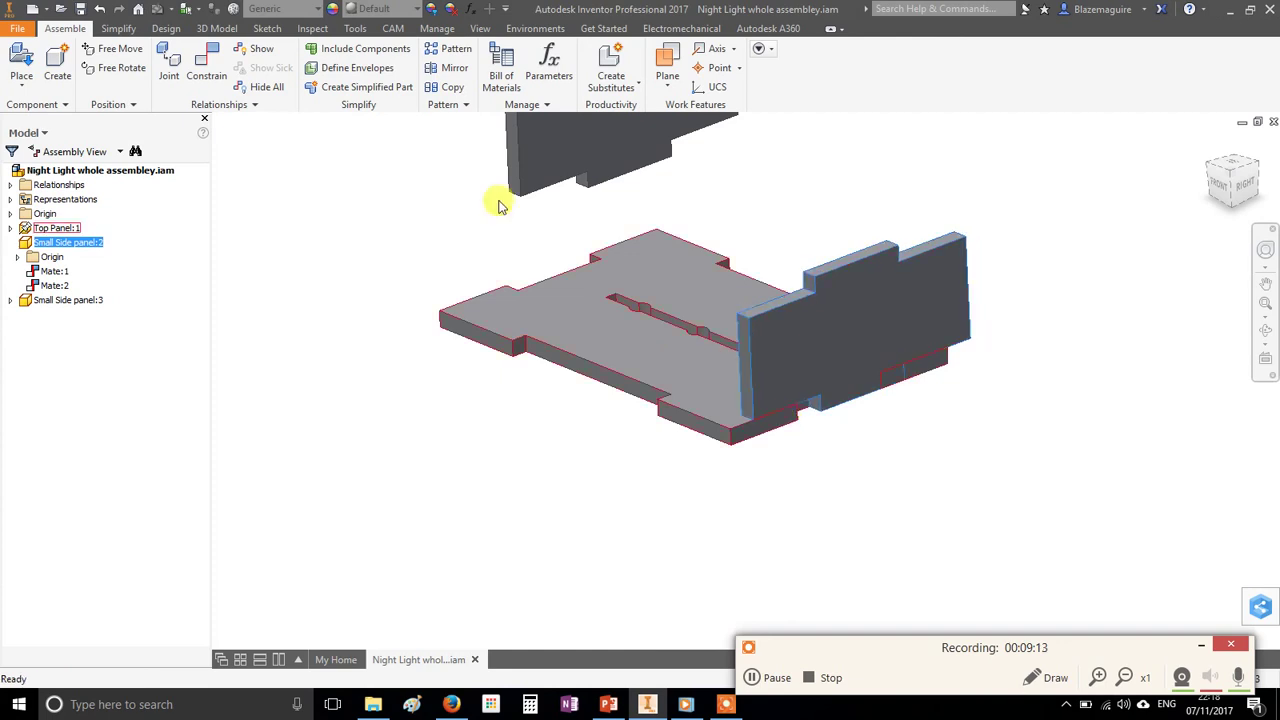
pyautogui.click(208, 65)
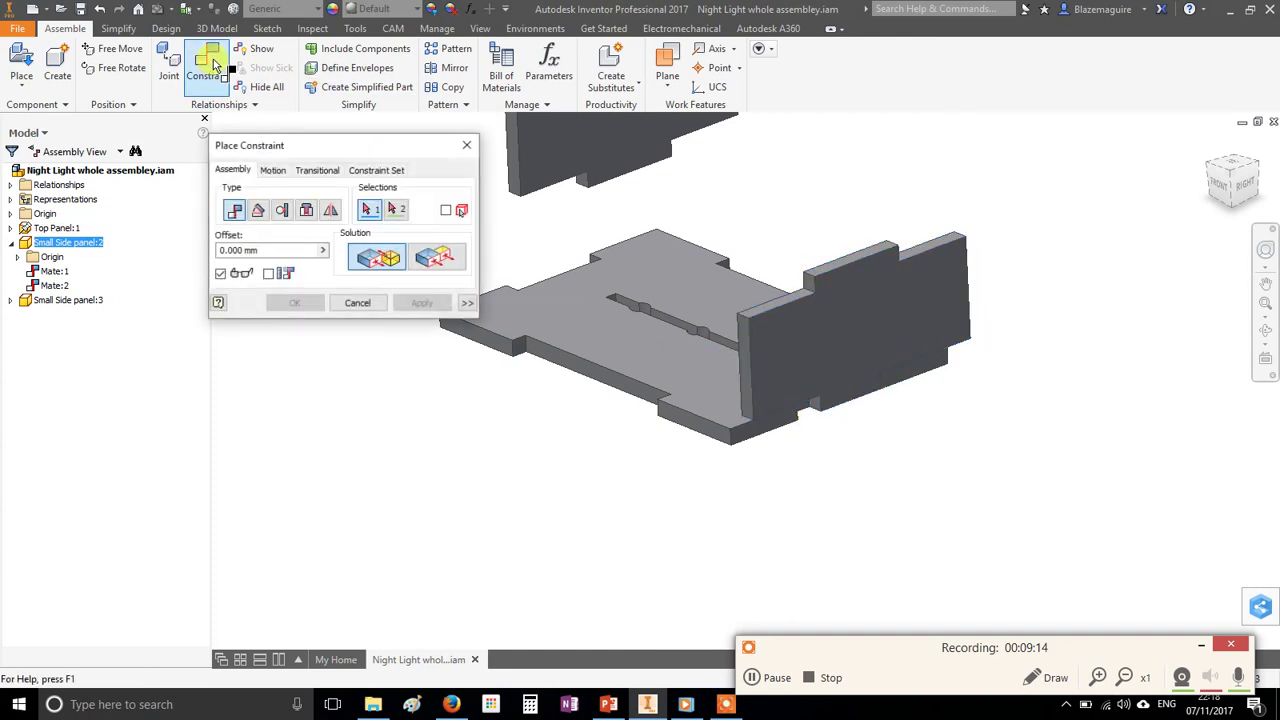
pyautogui.click(446, 259)
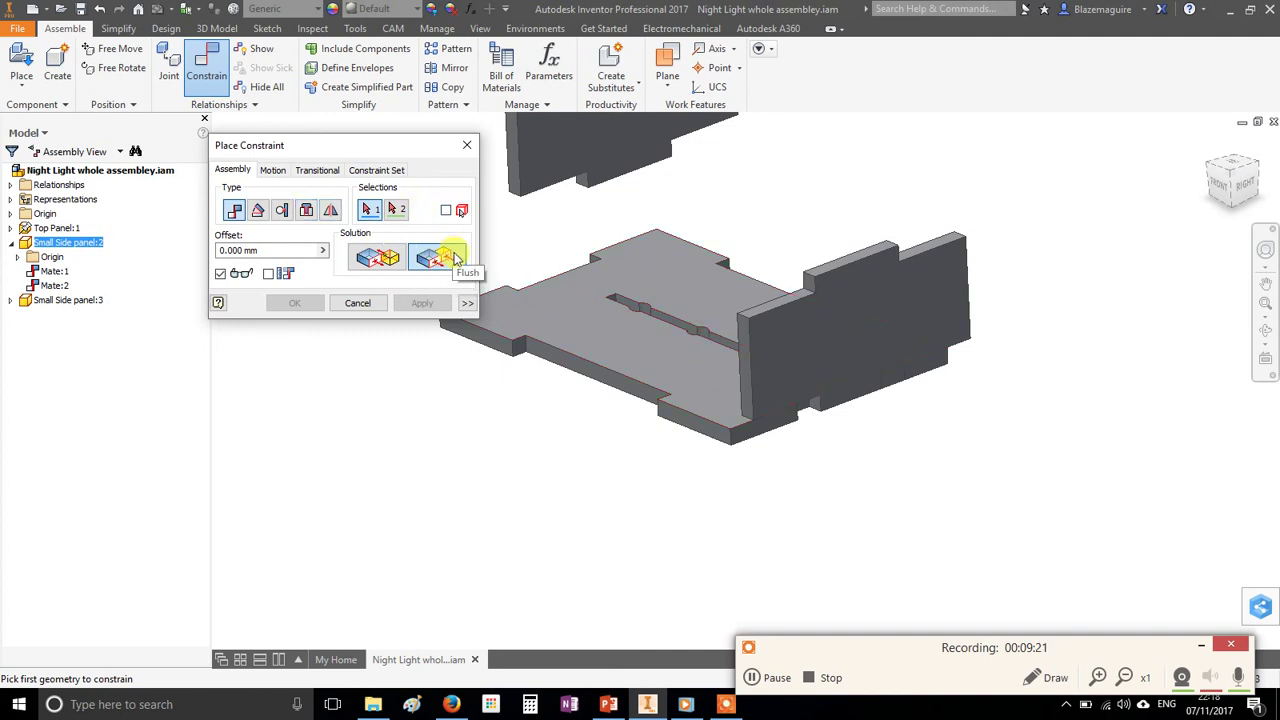
pyautogui.scroll(3, 733, 466)
pyautogui.click(714, 418)
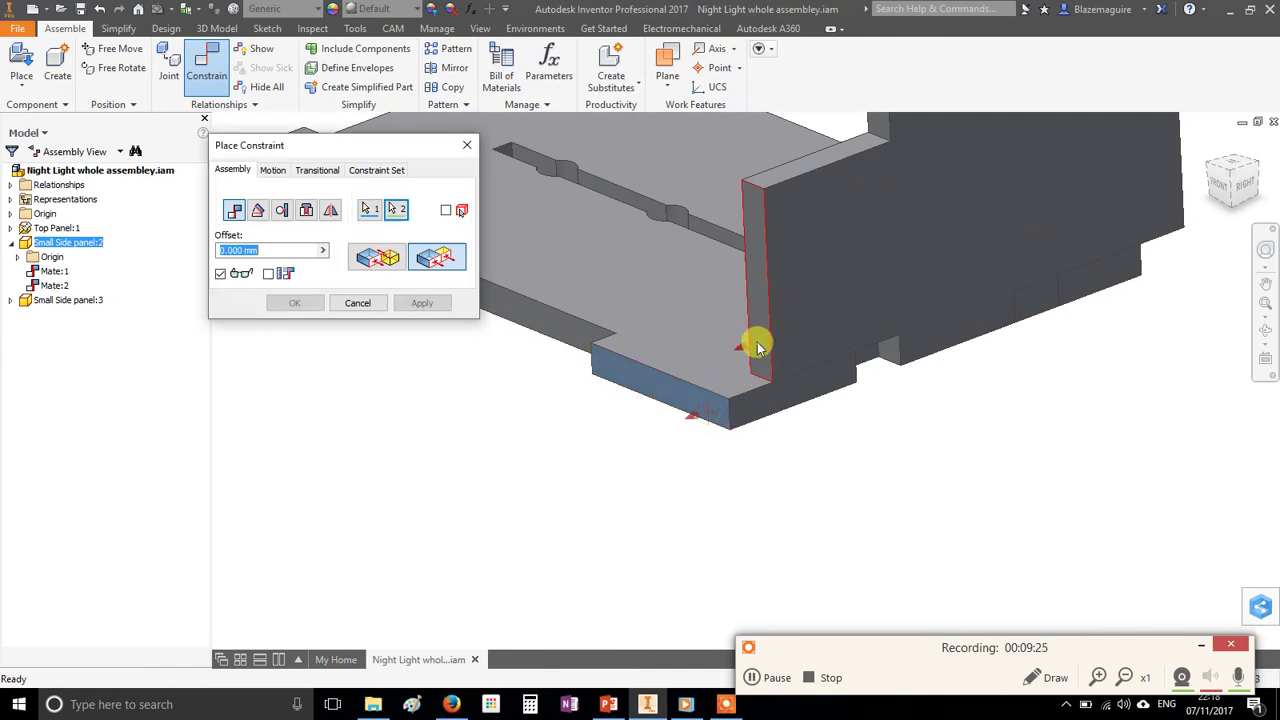
pyautogui.click(758, 345)
pyautogui.click(353, 302)
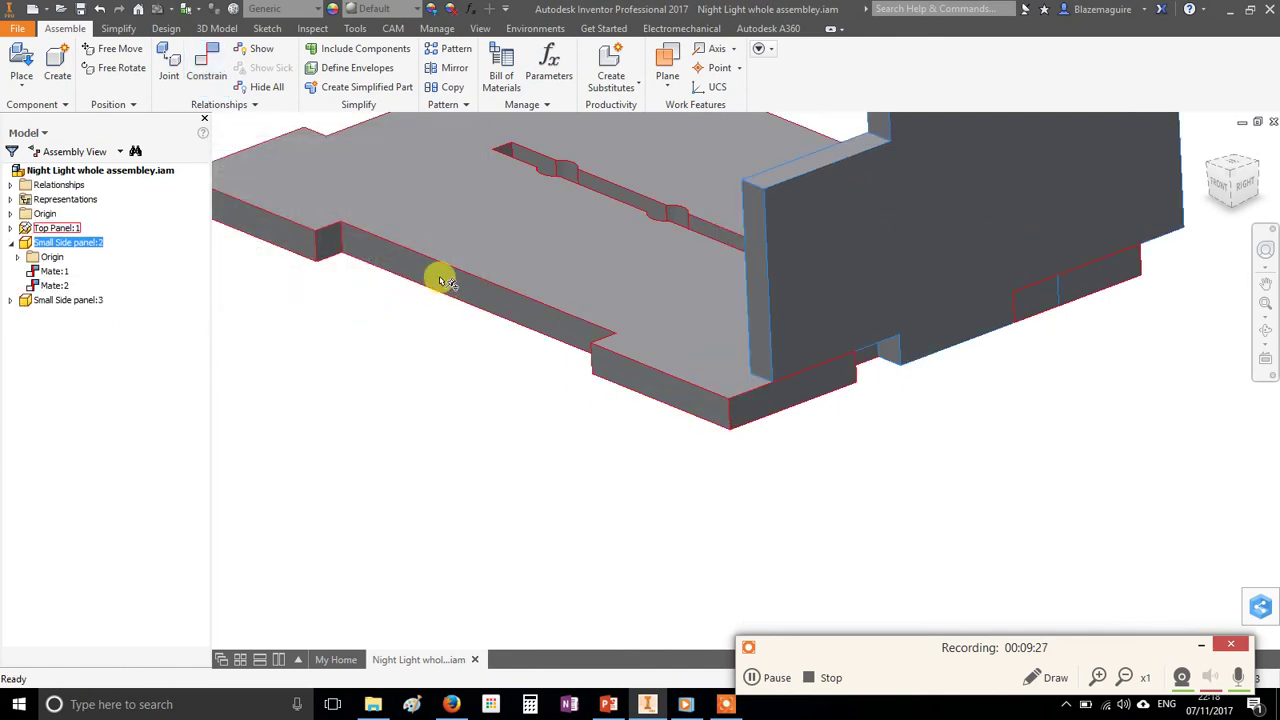
# - Add Flush:1 between the side panel edge and the top panel face
pyautogui.press('c')
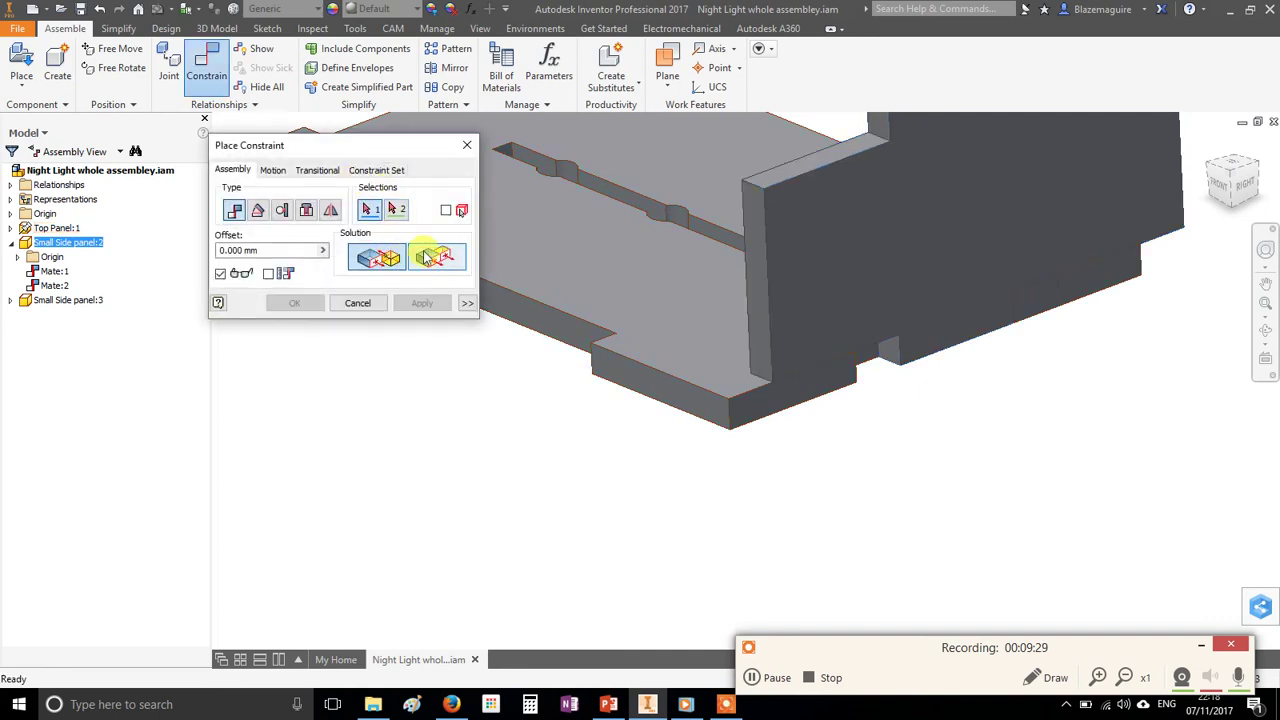
pyautogui.click(437, 260)
pyautogui.keyDown('shift'); pyautogui.moveTo(550, 276); pyautogui.dragTo(747, 368, button='middle'); pyautogui.keyUp('shift')
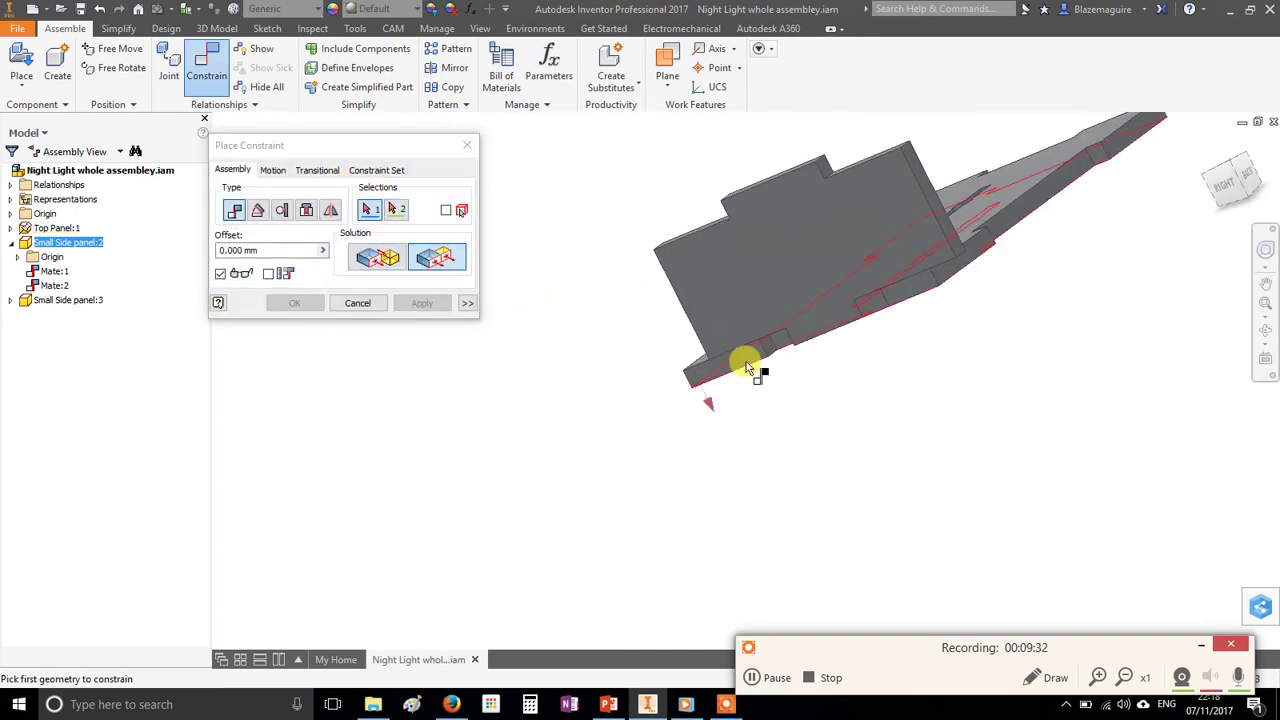
pyautogui.click(951, 226)
pyautogui.click(955, 268)
pyautogui.click(428, 307)
pyautogui.press('Escape')
# - Select the first side panel and move loose panel :3 toward the assembly
pyautogui.moveTo(906, 357); pyautogui.dragTo(529, 414, button='middle')
pyautogui.click(470, 393)
pyautogui.keyDown('shift'); pyautogui.moveTo(694, 423); pyautogui.dragTo(586, 343, button='middle'); pyautogui.keyUp('shift')
pyautogui.moveTo(514, 274); pyautogui.dragTo(425, 300)
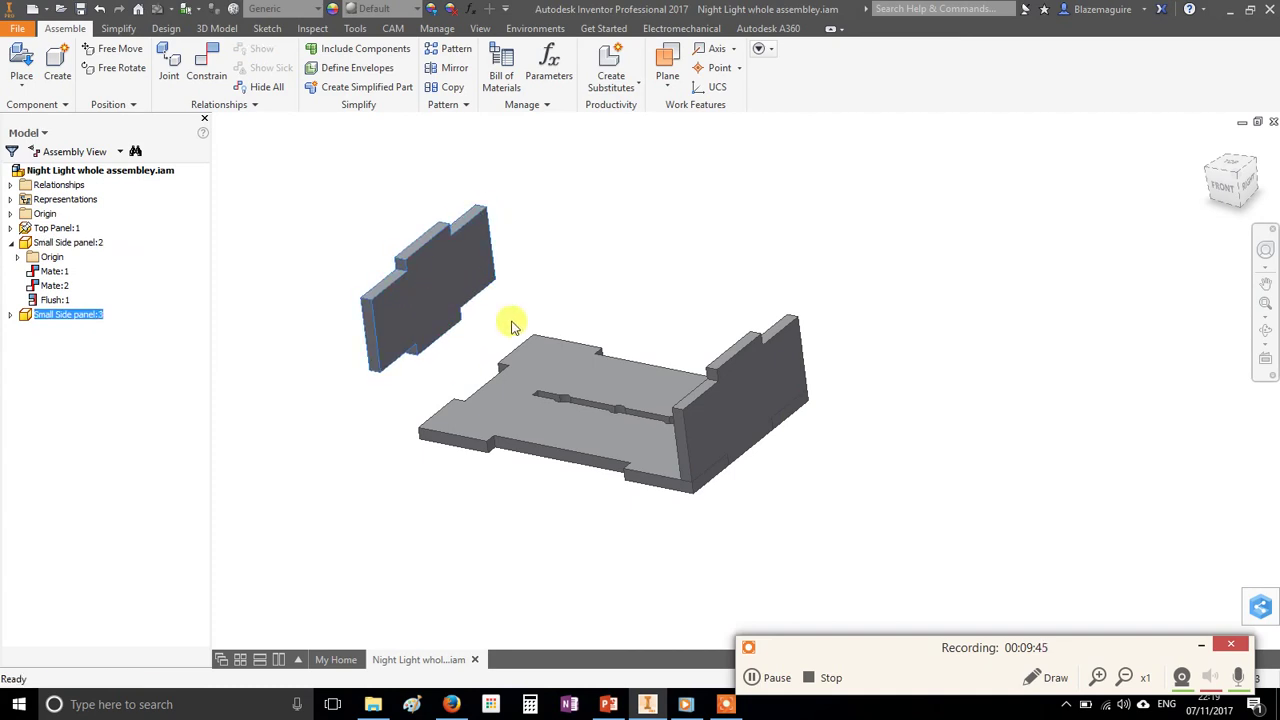
# - Mate the loose side panel's face against the top panel's other end
pyautogui.moveTo(598, 370); pyautogui.dragTo(871, 243, button='middle')
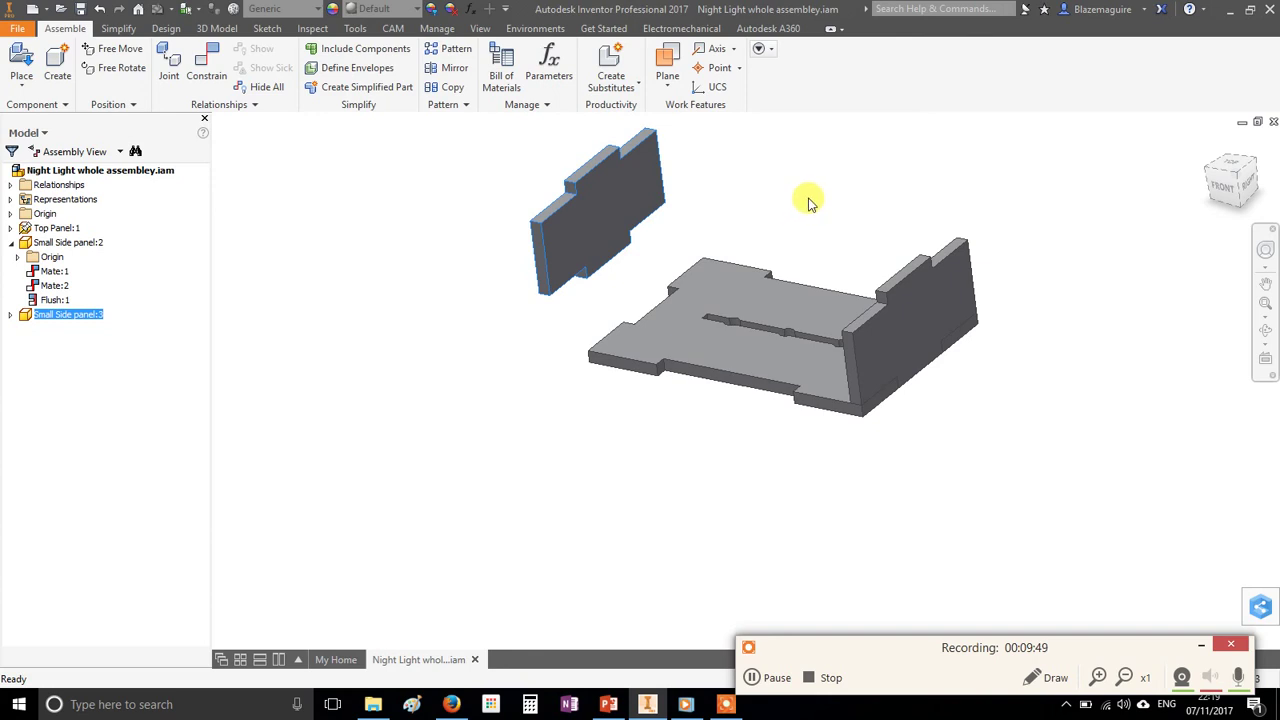
pyautogui.press('c')
pyautogui.click(594, 222)
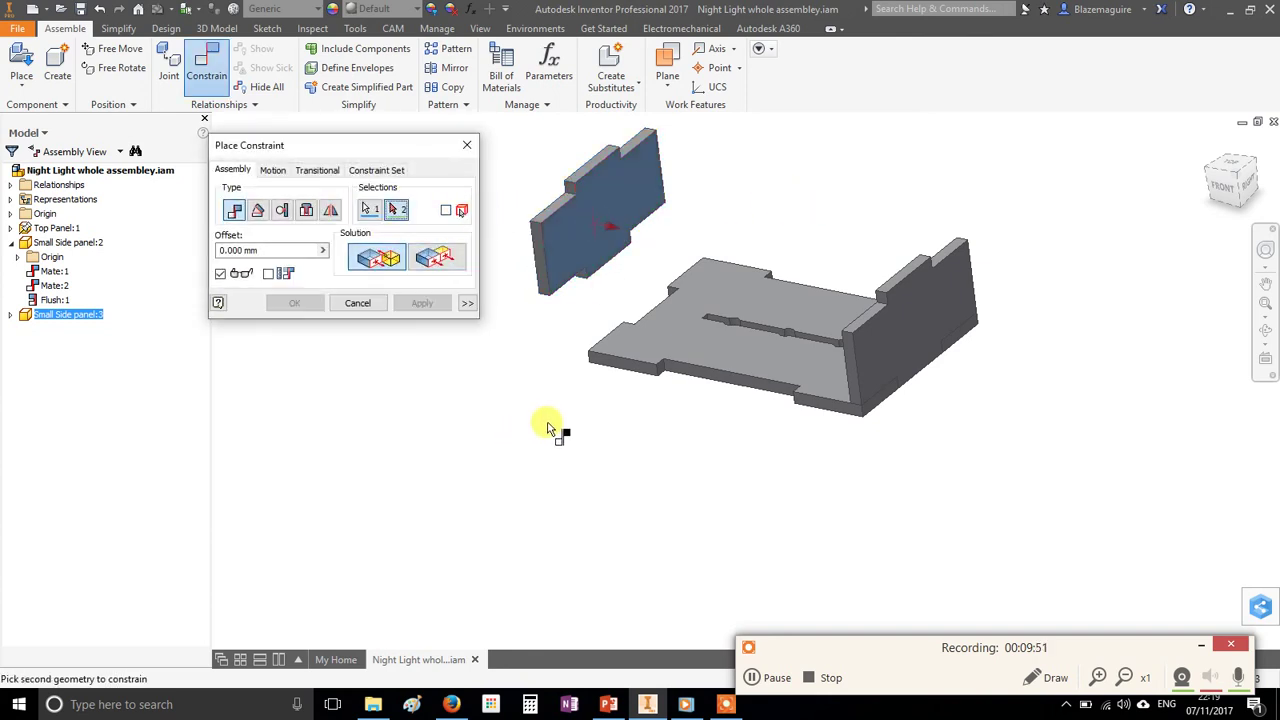
pyautogui.keyDown('shift'); pyautogui.moveTo(577, 421); pyautogui.dragTo(583, 333, button='middle'); pyautogui.keyUp('shift')
pyautogui.click(591, 325)
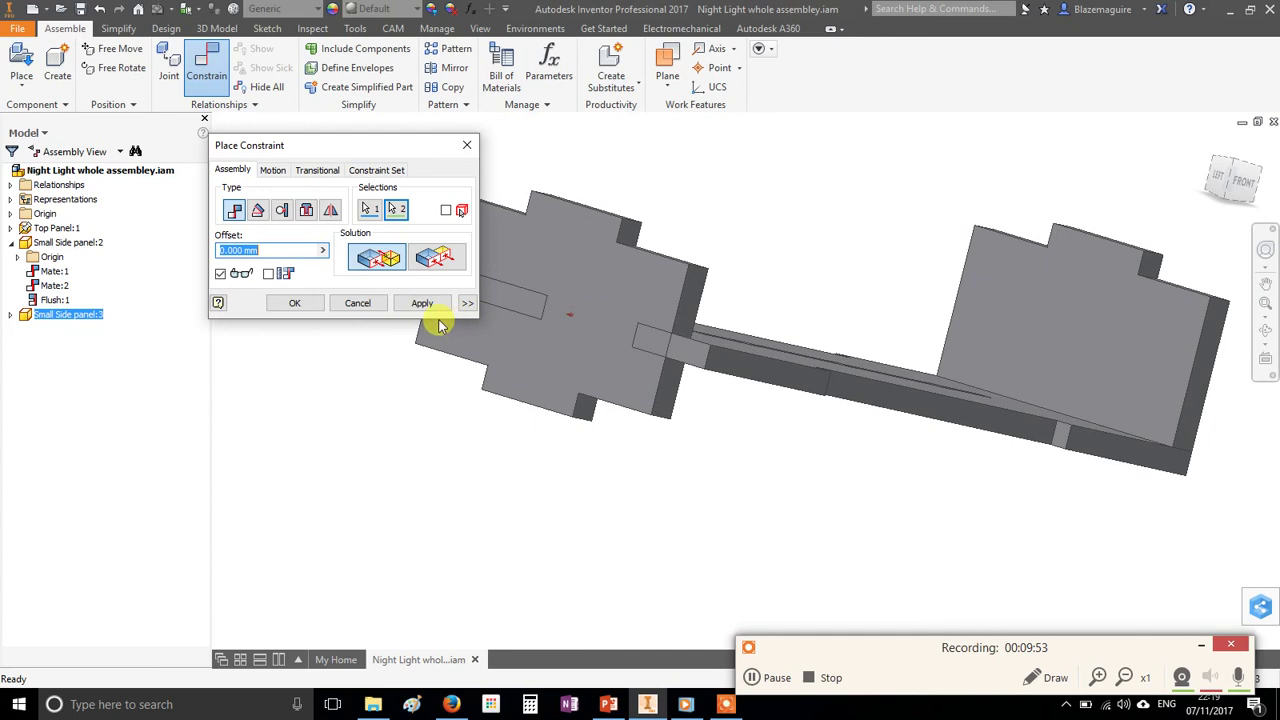
pyautogui.click(422, 302)
# - Add a second mate seating the side panel against the matching top panel face
pyautogui.keyDown('shift'); pyautogui.moveTo(686, 480); pyautogui.dragTo(642, 348, button='middle'); pyautogui.keyUp('shift')
pyautogui.click(636, 342)
pyautogui.keyDown('shift'); pyautogui.moveTo(706, 389); pyautogui.dragTo(684, 353, button='middle'); pyautogui.keyUp('shift')
pyautogui.click(684, 353)
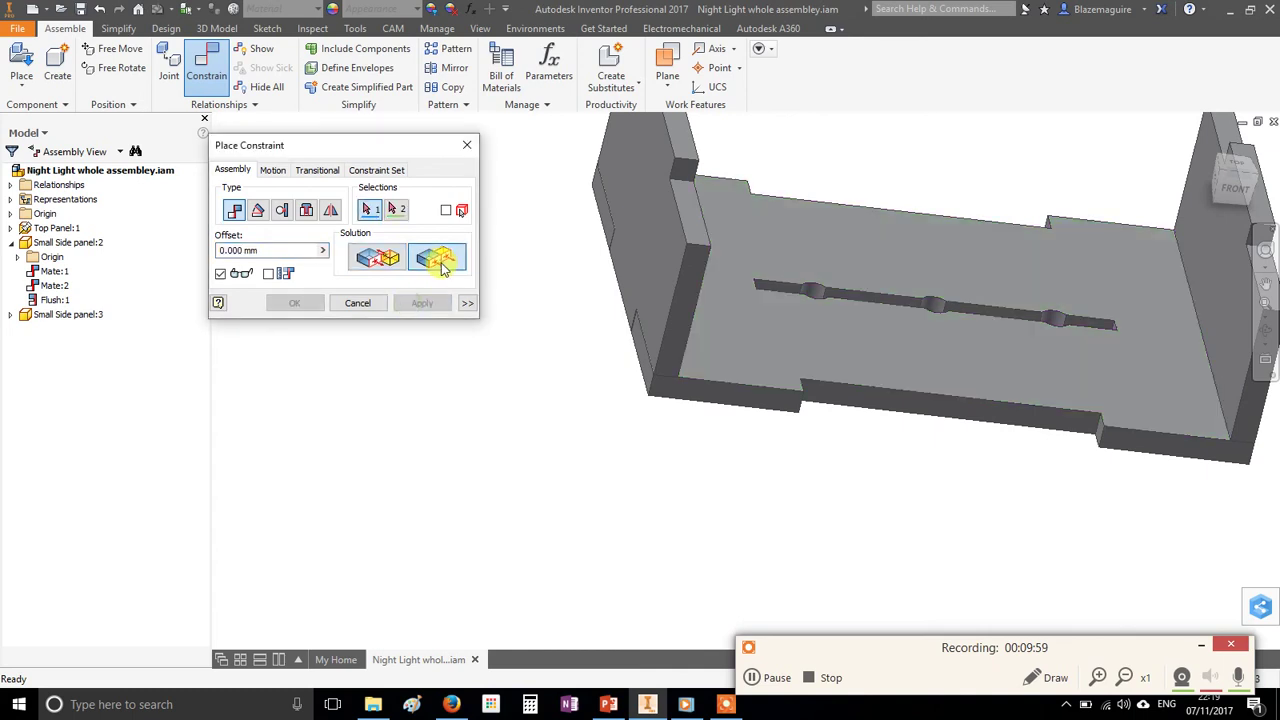
# - Flush the side panel face with the top panel's end face
pyautogui.click(690, 313)
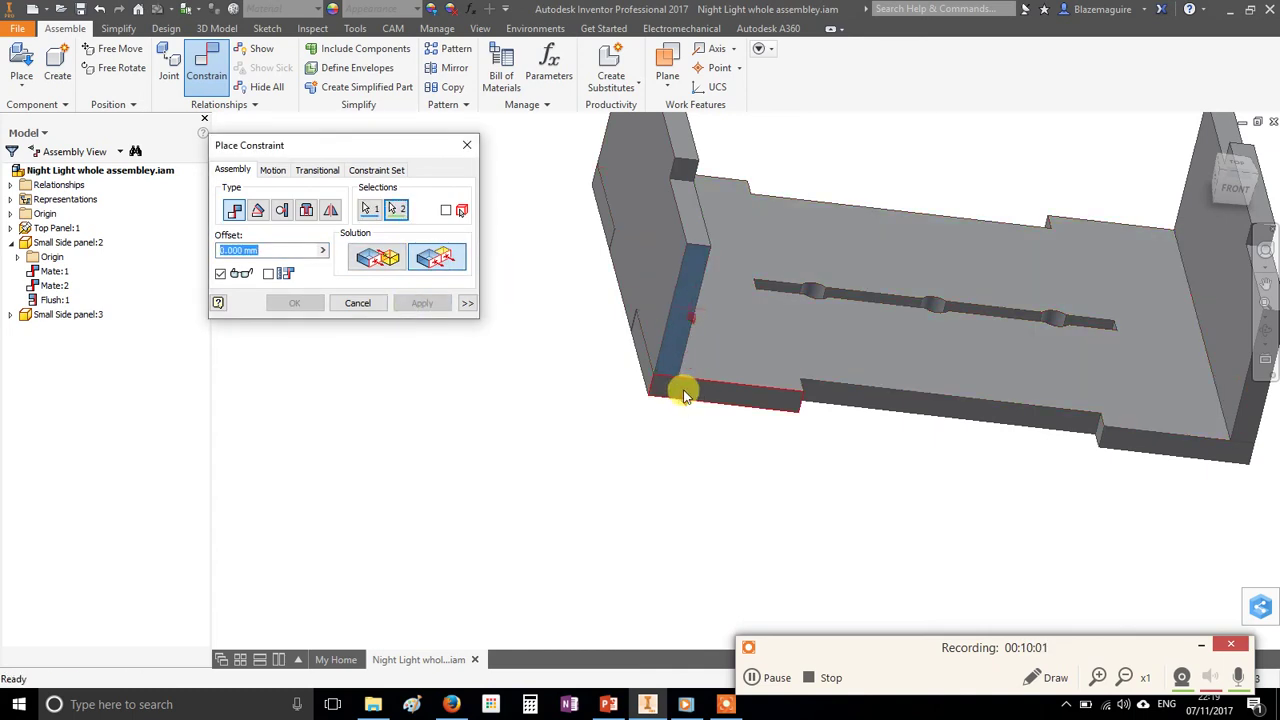
pyautogui.click(686, 388)
pyautogui.click(422, 303)
pyautogui.click(355, 303)
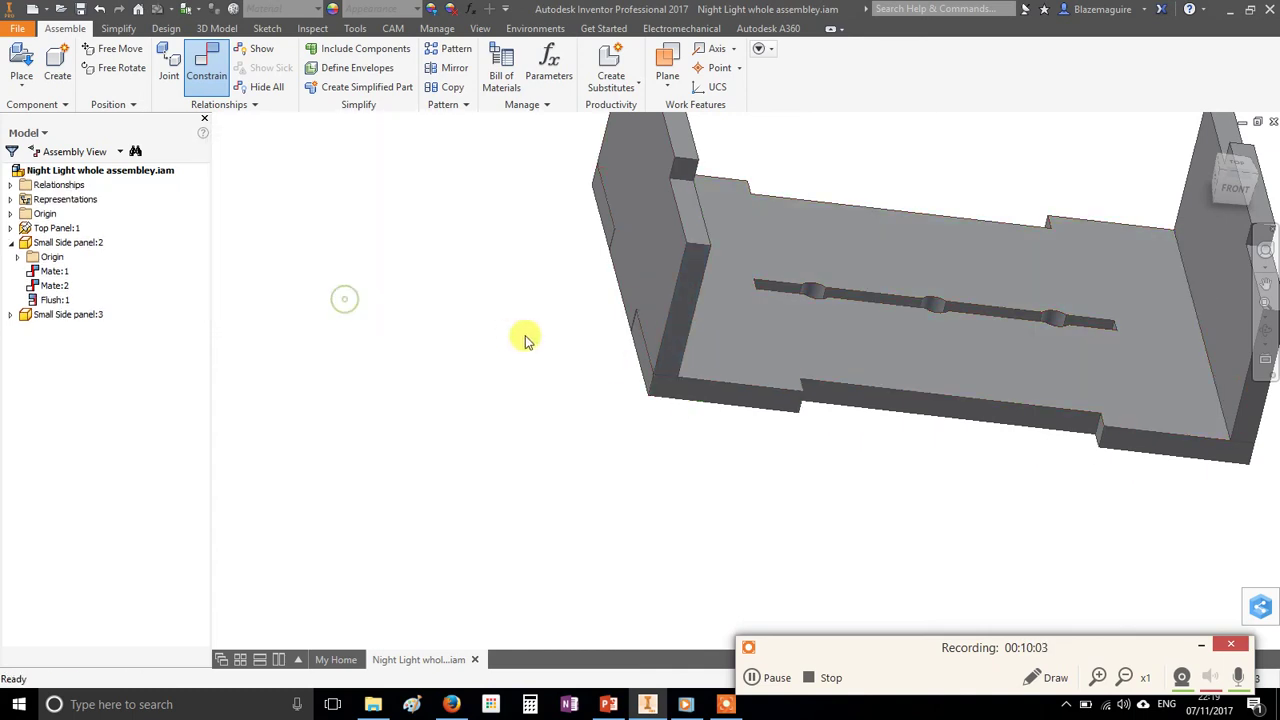
# - Select the new side panel and the top panel, and view the assembly from behind
pyautogui.scroll(-2, 688, 312)
pyautogui.click(688, 307)
pyautogui.click(623, 337)
pyautogui.keyDown('shift'); pyautogui.moveTo(903, 429); pyautogui.dragTo(857, 474, button='middle'); pyautogui.keyUp('shift')
pyautogui.scroll(5, 910, 298)
# - Review the side panel's Mate:2, Mate:1 and Flush:1 constraints, then orbit around the tray
pyautogui.scroll(-3, 910, 298)
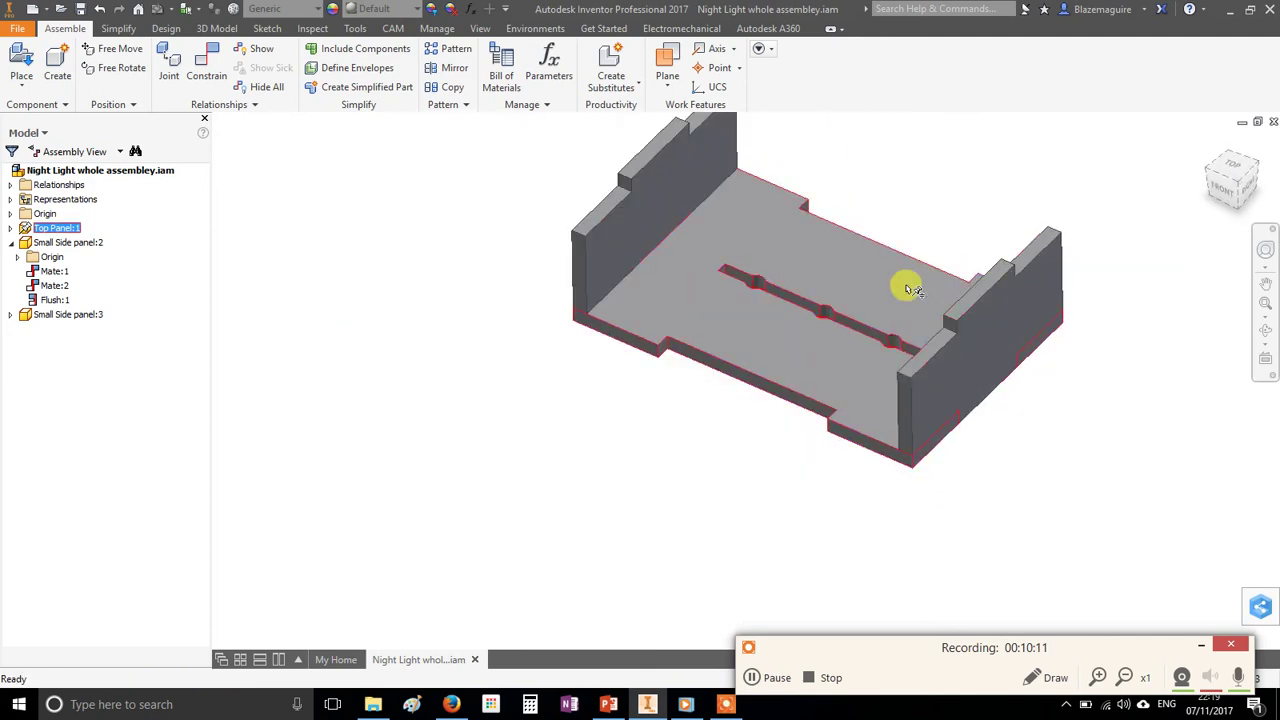
pyautogui.scroll(-3, 780, 318)
pyautogui.scroll(3, 840, 355)
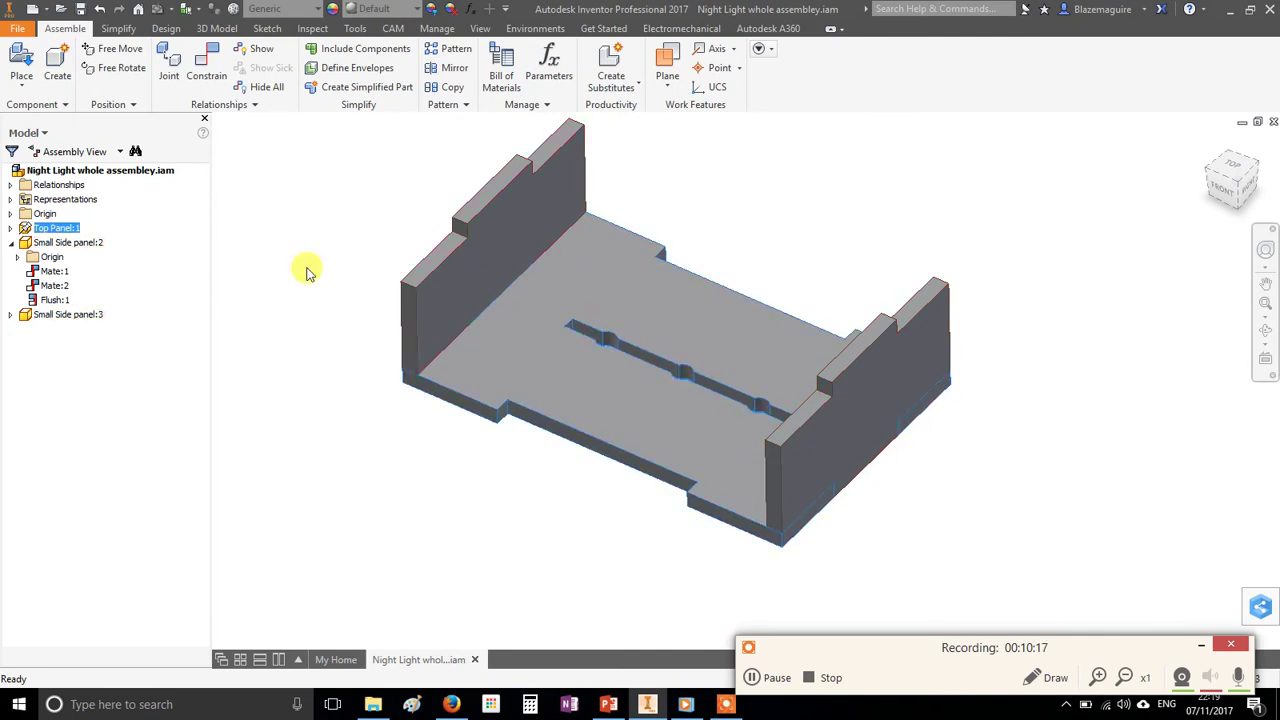
pyautogui.click(53, 285)
pyautogui.click(55, 272)
pyautogui.click(54, 300)
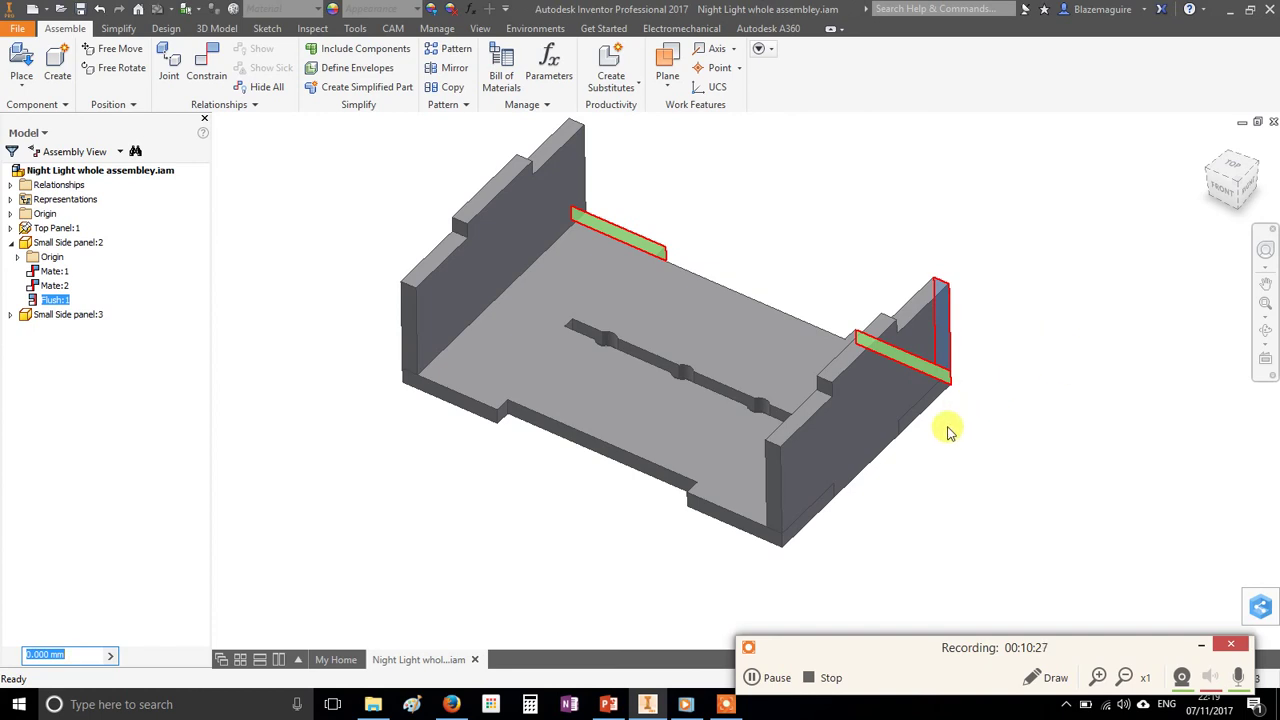
pyautogui.scroll(-2, 909, 452)
pyautogui.keyDown('shift'); pyautogui.moveTo(946, 472); pyautogui.dragTo(585, 373, button='middle'); pyautogui.keyUp('shift')
pyautogui.keyDown('shift'); pyautogui.moveTo(807, 343); pyautogui.dragTo(731, 246, button='middle'); pyautogui.keyUp('shift')
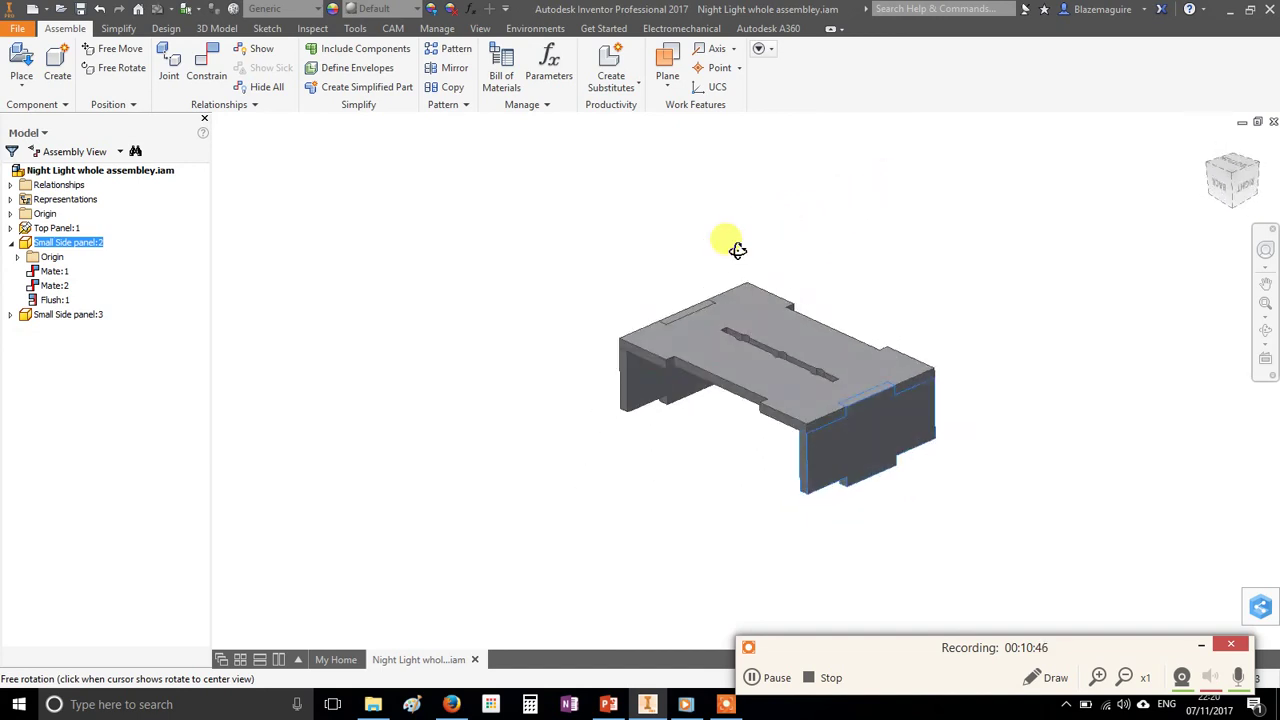
# - Give the top panel the White Oak appearance from the Autodesk Material Library
pyautogui.doubleClick(800, 341)
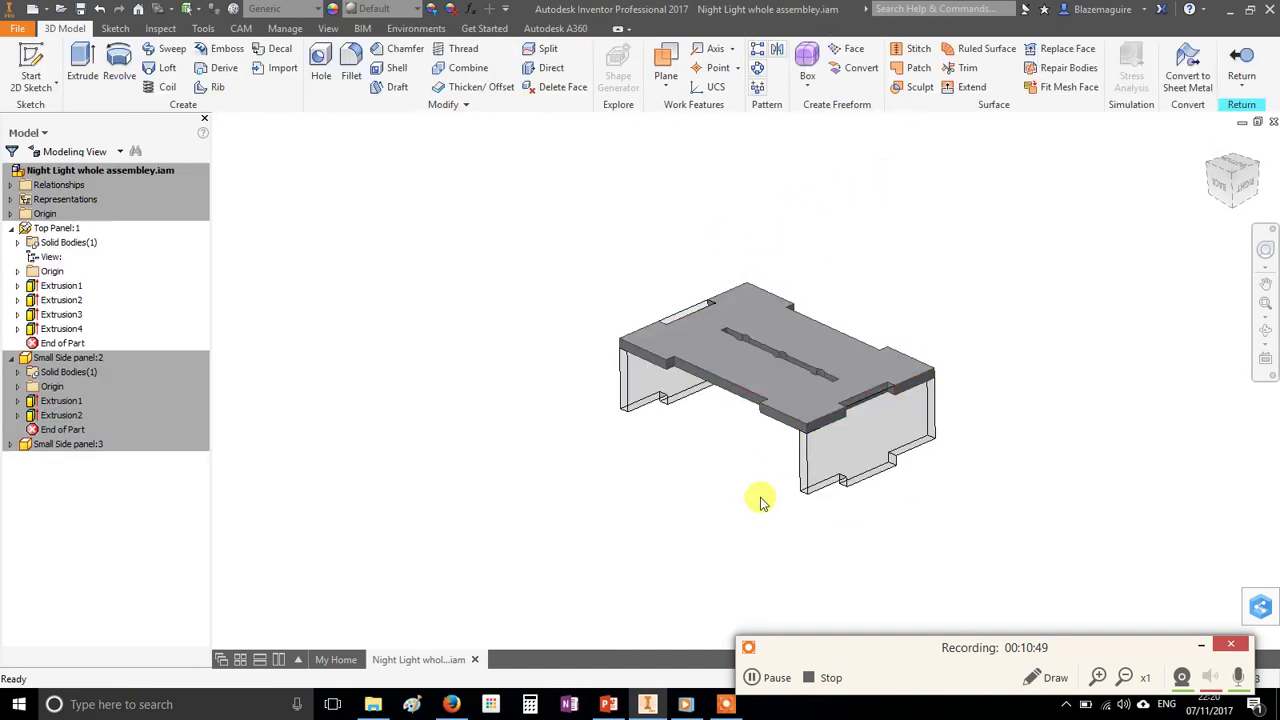
pyautogui.scroll(3, 908, 414)
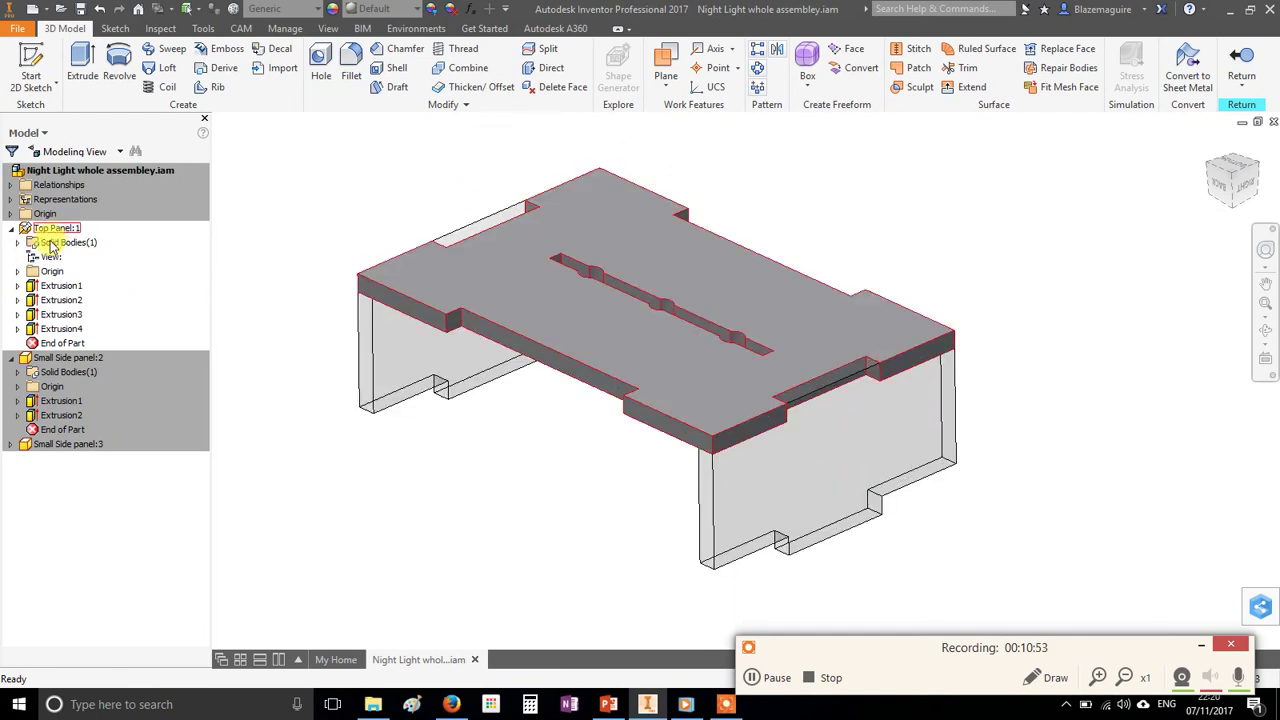
pyautogui.click(417, 10)
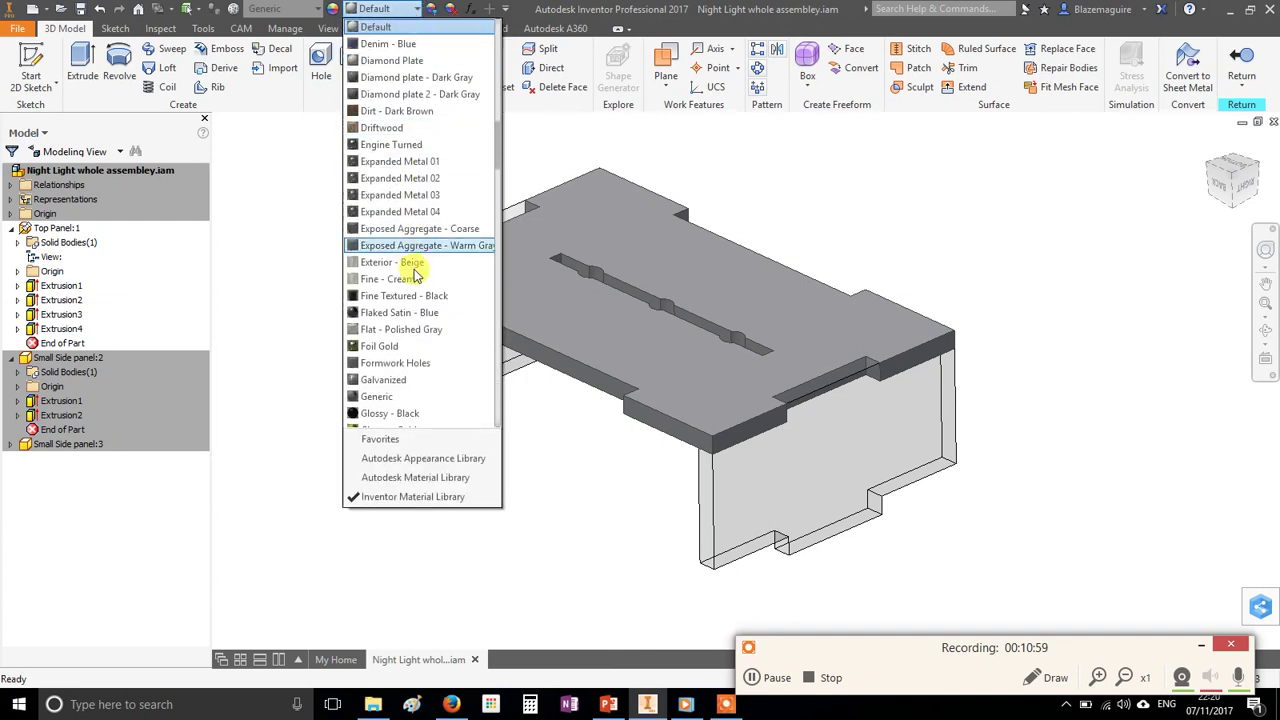
pyautogui.click(420, 481)
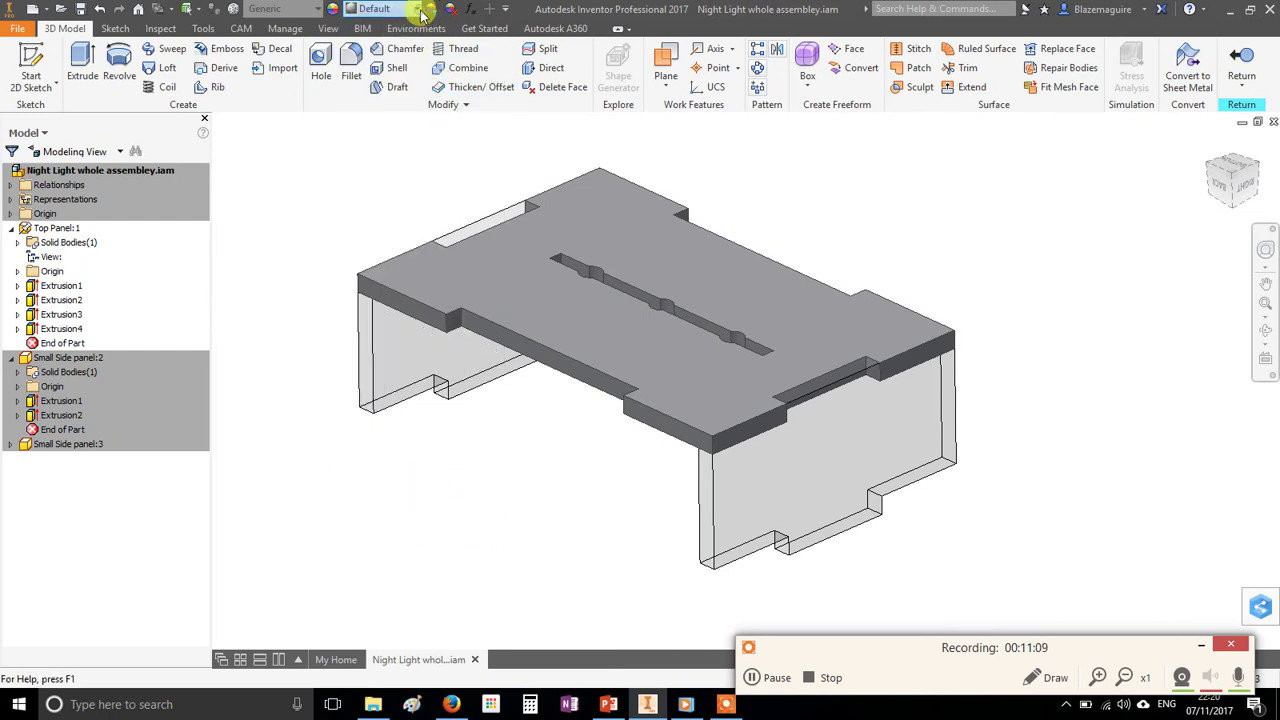
pyautogui.click(421, 9)
pyautogui.scroll(-20, 497, 165)
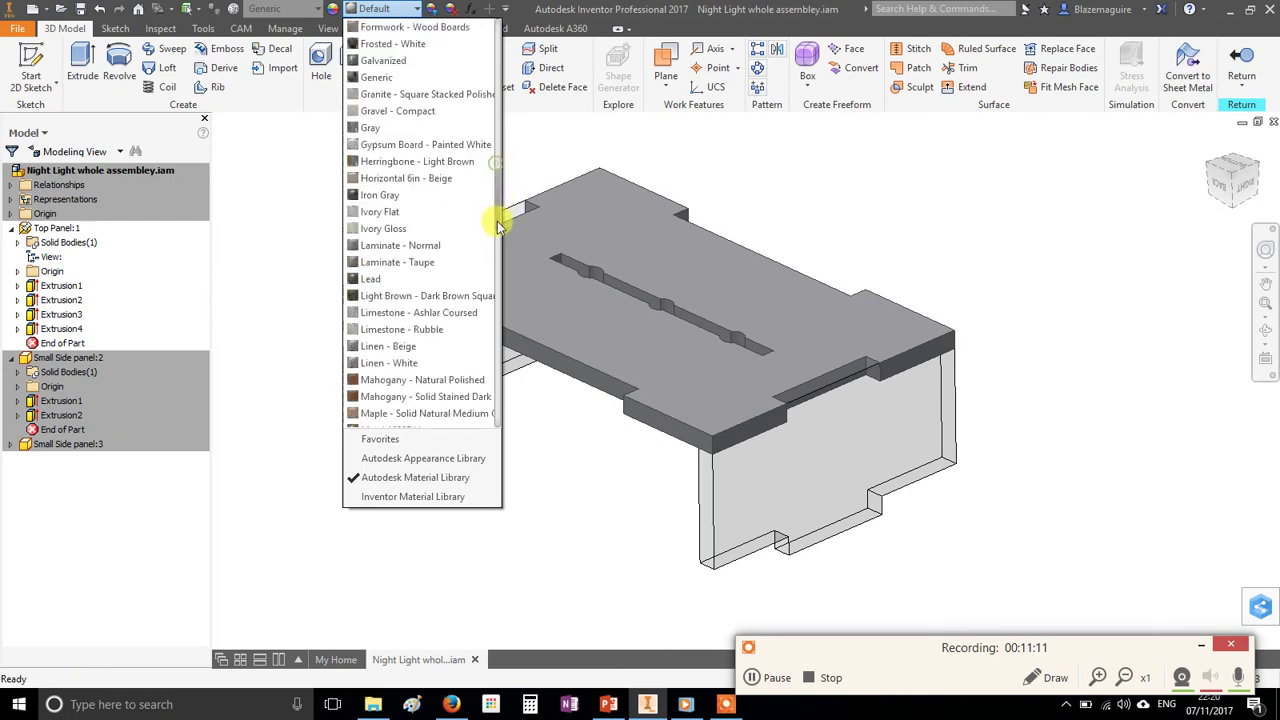
pyautogui.scroll(-9, 500, 330)
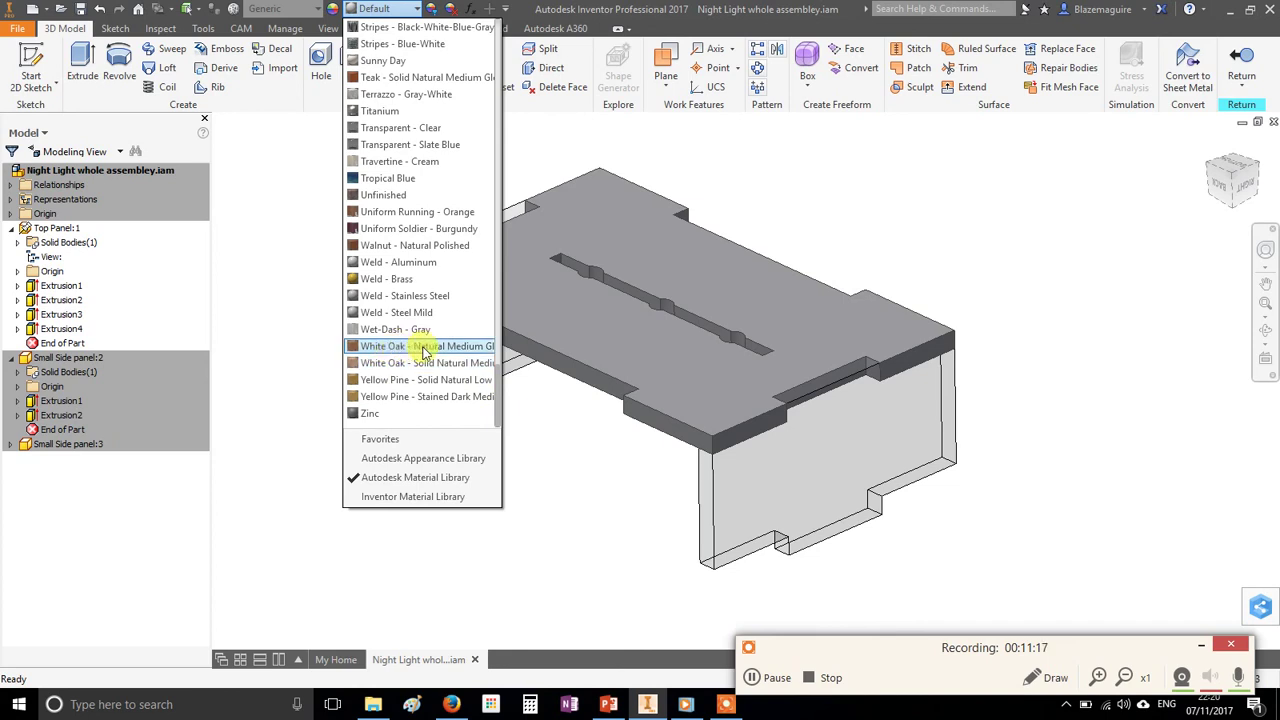
pyautogui.click(390, 363)
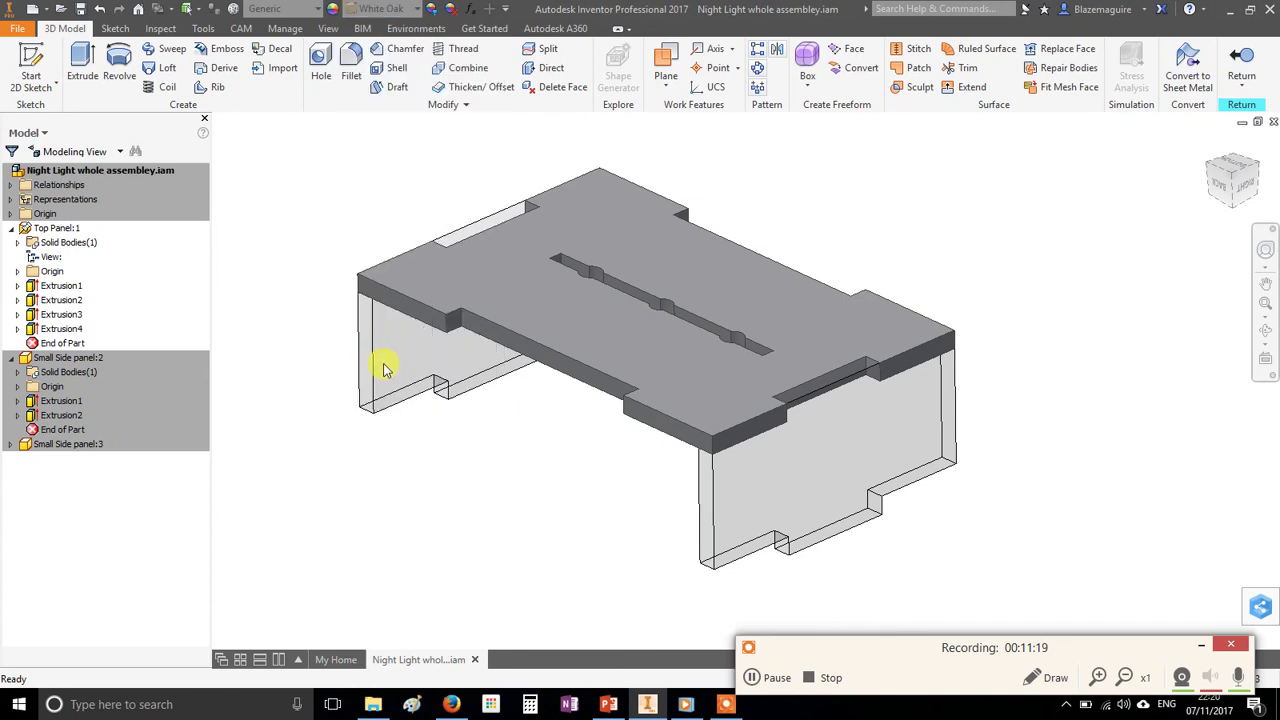
pyautogui.scroll(-3, 829, 334)
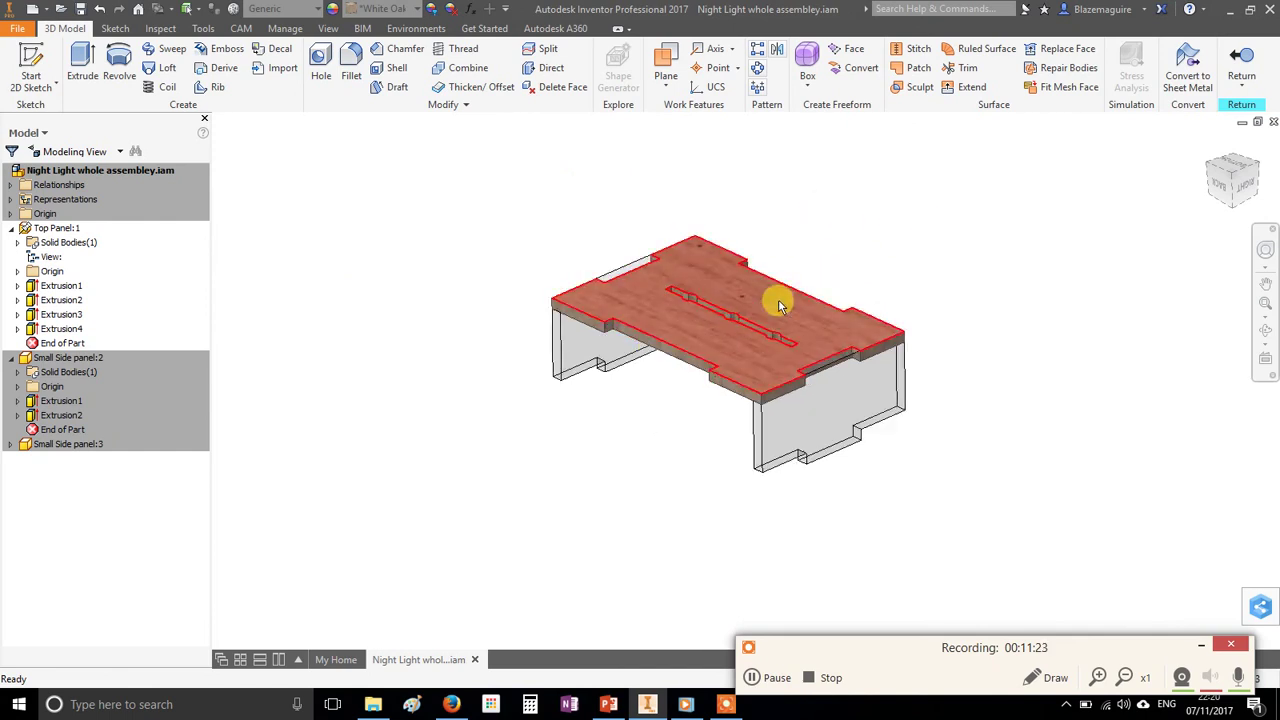
pyautogui.click(1241, 66)
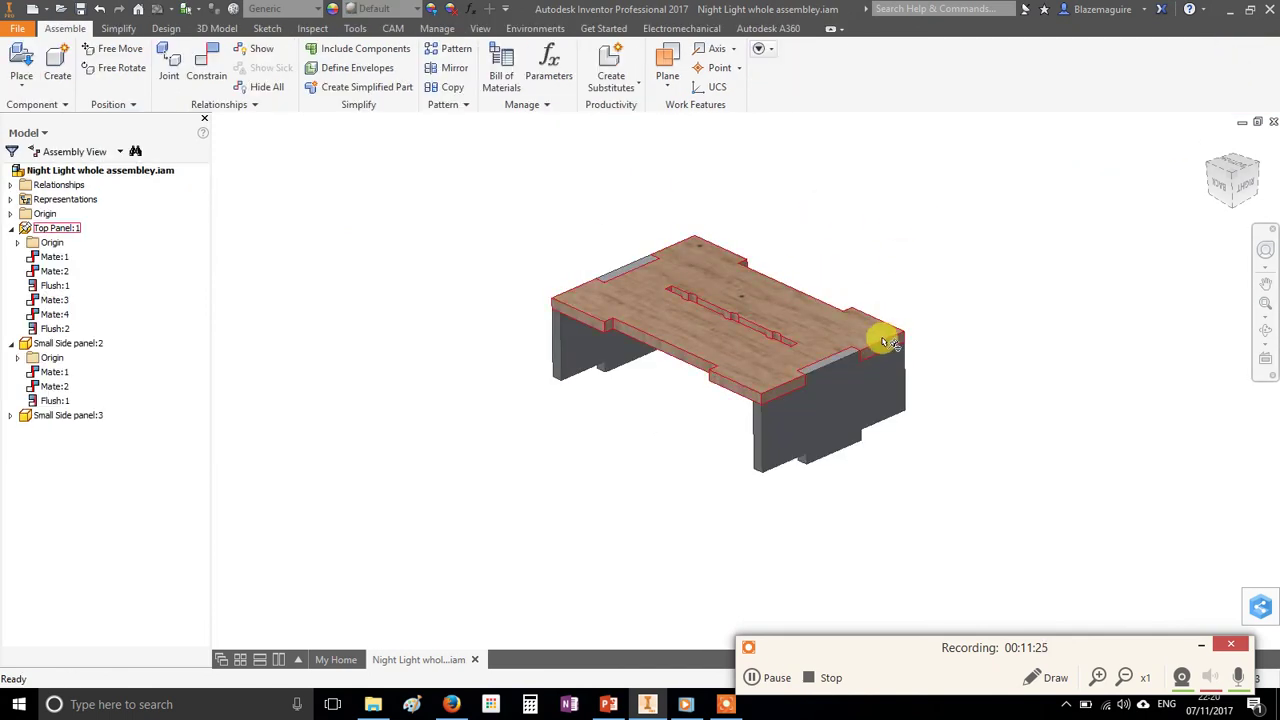
# - Apply White Oak to the right small side panel
pyautogui.doubleClick(846, 392)
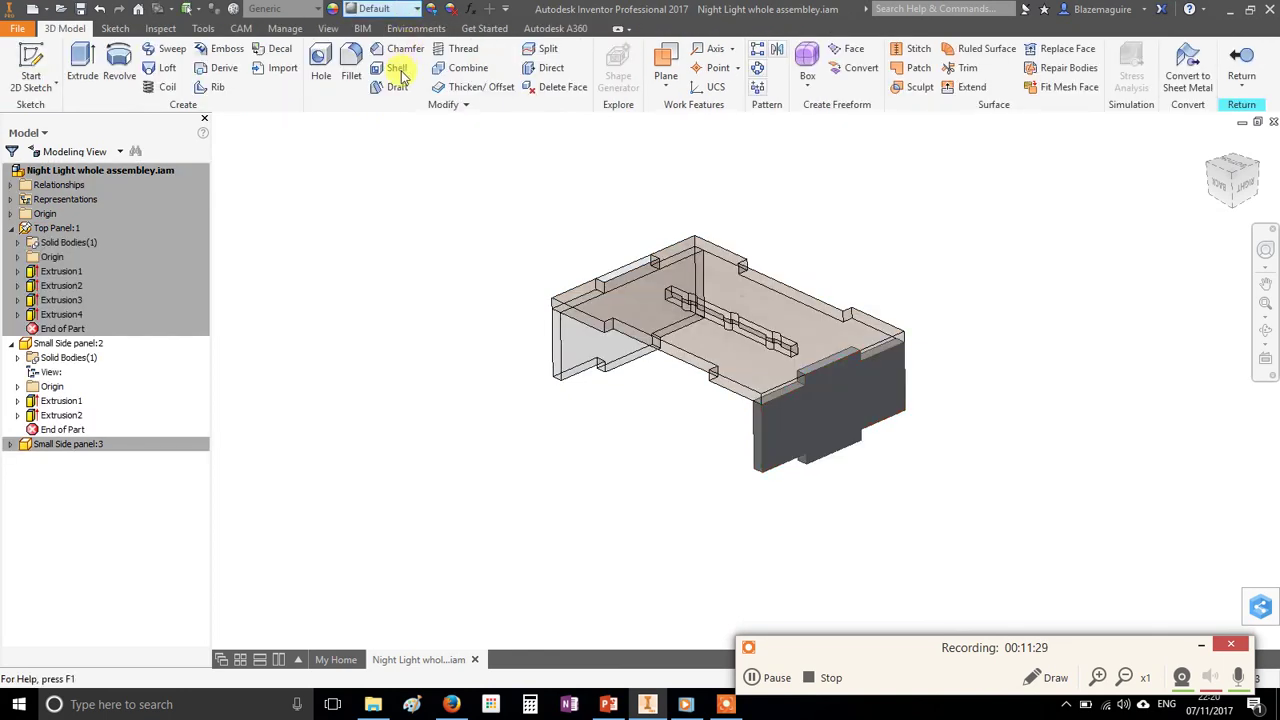
pyautogui.click(382, 8)
pyautogui.scroll(-10, 455, 278)
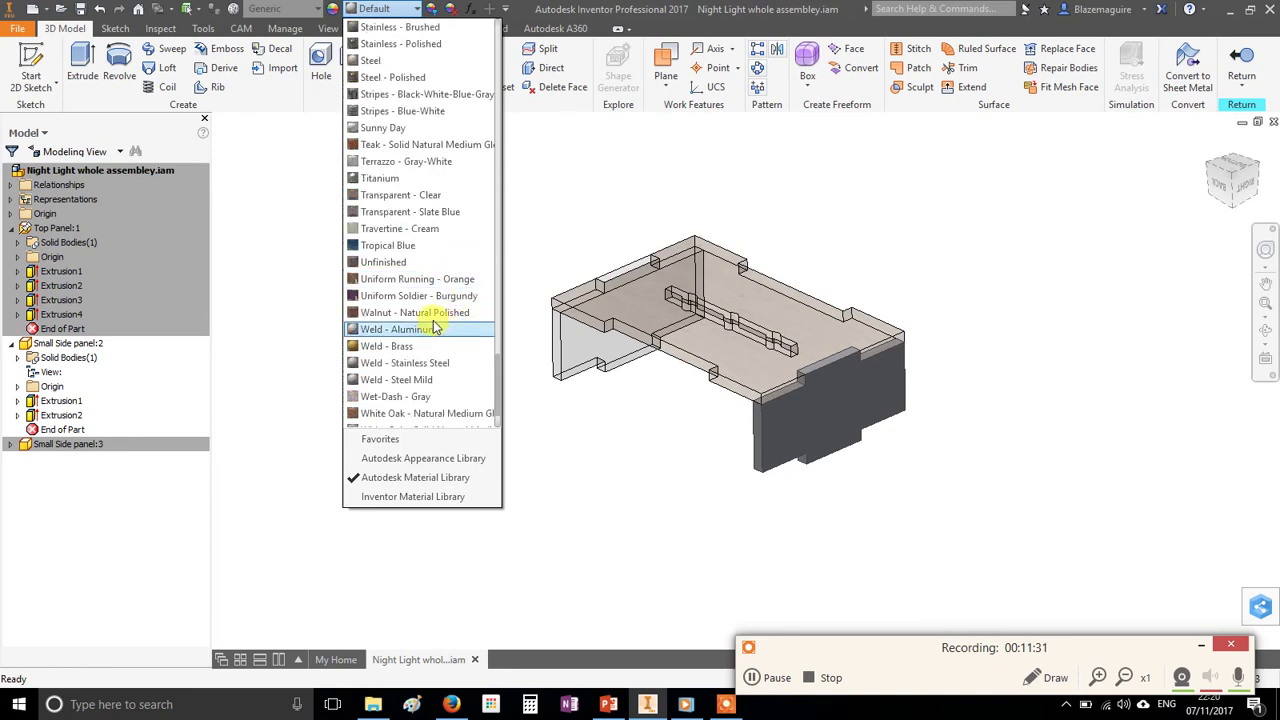
pyautogui.scroll(-2, 418, 334)
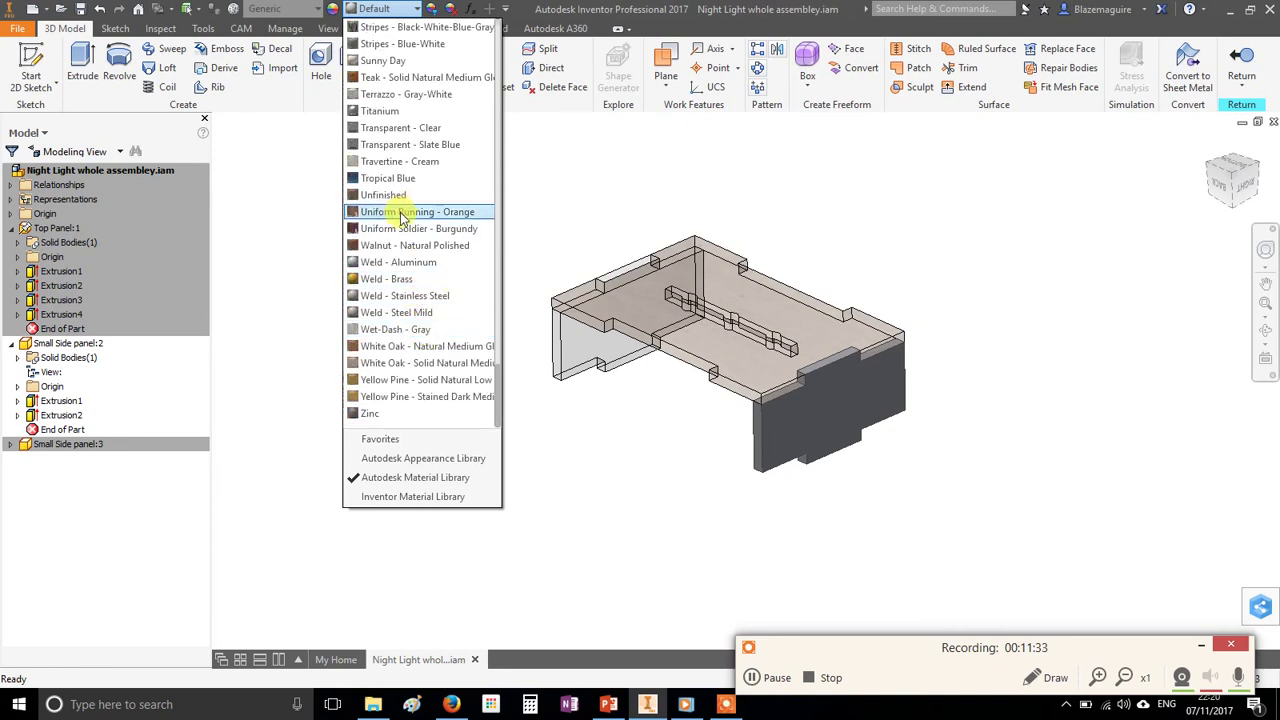
pyautogui.click(385, 368)
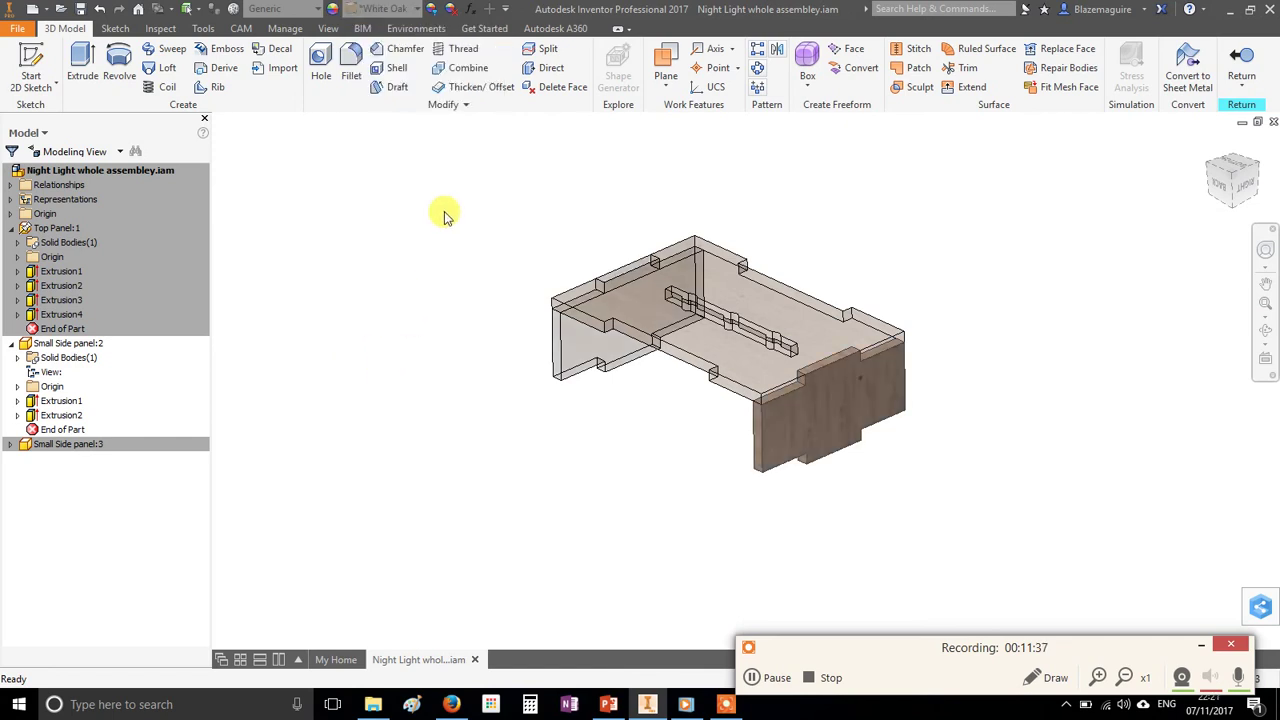
# - Exit side panel editing, check the tray from several angles, and save the assembly with its parts
pyautogui.click(1241, 78)
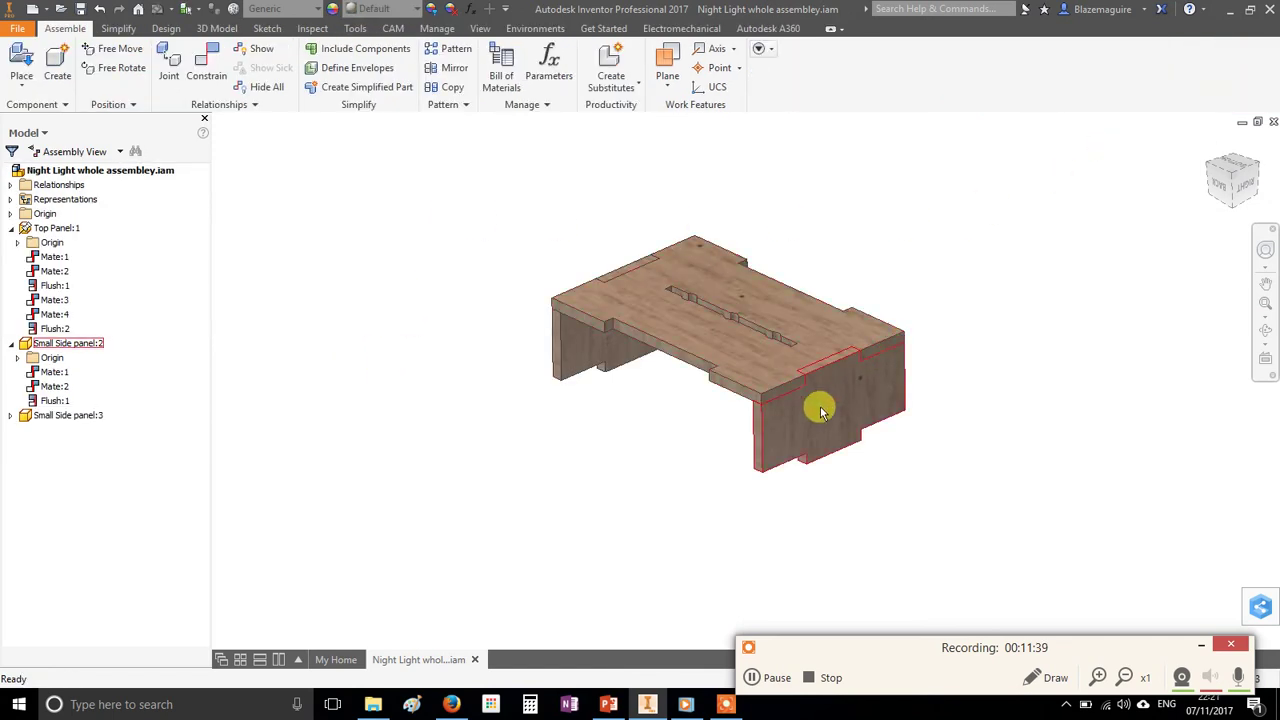
pyautogui.keyDown('shift'); pyautogui.moveTo(820, 416); pyautogui.dragTo(591, 323, button='middle'); pyautogui.keyUp('shift')
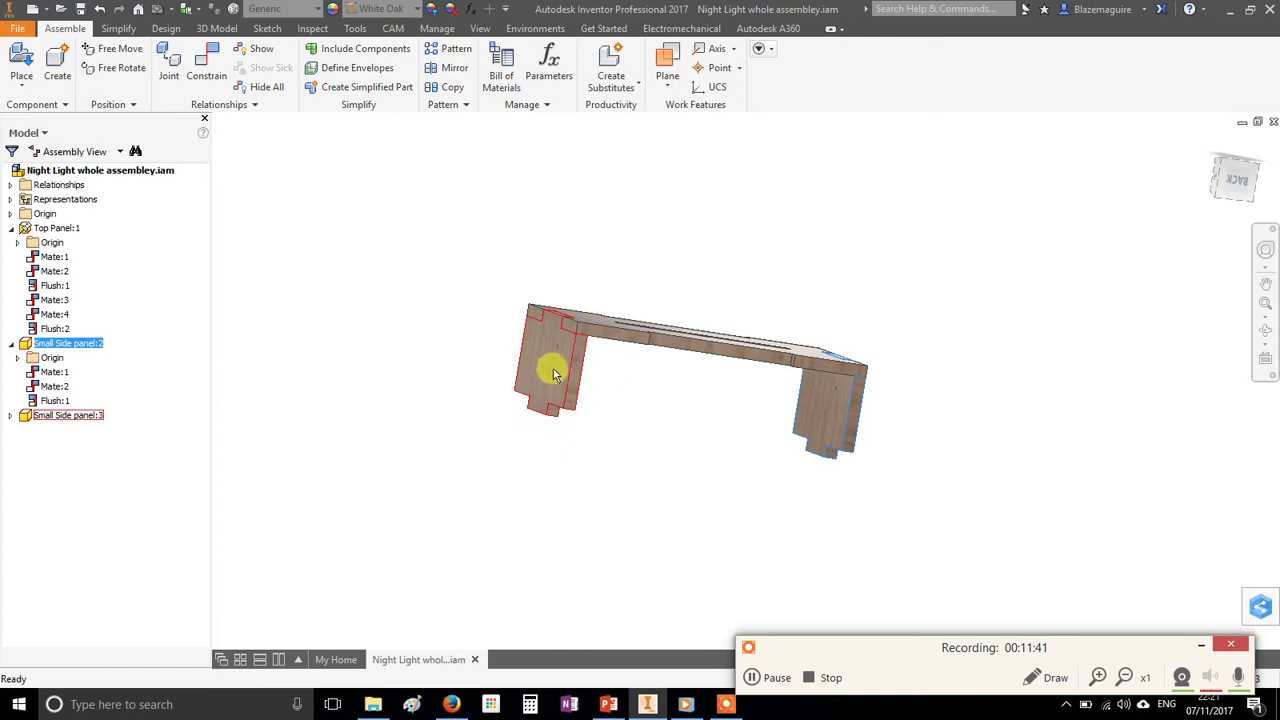
pyautogui.click(560, 360)
pyautogui.keyDown('shift'); pyautogui.moveTo(1034, 389); pyautogui.dragTo(806, 438, button='middle'); pyautogui.keyUp('shift')
pyautogui.keyDown('shift'); pyautogui.moveTo(800, 362); pyautogui.dragTo(651, 314, button='middle'); pyautogui.keyUp('shift')
pyautogui.click(80, 8)
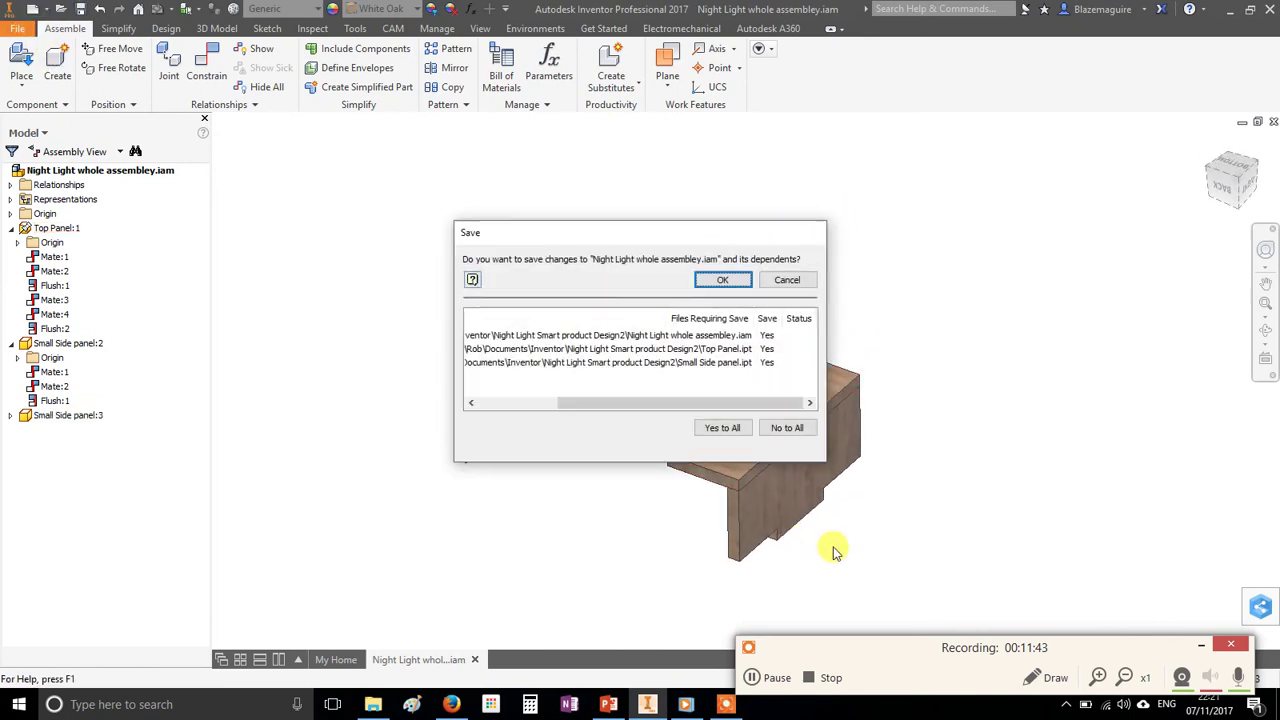
pyautogui.click(716, 276)
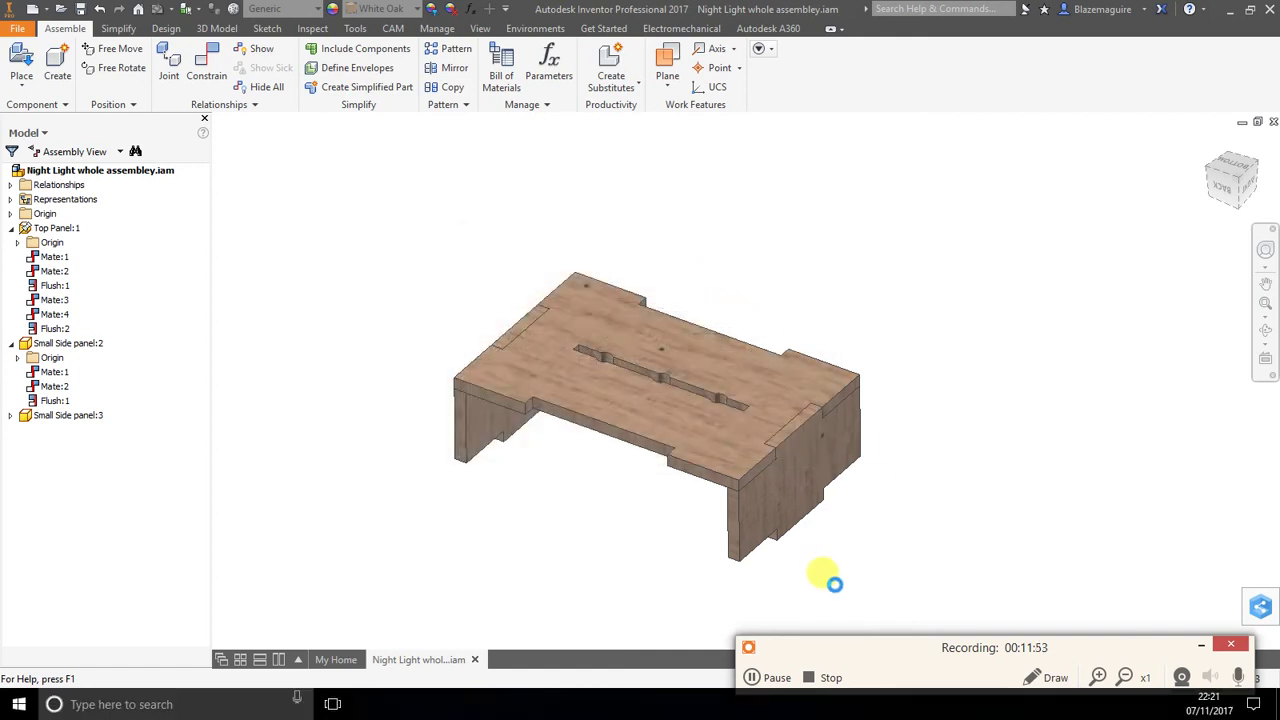